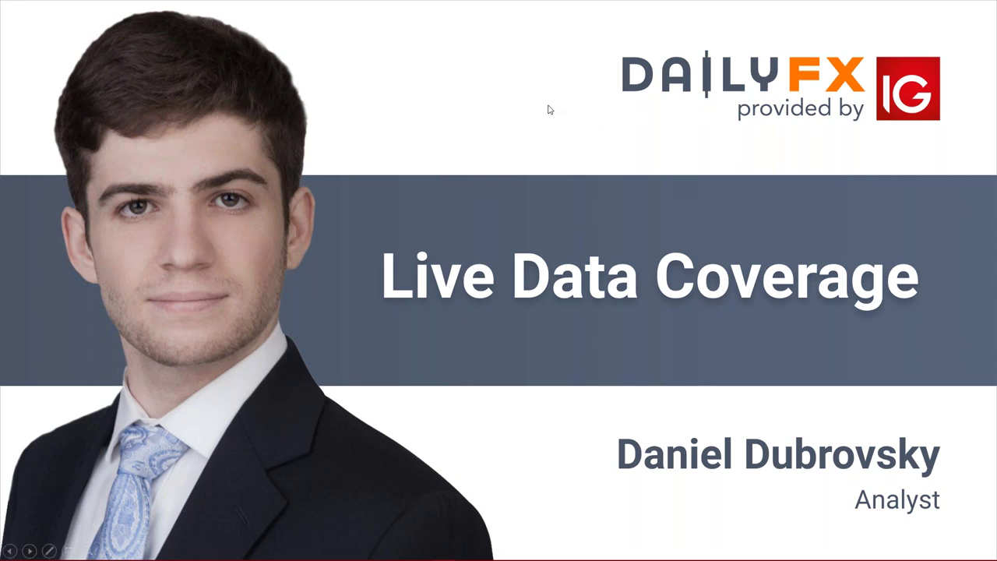
- Advance the slideshow from the Live Data Coverage title slide to the next slide
key(Right)
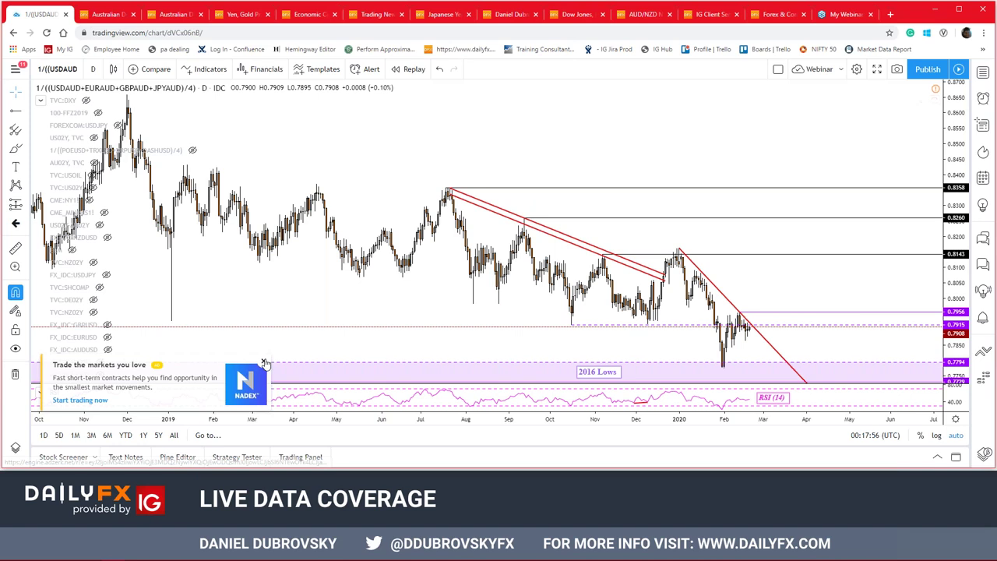
- Close the chart ad and upgrade popup, then zoom in on the recent daily candles
click(265, 364)
click(390, 343)
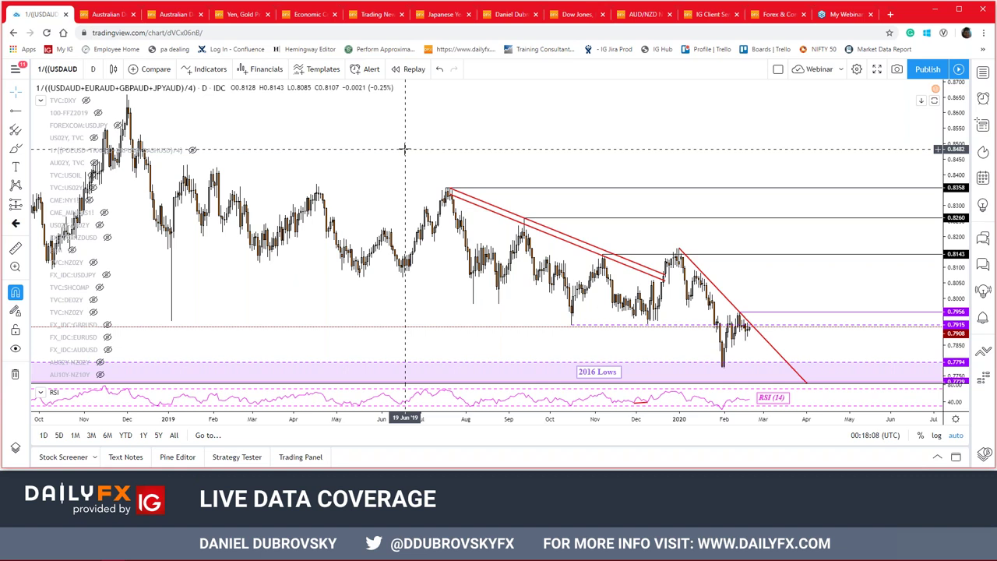
scroll(515, 200, up, 3)
drag(761, 167, 783, 169)
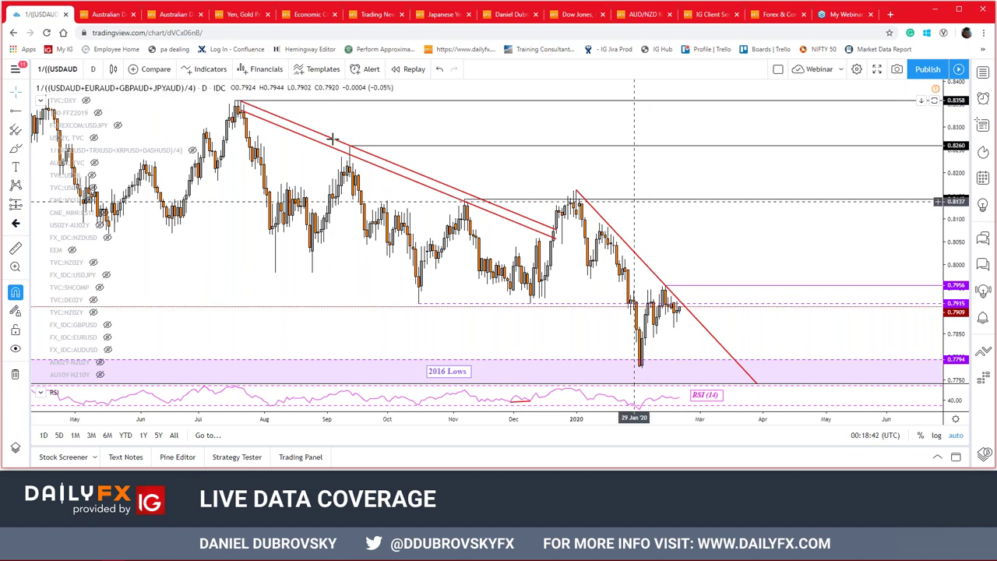
click(92, 72)
- Switch the Australian dollar index chart to 1W weekly candles
text(1W)
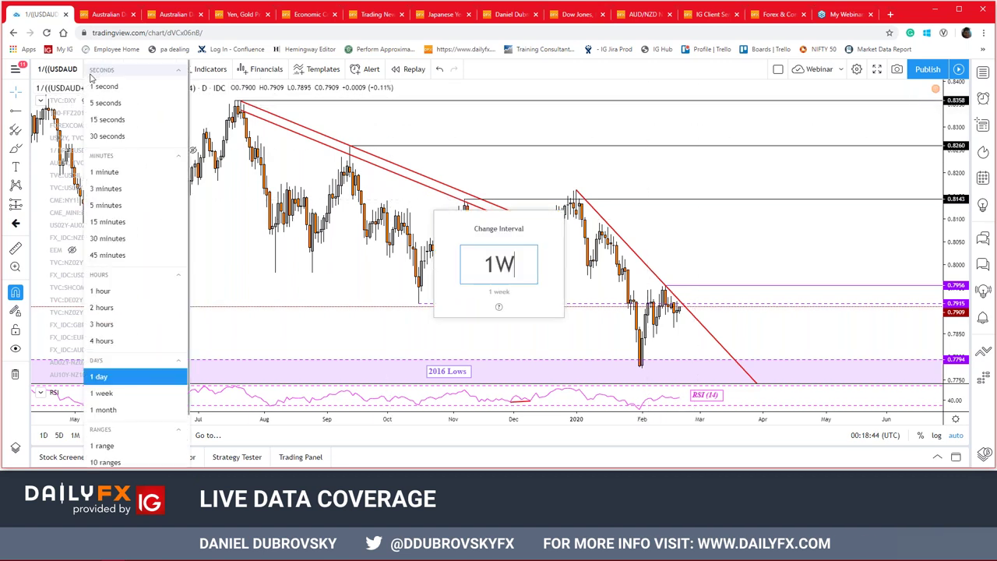
key(Return)
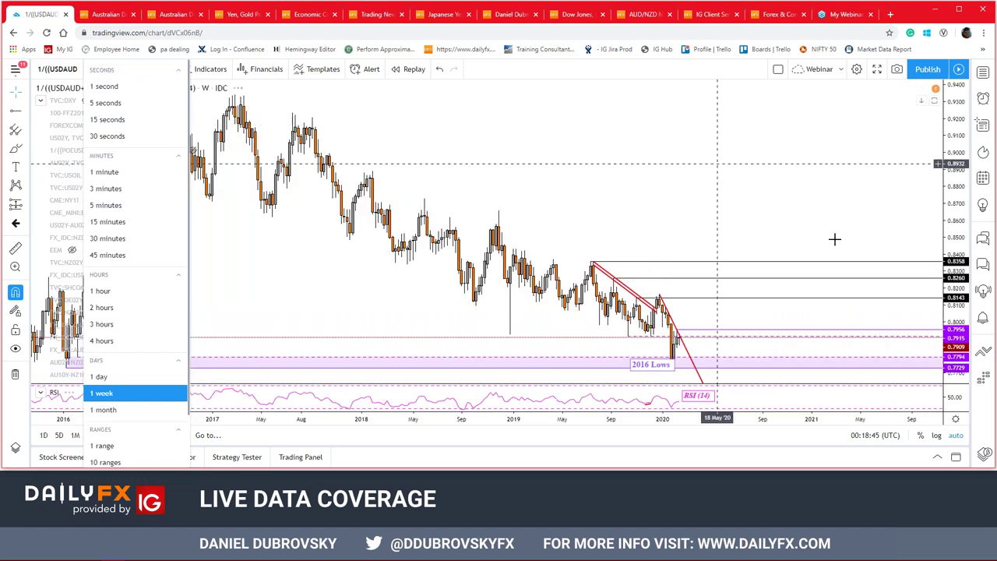
click(696, 166)
- Pan back to 2015 and zoom around the long-term decline toward the 2016 Lows
drag(636, 158, 723, 161)
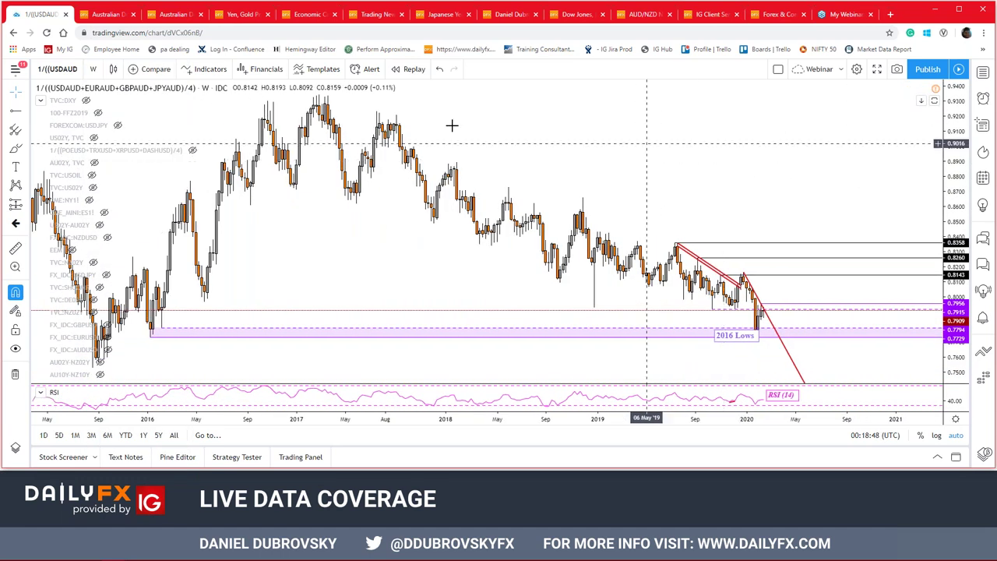
scroll(328, 99, down, 3)
scroll(481, 158, down, 2)
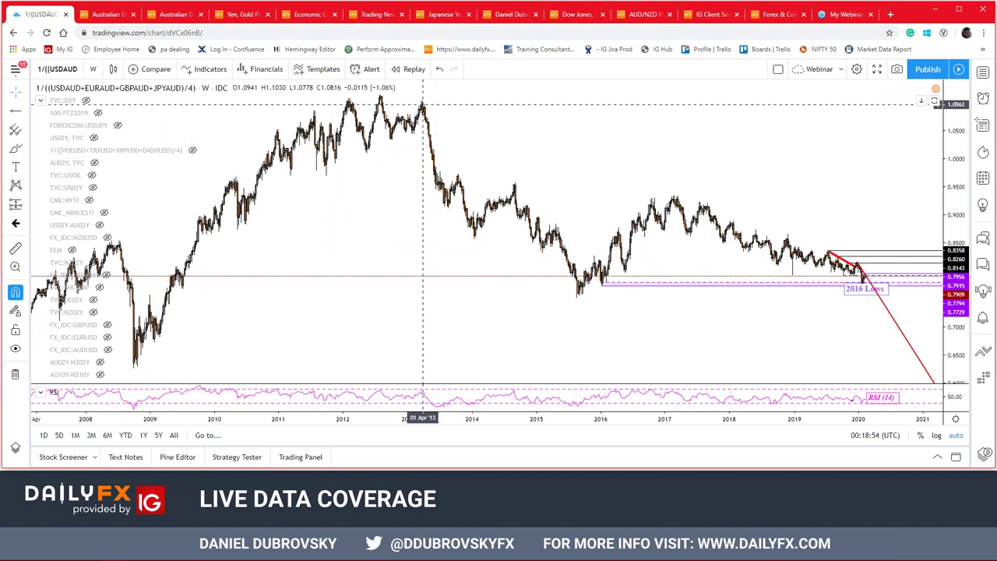
scroll(420, 113, up, 1)
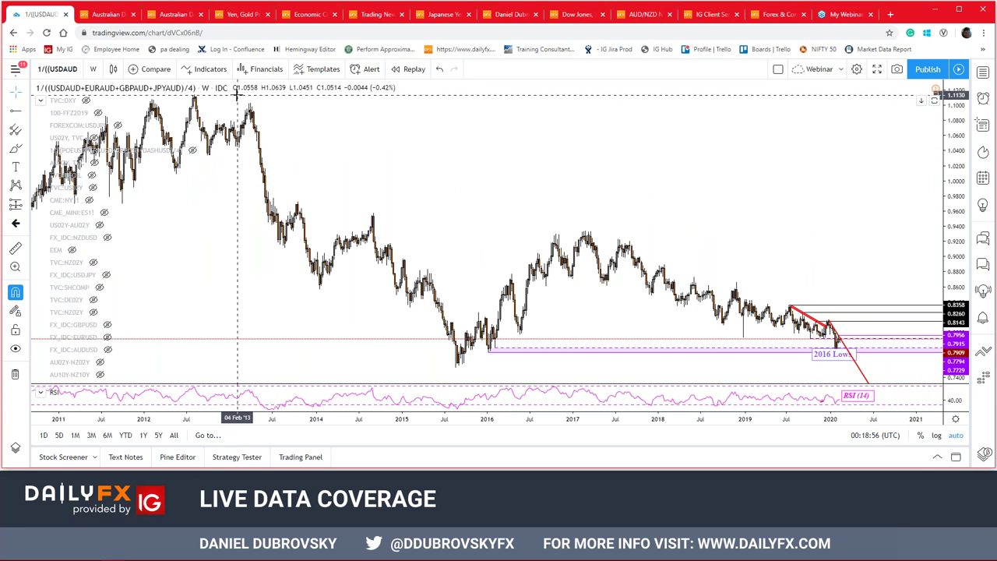
scroll(574, 247, up, 1)
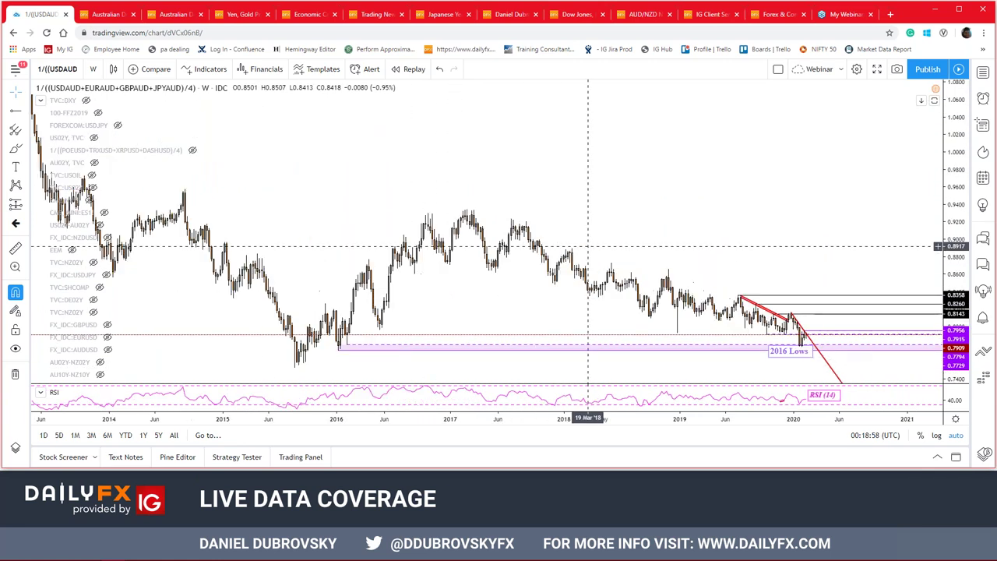
scroll(427, 187, up, 1)
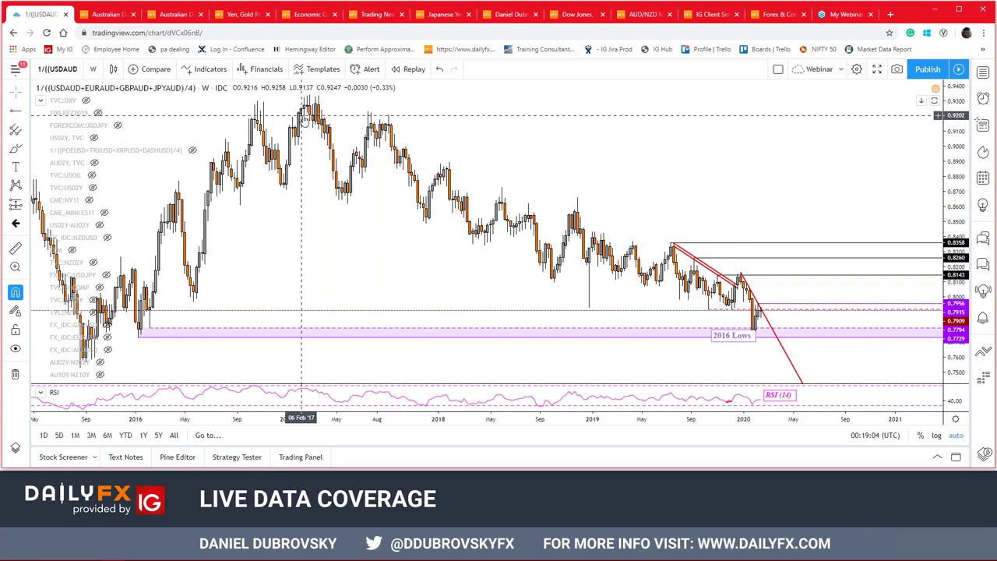
scroll(760, 125, up, 3)
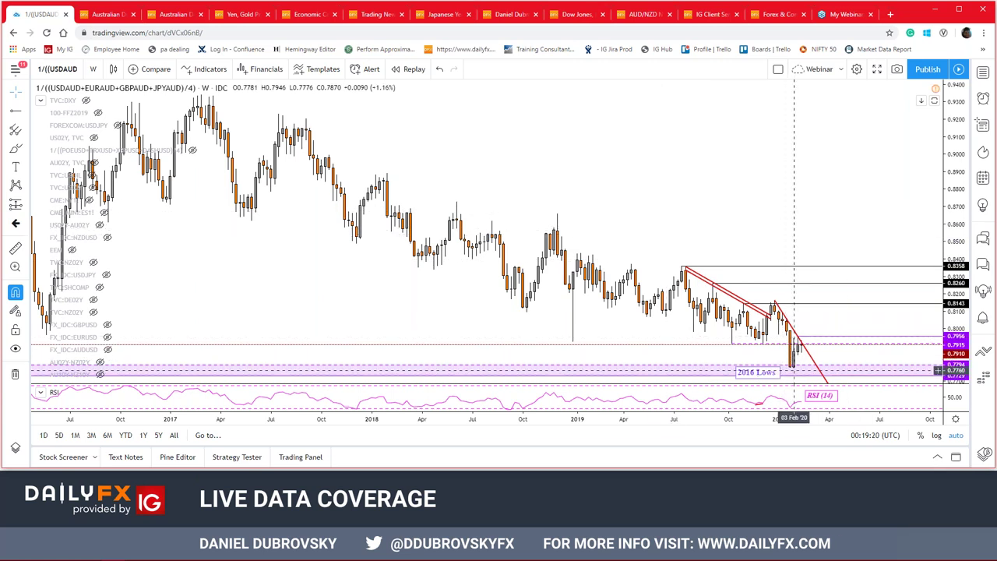
scroll(802, 349, down, 3)
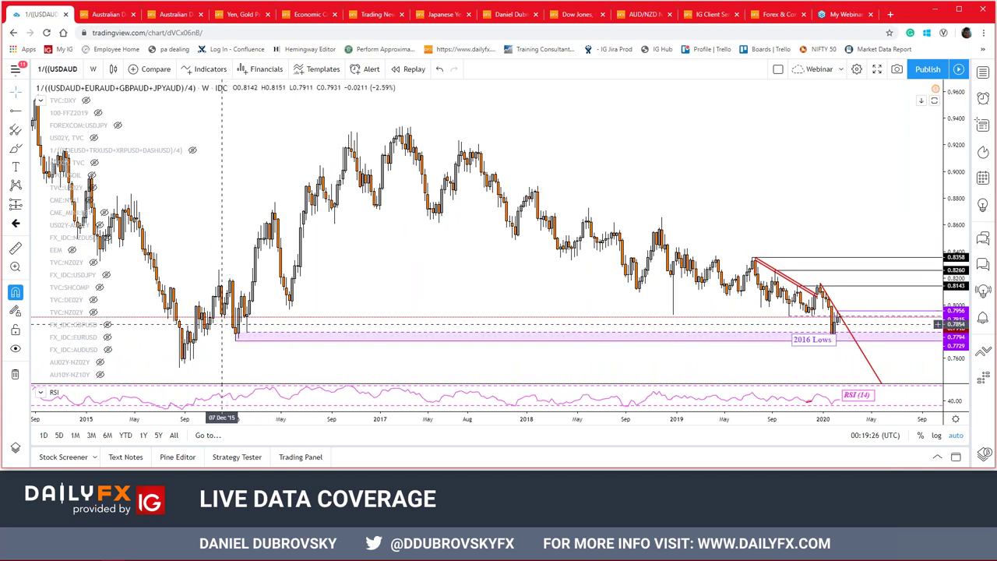
scroll(345, 322, up, 2)
scroll(448, 321, up, 1)
scroll(449, 322, up, 1)
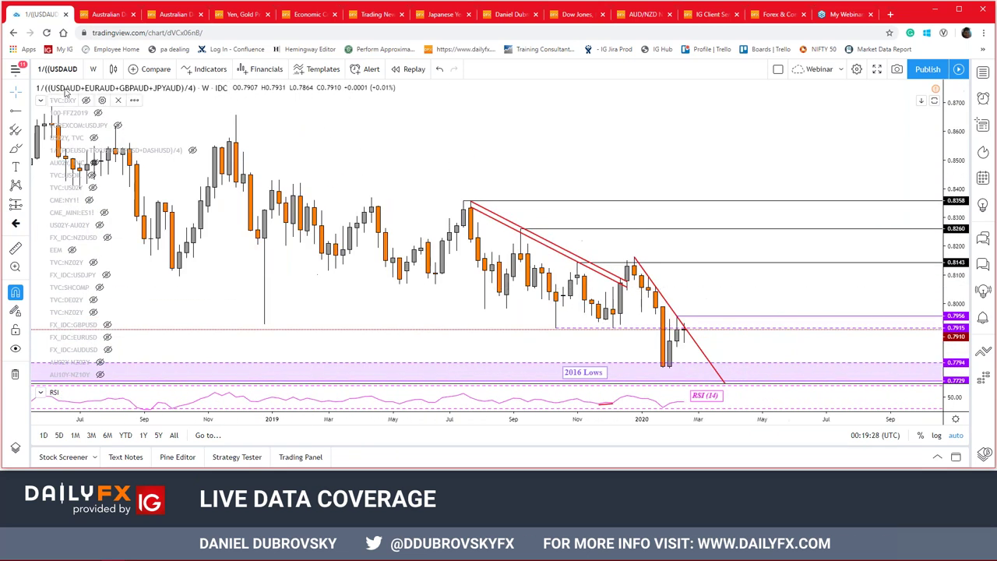
click(92, 68)
- Return the index chart to 1D daily candles, centred on the most recent bars
text(1D)
key(Return)
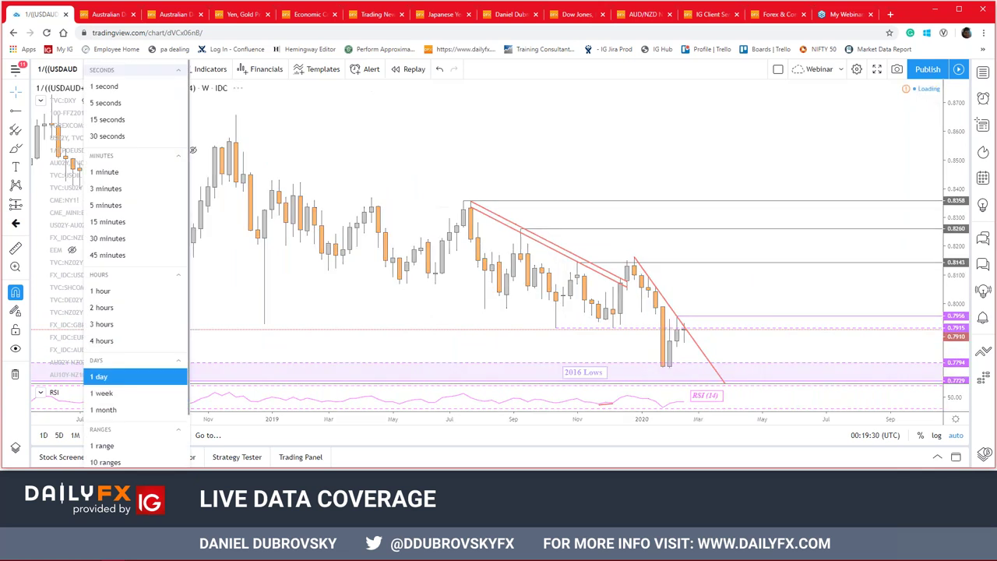
scroll(765, 174, down, 2)
scroll(826, 236, down, 2)
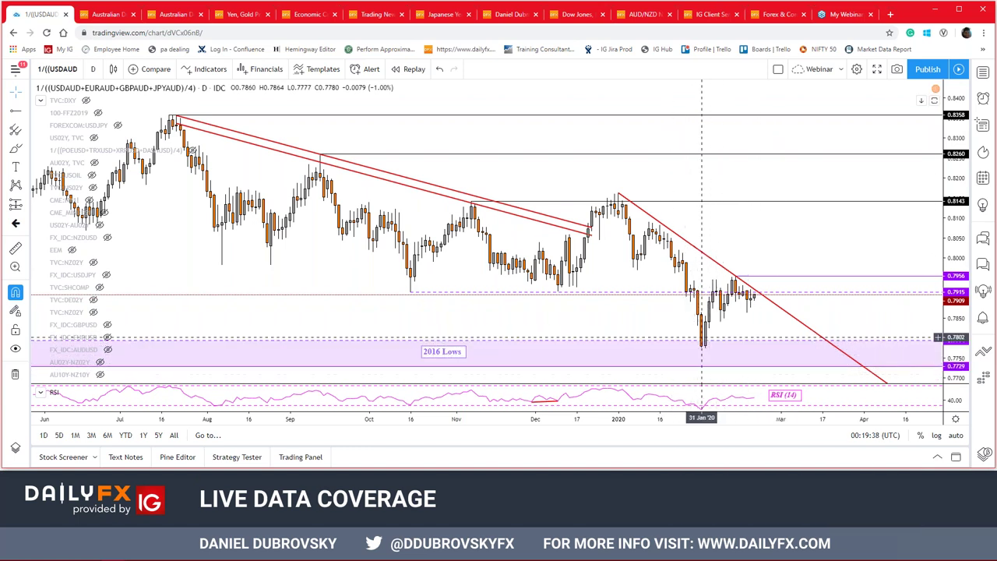
scroll(757, 345, up, 2)
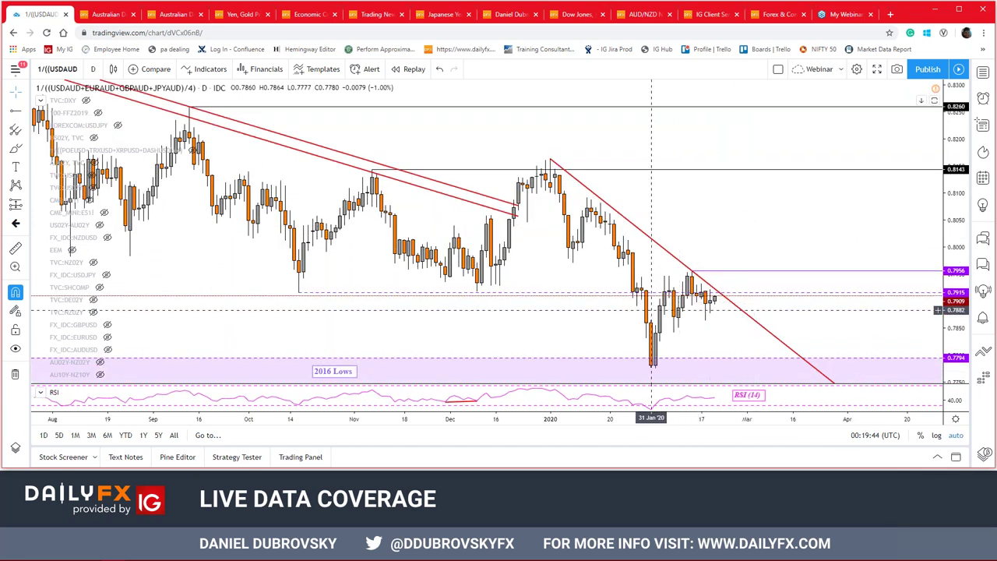
drag(655, 211, 620, 211)
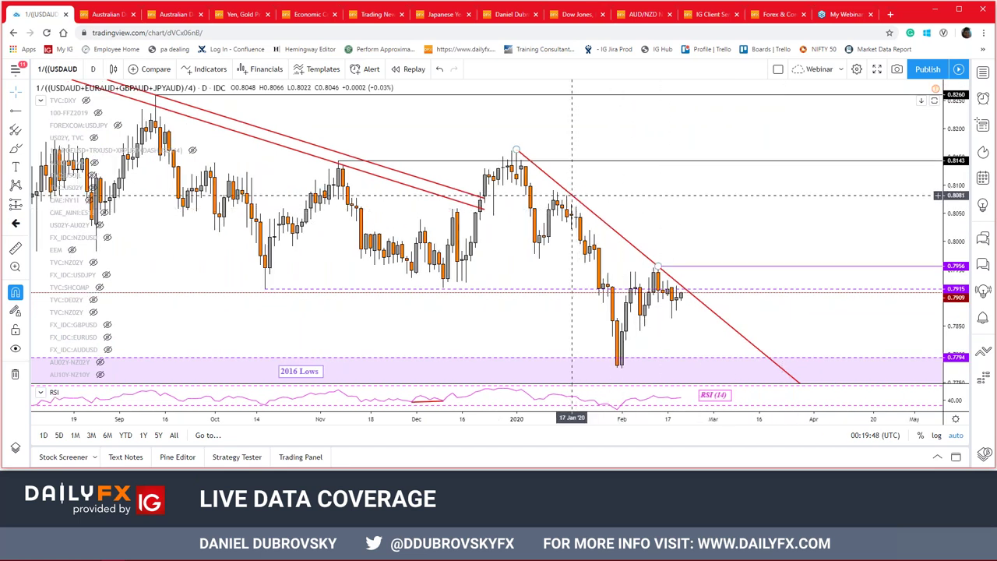
- Clone the steep red trendline and place the copy just above the original
click(576, 200)
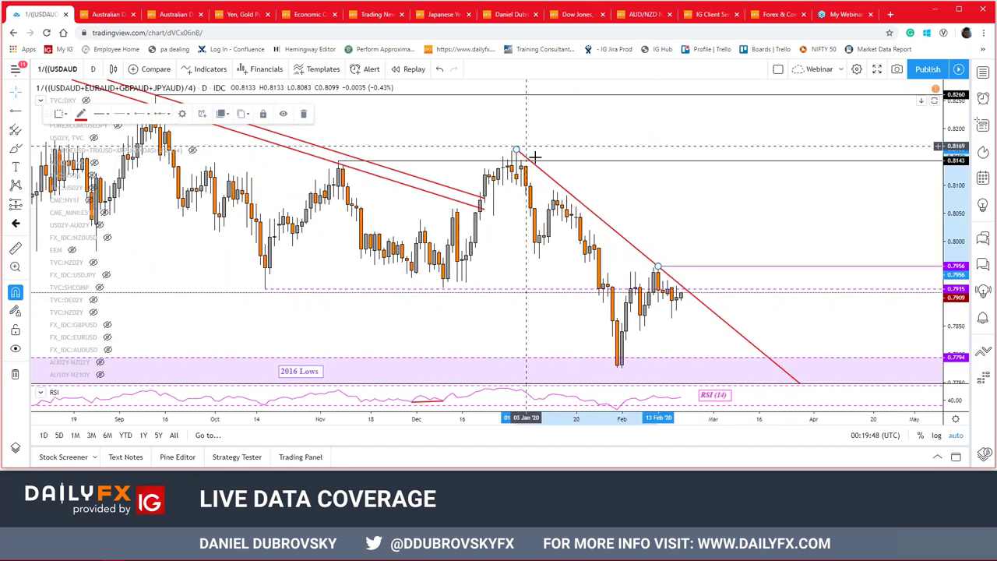
right_click(588, 209)
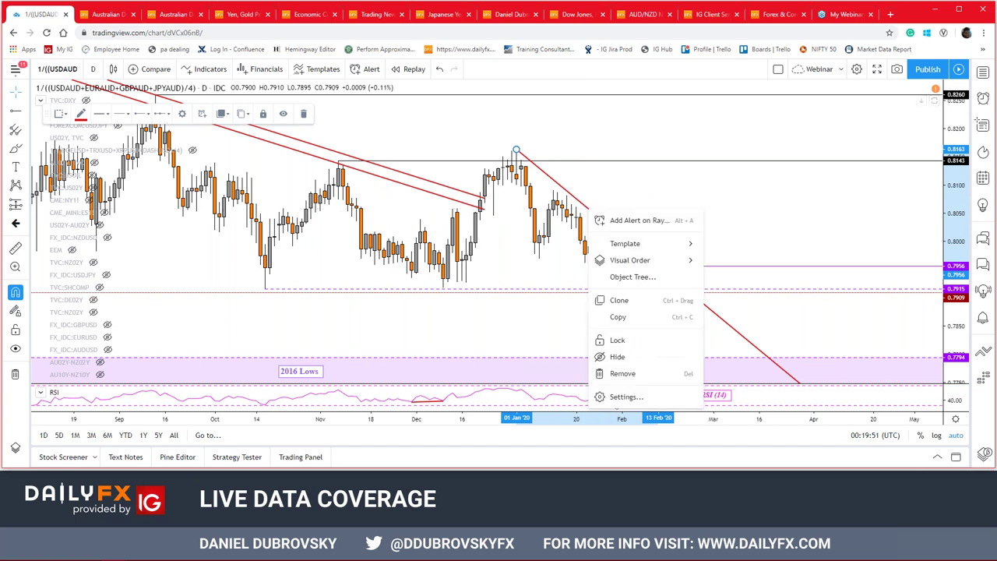
click(616, 300)
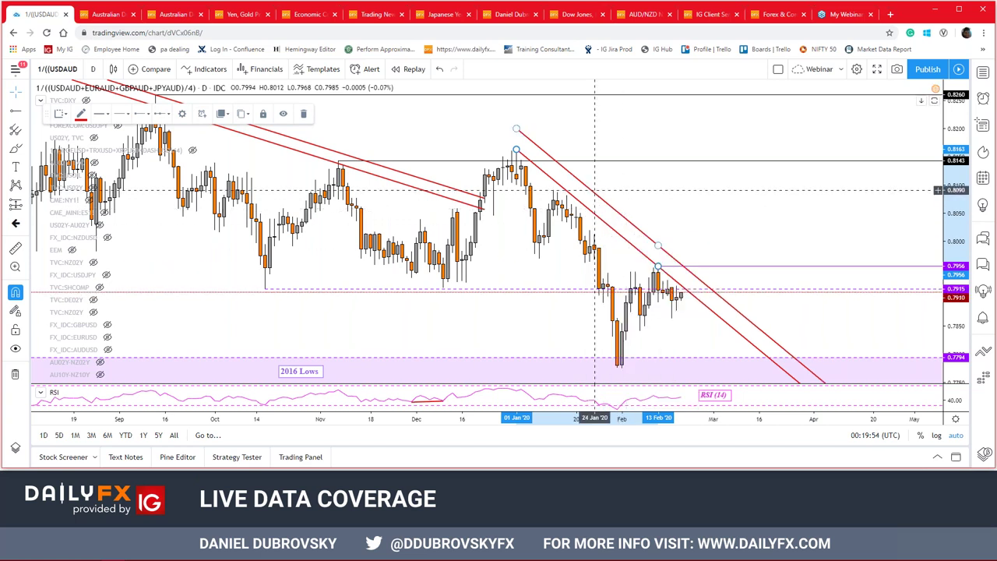
drag(592, 190, 580, 209)
click(776, 234)
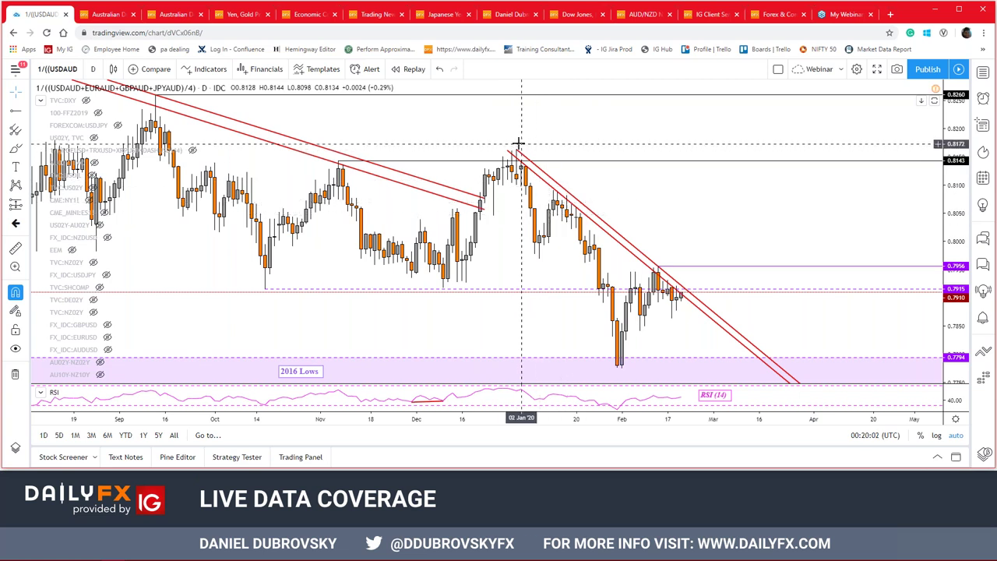
scroll(716, 205, down, 2)
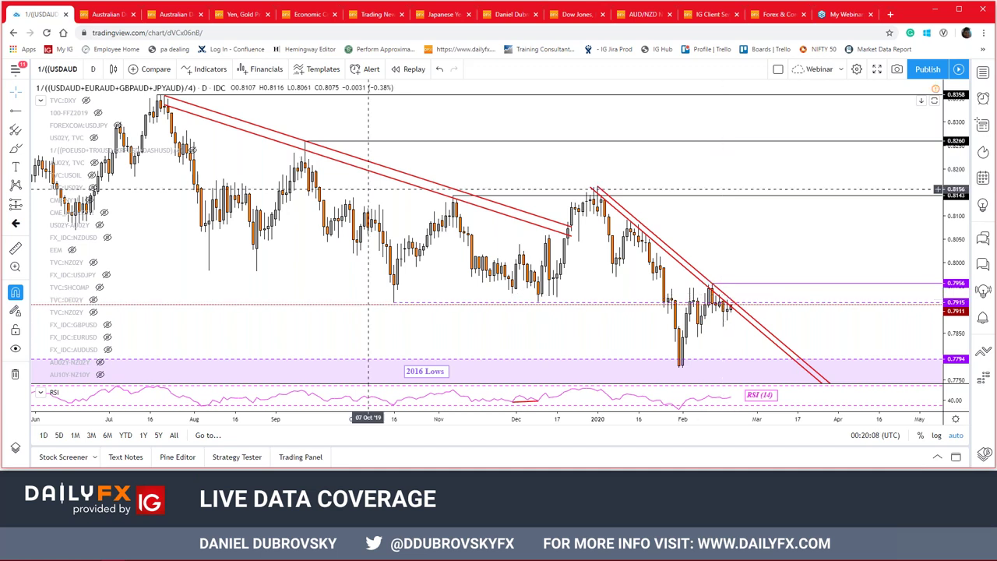
drag(350, 195, 498, 186)
scroll(861, 323, up, 3)
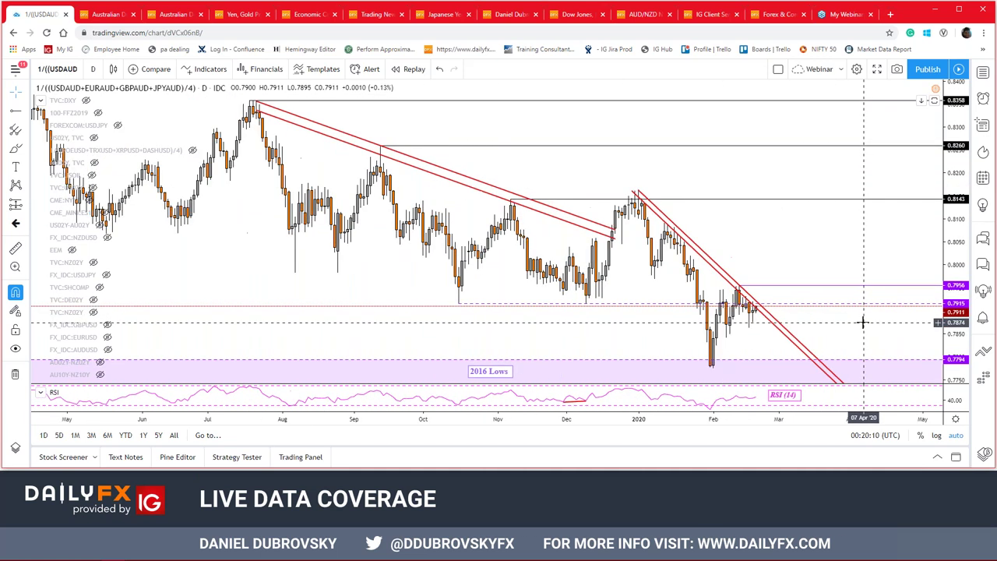
click(72, 68)
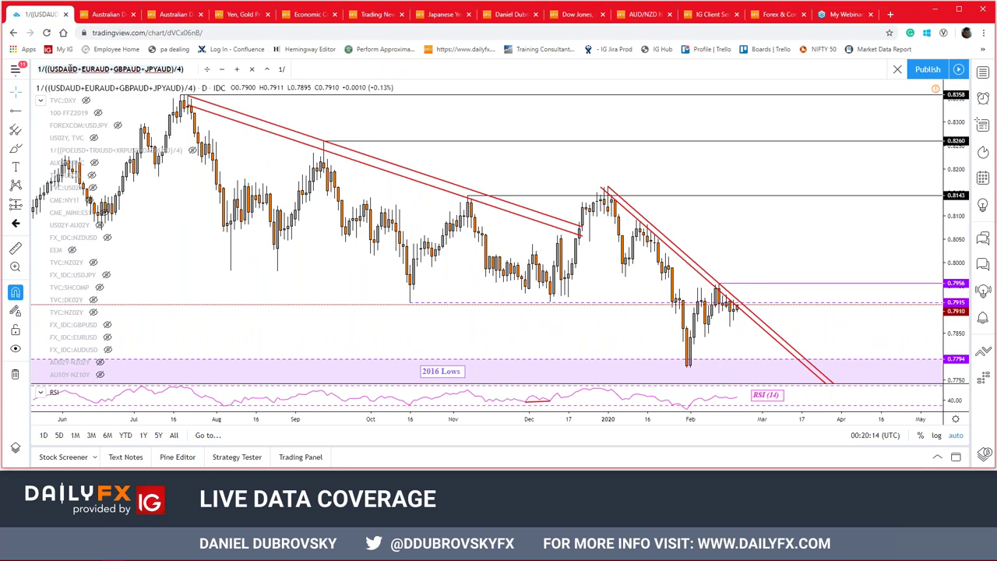
- Load the AUDUSD (Australian Dollar / U.S. Dollar) chart
key(ctrl+a)
text(AUDUSD)
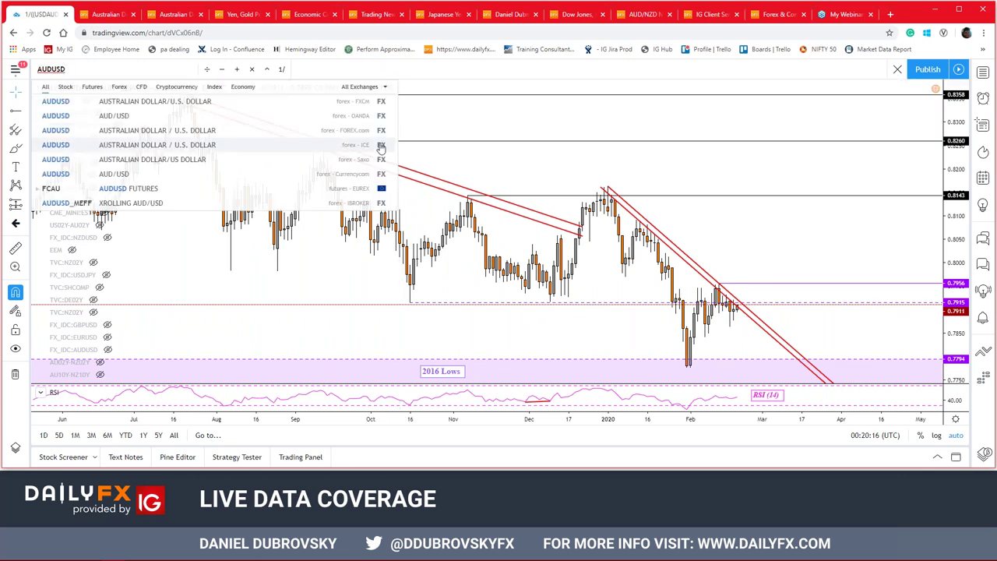
click(379, 145)
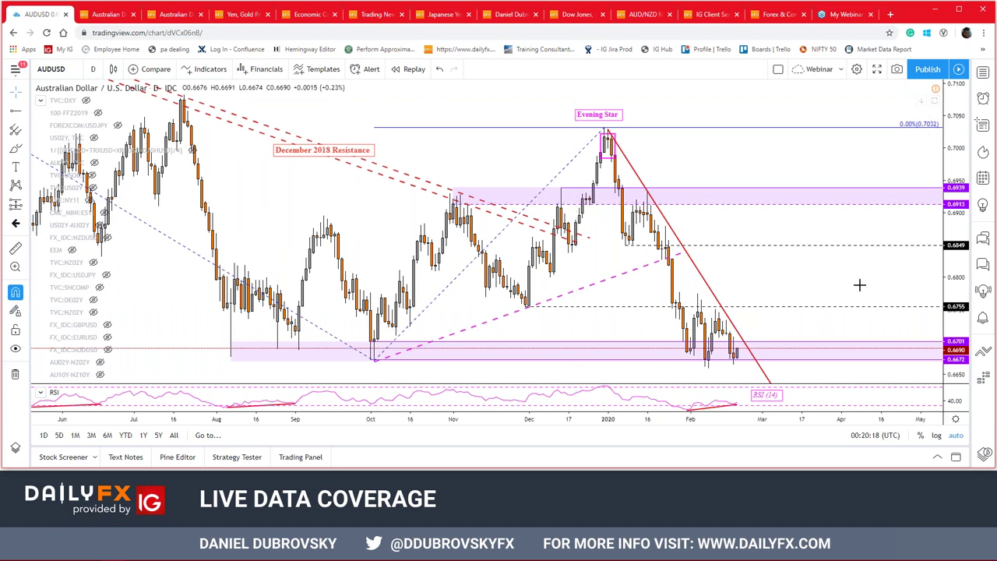
- Zoom the AUD/USD daily chart in on the latest months below the red trendline
scroll(858, 284, down, 1)
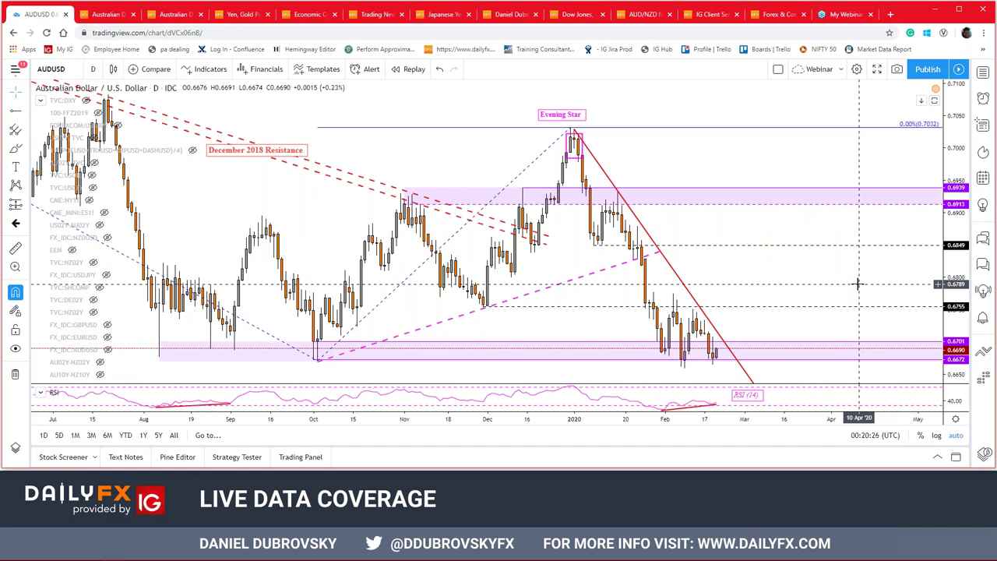
scroll(853, 308, down, 2)
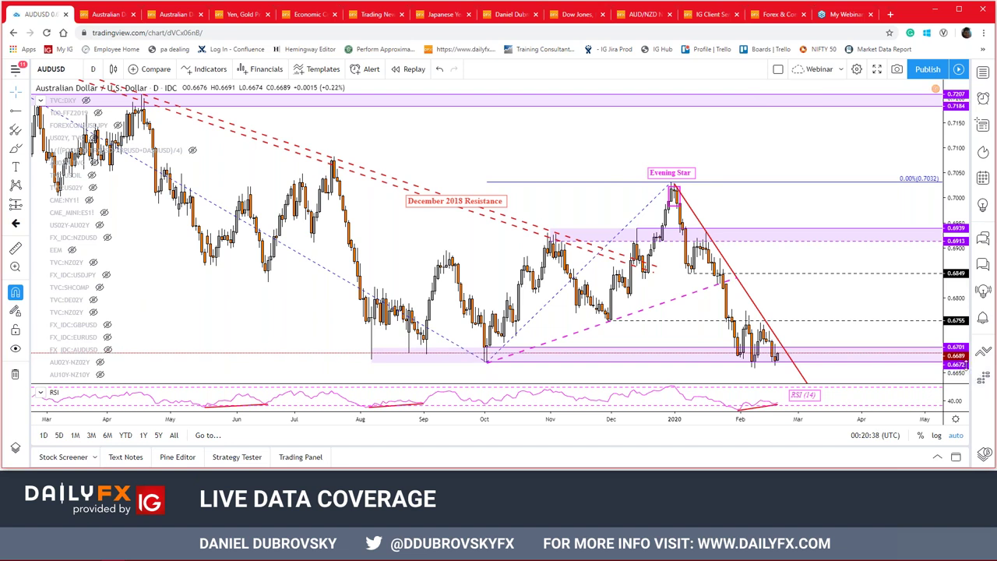
scroll(846, 276, up, 2)
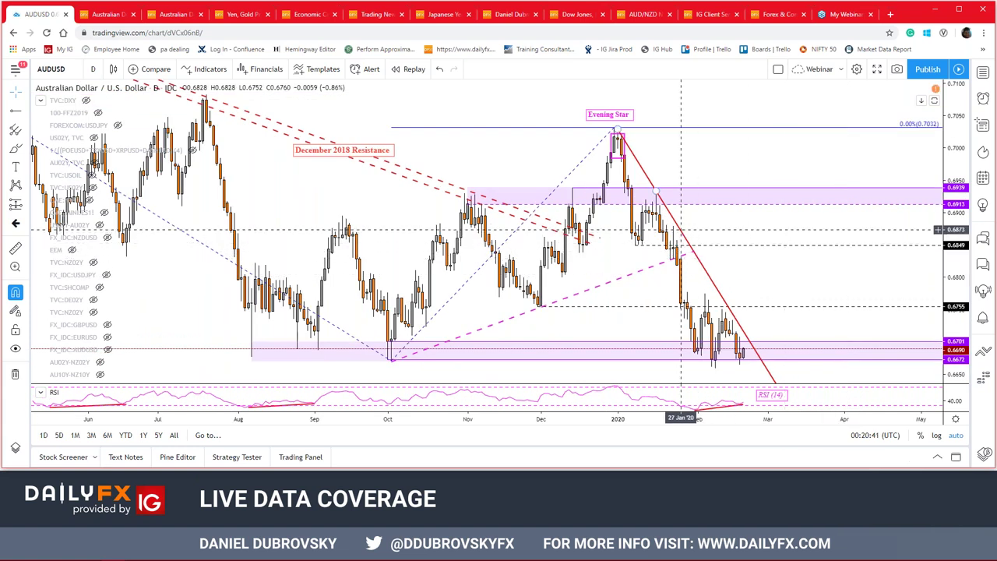
click(674, 219)
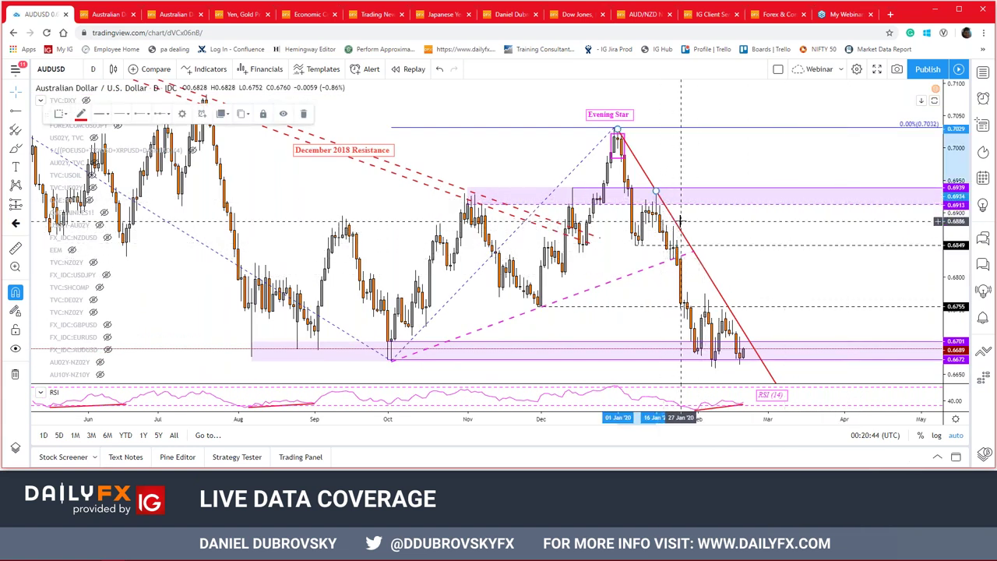
click(744, 356)
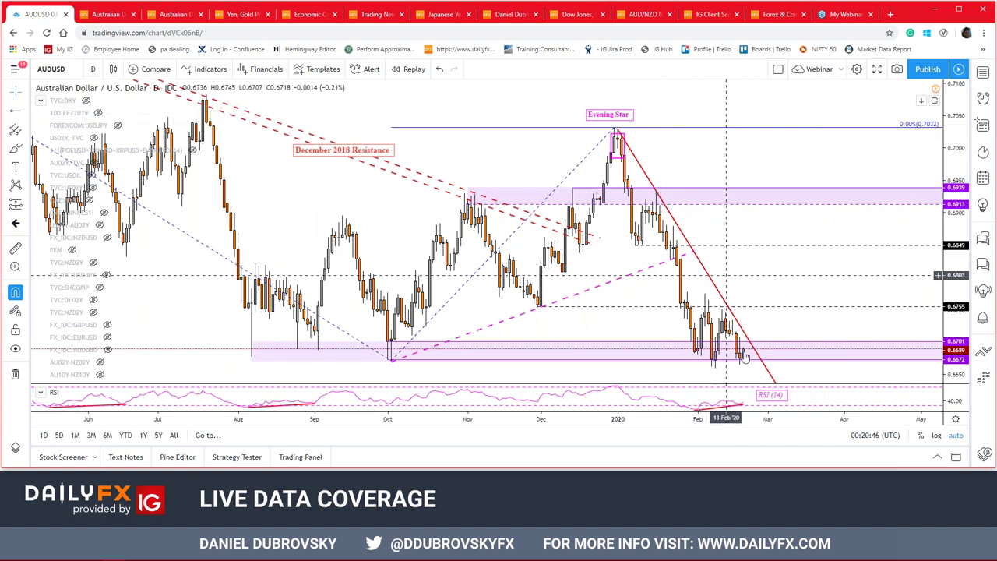
scroll(813, 328, up, 1)
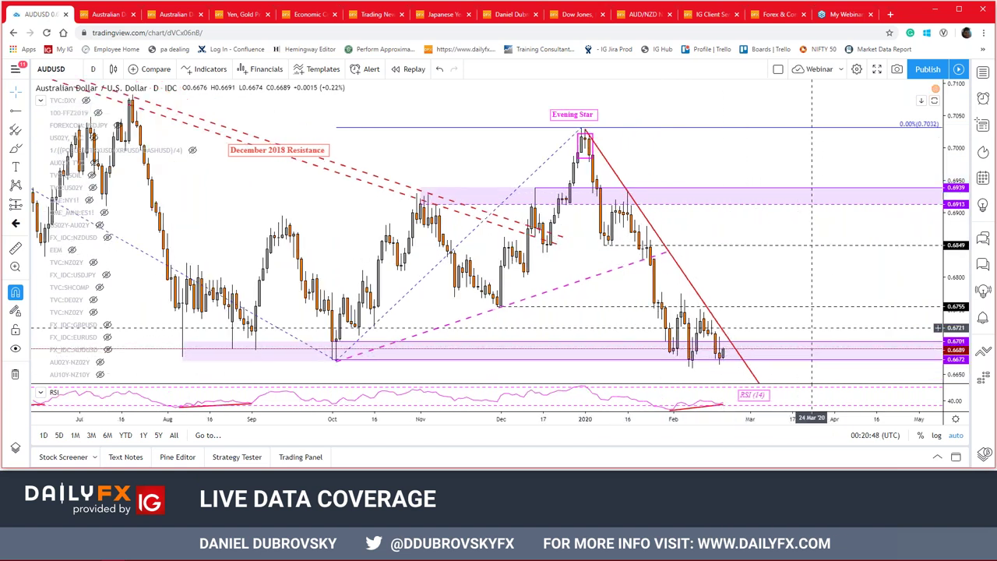
scroll(813, 328, up, 1)
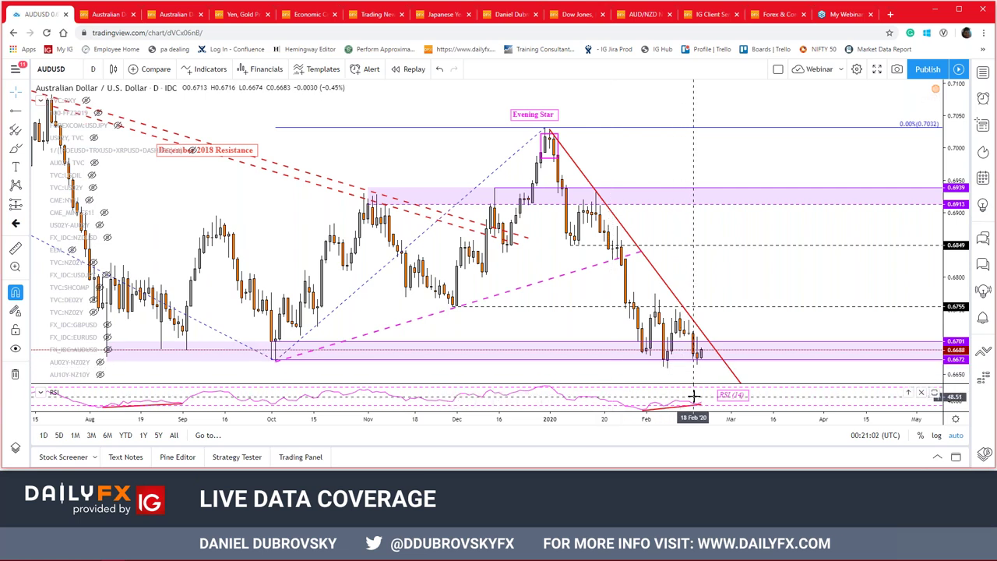
- Draw a rising RSI trend line from the 31 Jan low in the maximized RSI pane
double_click(694, 398)
click(662, 355)
double_click(728, 360)
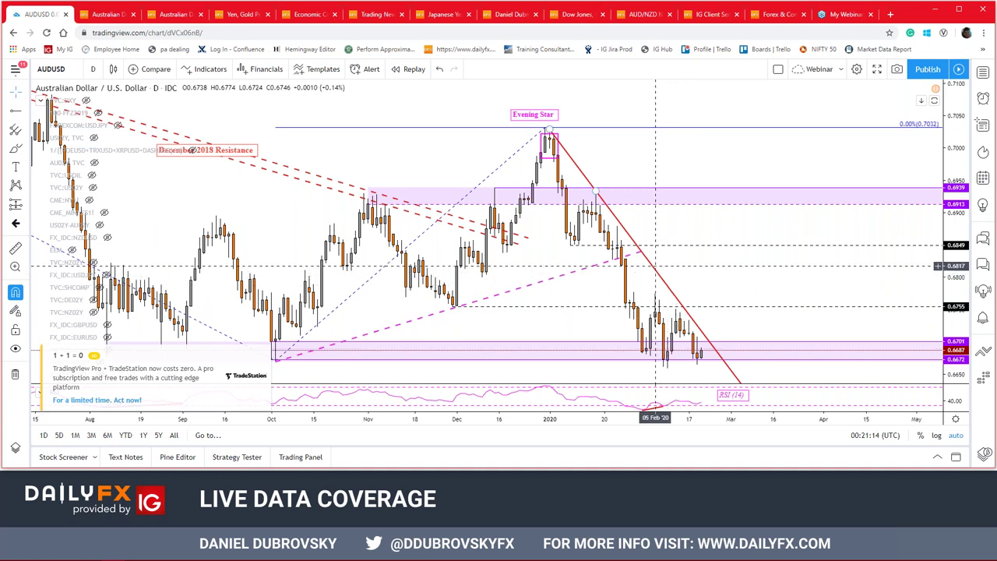
click(655, 267)
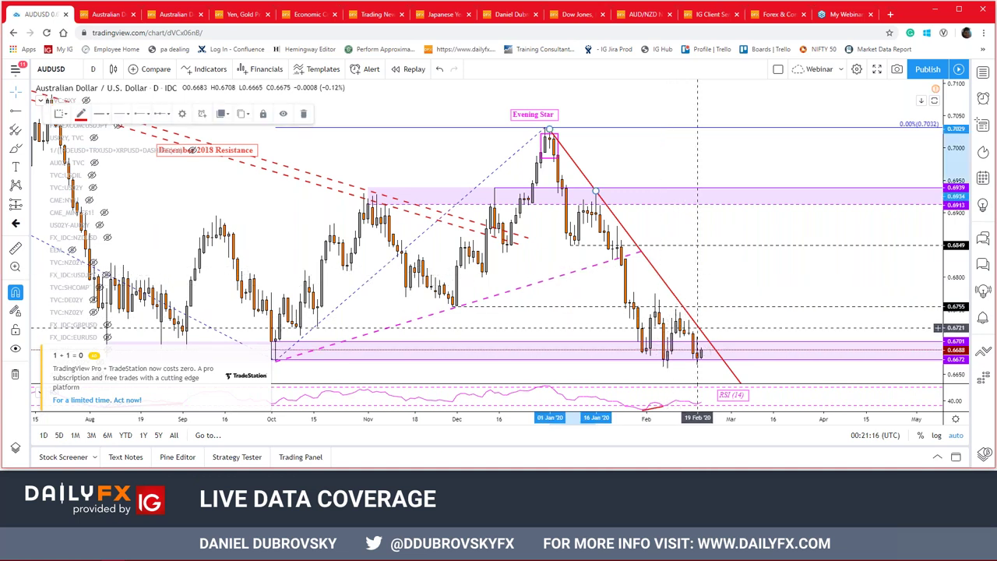
double_click(703, 393)
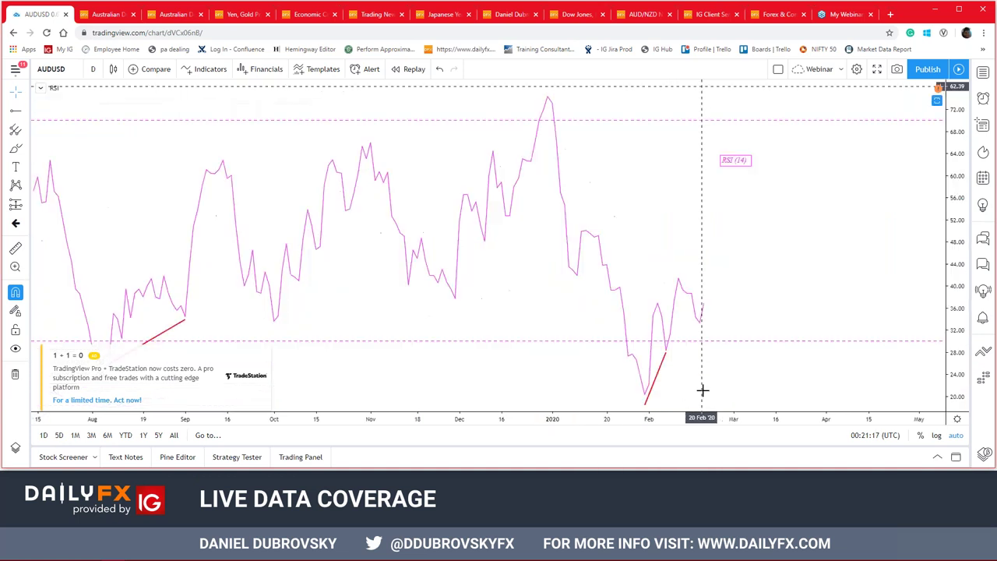
click(704, 327)
double_click(773, 317)
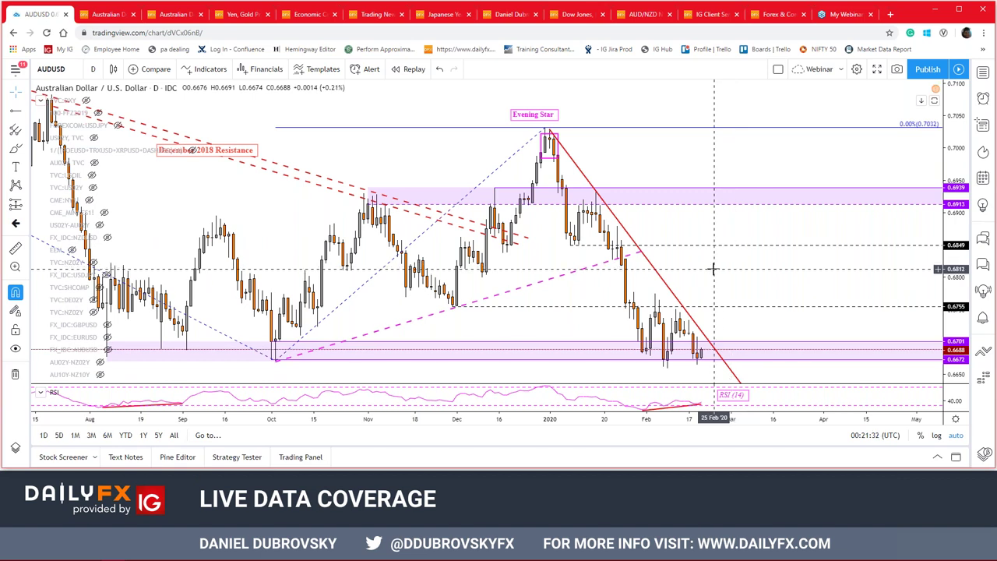
scroll(713, 269, down, 3)
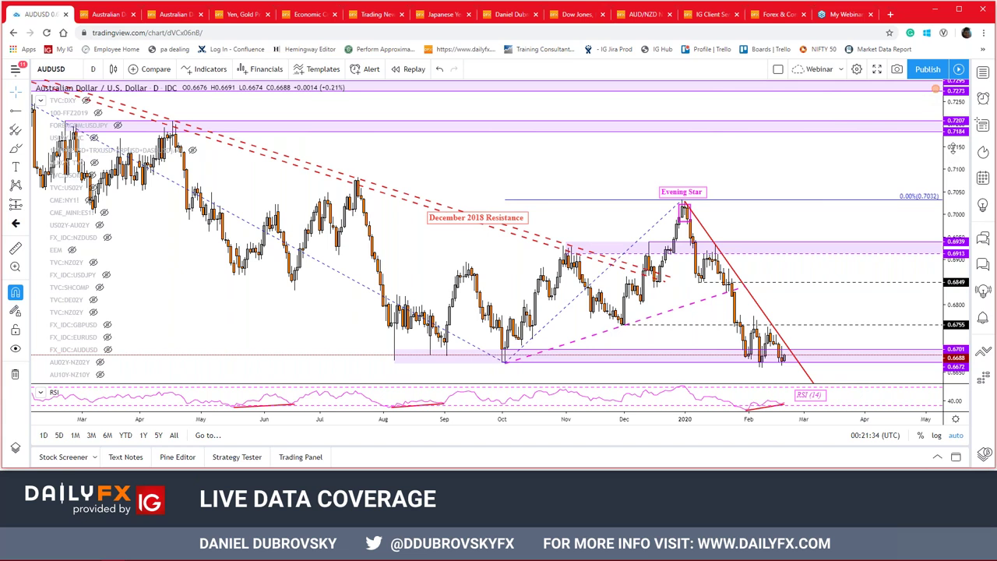
- Compress the price scale and zoom out to 2008–2009, checking the red ray at the 2009 low
drag(957, 133, 957, 152)
drag(806, 179, 803, 82)
scroll(744, 296, down, 3)
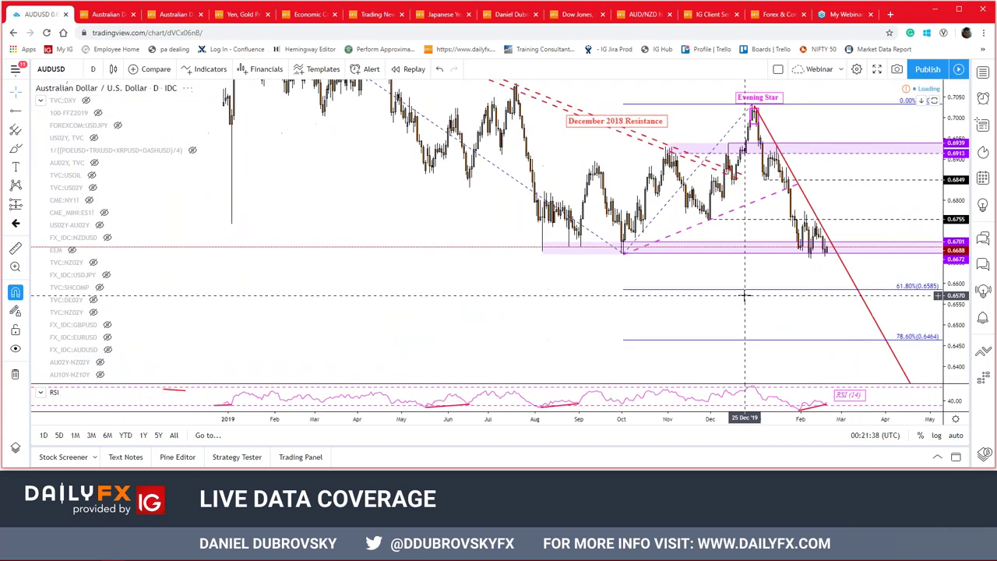
scroll(904, 296, down, 3)
scroll(730, 314, down, 4)
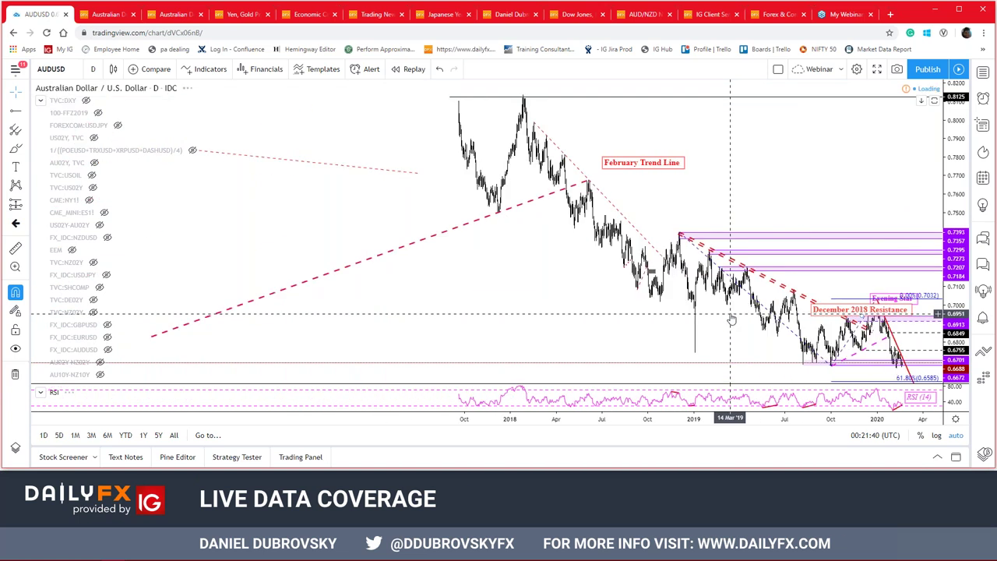
scroll(730, 314, down, 5)
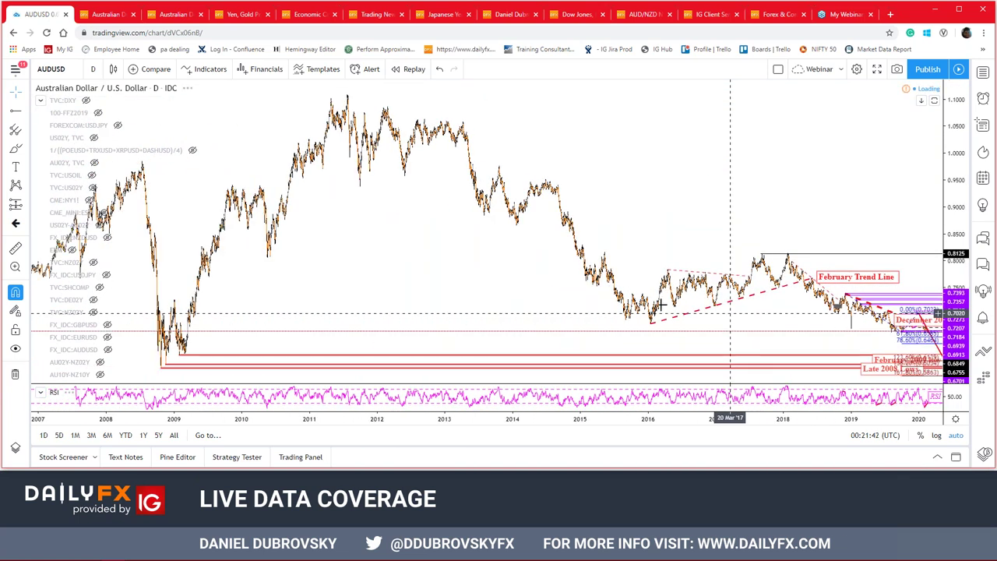
drag(316, 275, 688, 291)
scroll(686, 291, up, 5)
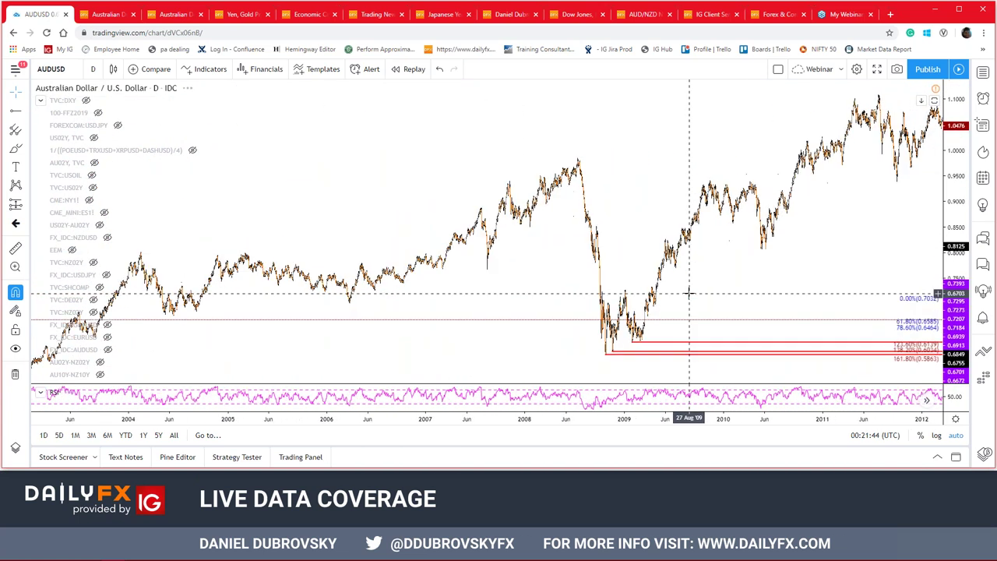
scroll(665, 295, up, 4)
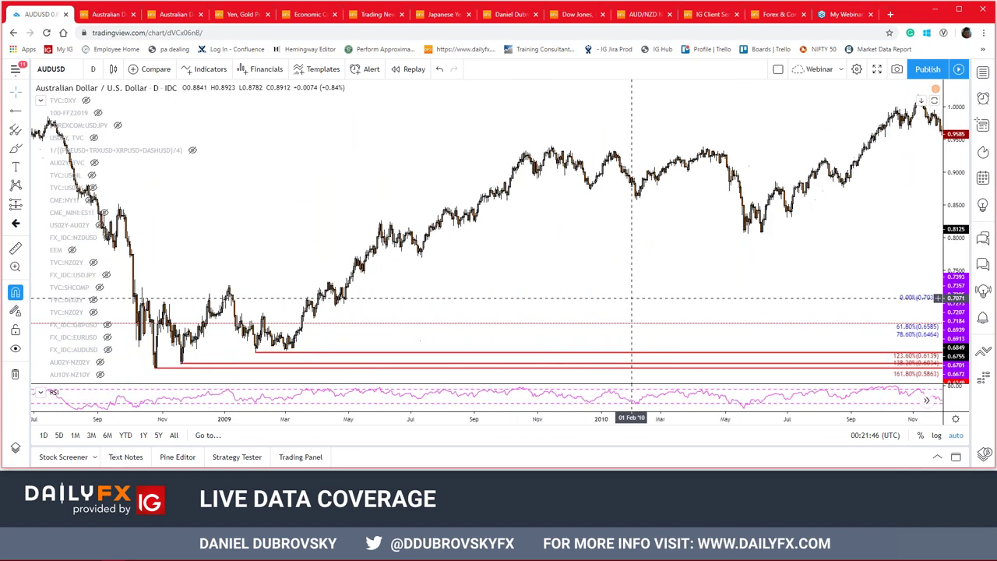
drag(363, 281, 928, 280)
scroll(806, 278, up, 4)
scroll(805, 278, up, 3)
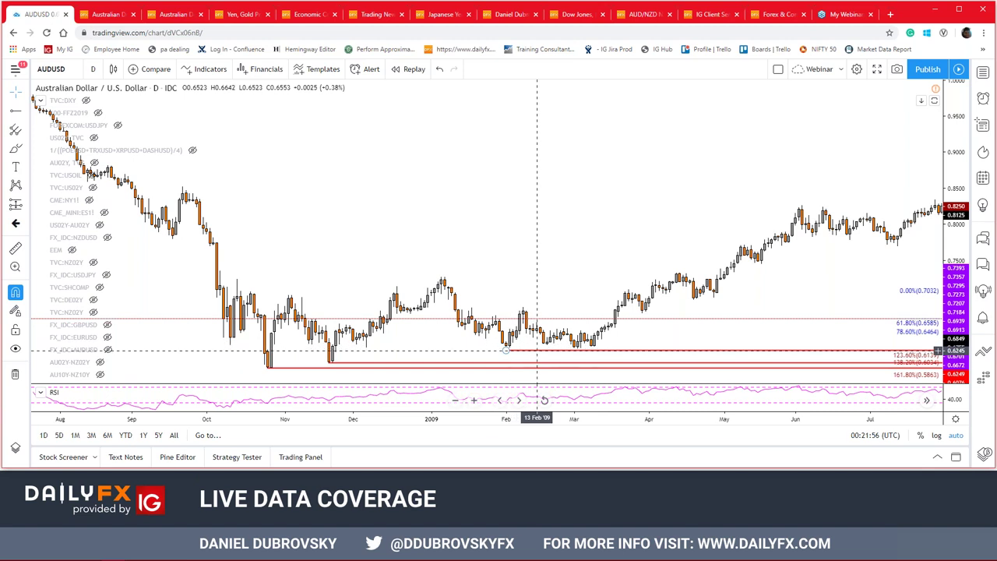
click(533, 351)
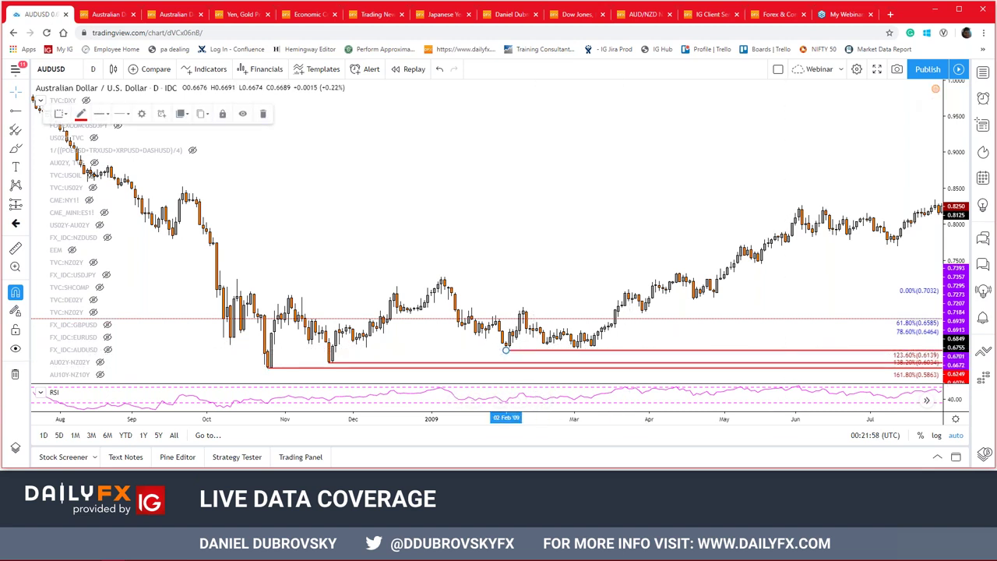
- Pan forward through 2011–2019 to bring late 2018 to 2020 into view
scroll(808, 160, down, 5)
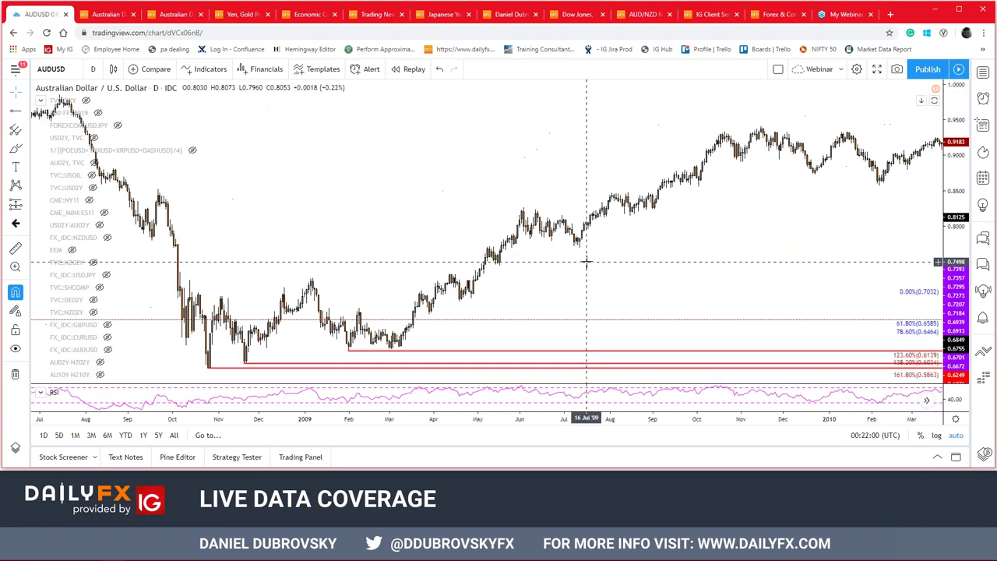
drag(744, 167, 117, 204)
mouse_move(779, 236)
mouse_down()
mouse_move(529, 220)
mouse_move(495, 230)
mouse_up()
drag(835, 187, 630, 178)
mouse_move(822, 171)
mouse_down()
mouse_move(267, 146)
mouse_move(612, 168)
mouse_move(425, 234)
mouse_up()
drag(645, 252, 470, 257)
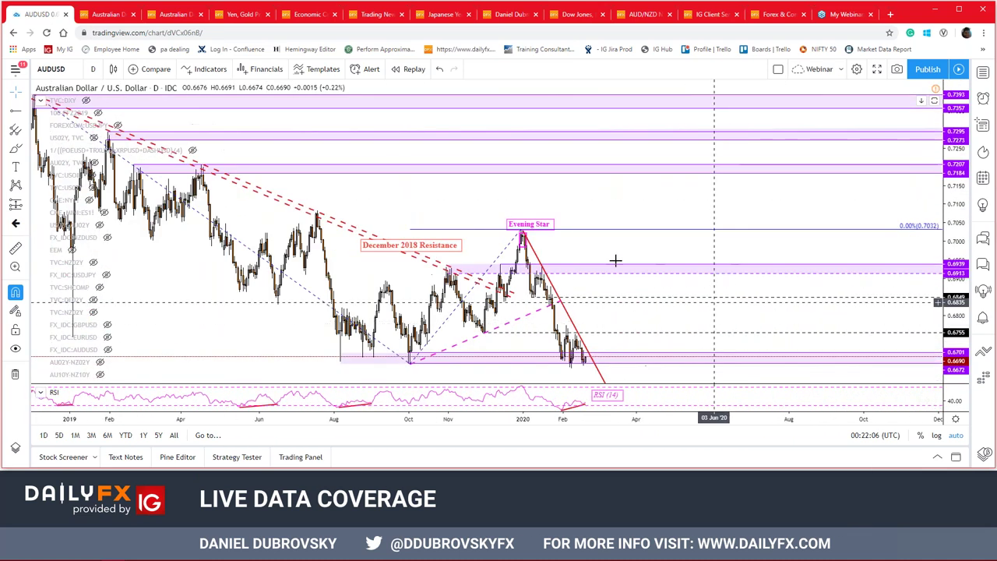
- Shift the chart to reveal prices down to the red February 2009 low line
drag(590, 237, 786, 273)
scroll(786, 274, up, 3)
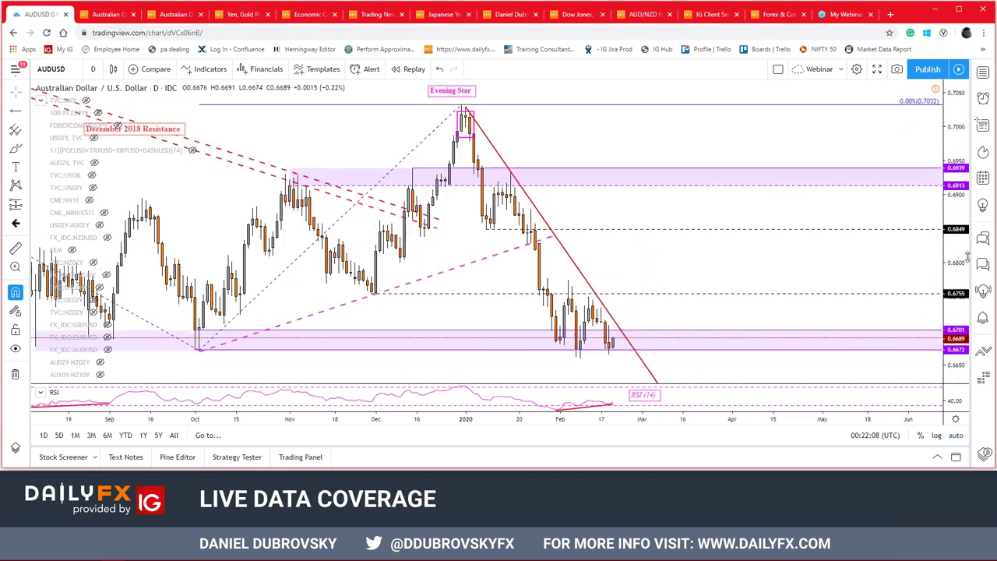
drag(797, 329, 759, 222)
click(605, 336)
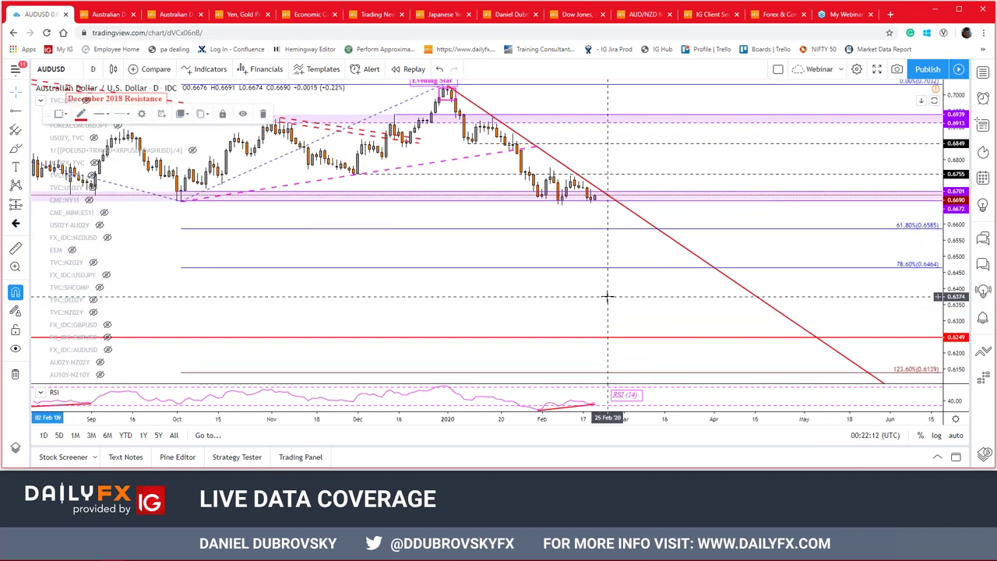
scroll(609, 296, down, 2)
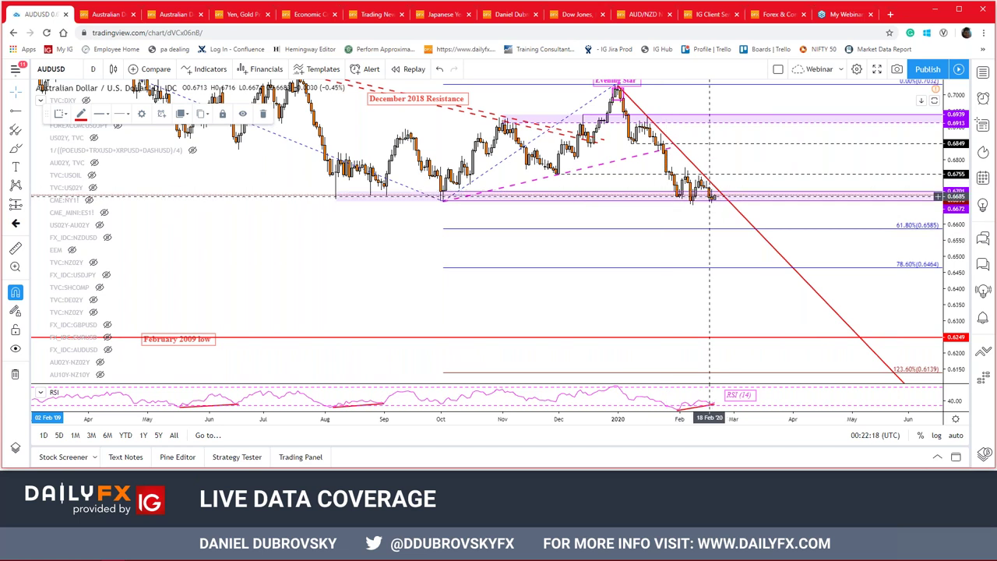
drag(717, 257, 713, 302)
scroll(845, 247, up, 3)
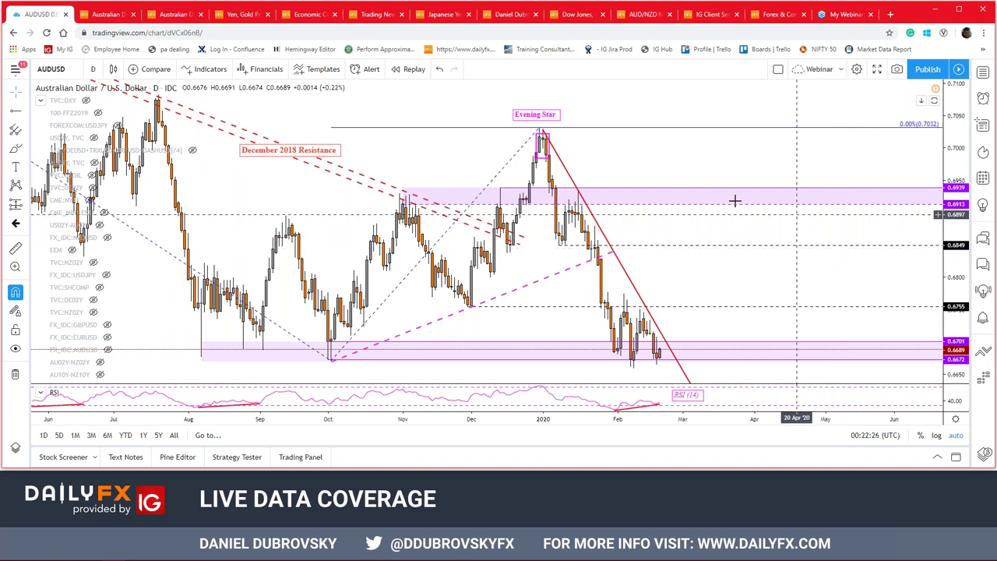
- Compress the price axis to show the 61.8%–123.6% Fibonacci levels, then reset with Alt+R
drag(957, 211, 957, 257)
scroll(618, 315, down, 3)
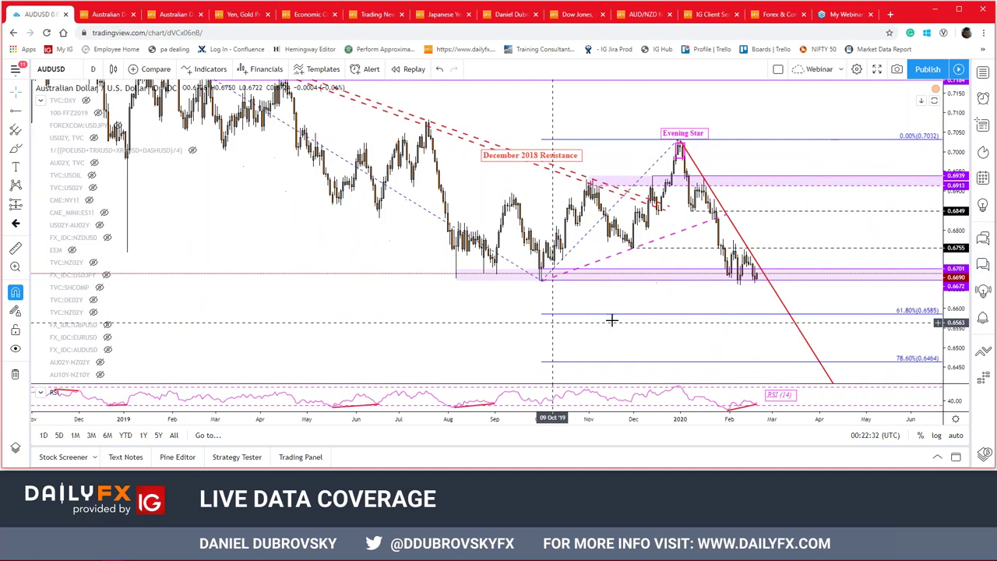
drag(958, 222, 965, 254)
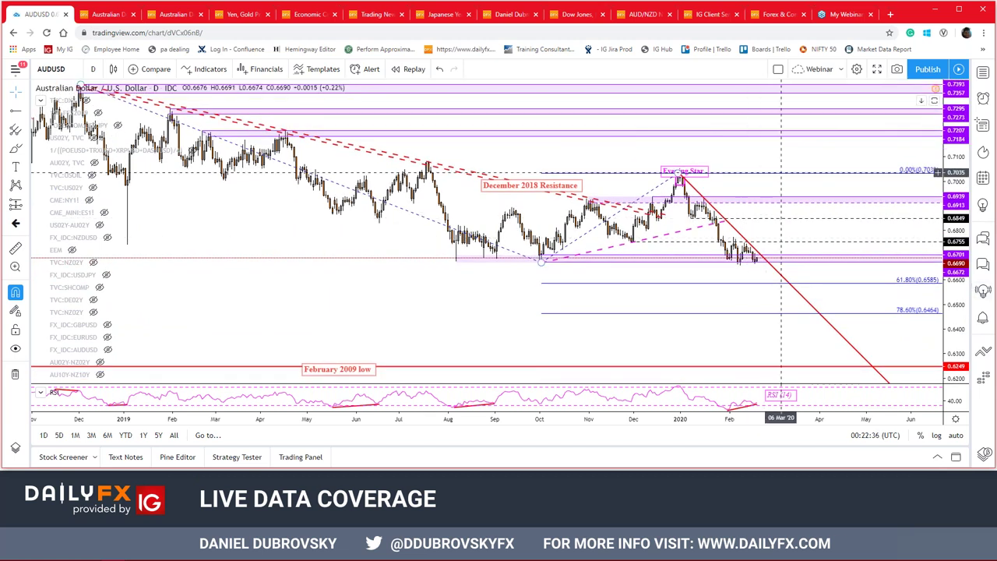
click(767, 172)
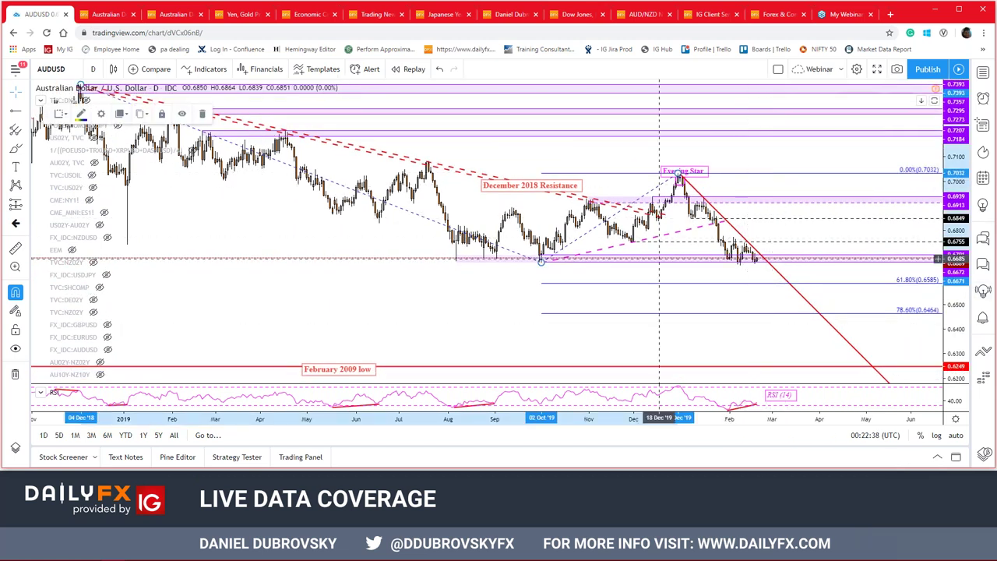
key(alt+r)
click(875, 223)
scroll(876, 222, up, 2)
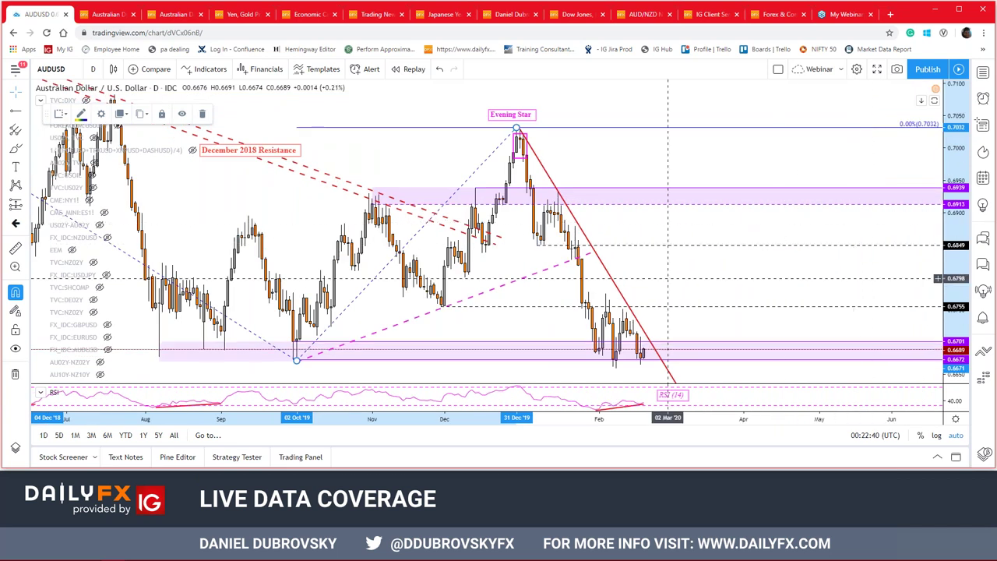
drag(753, 280, 817, 277)
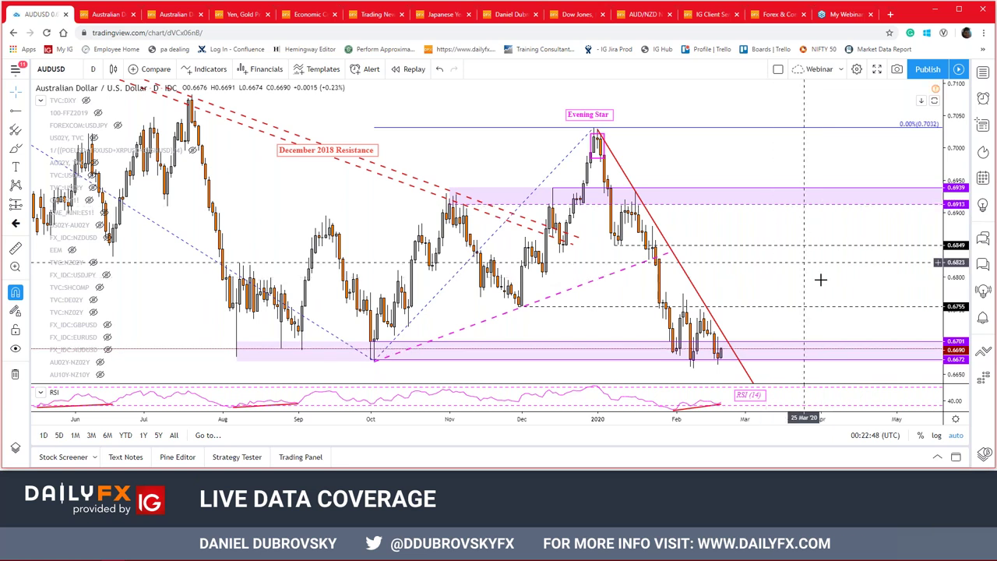
drag(817, 278, 763, 276)
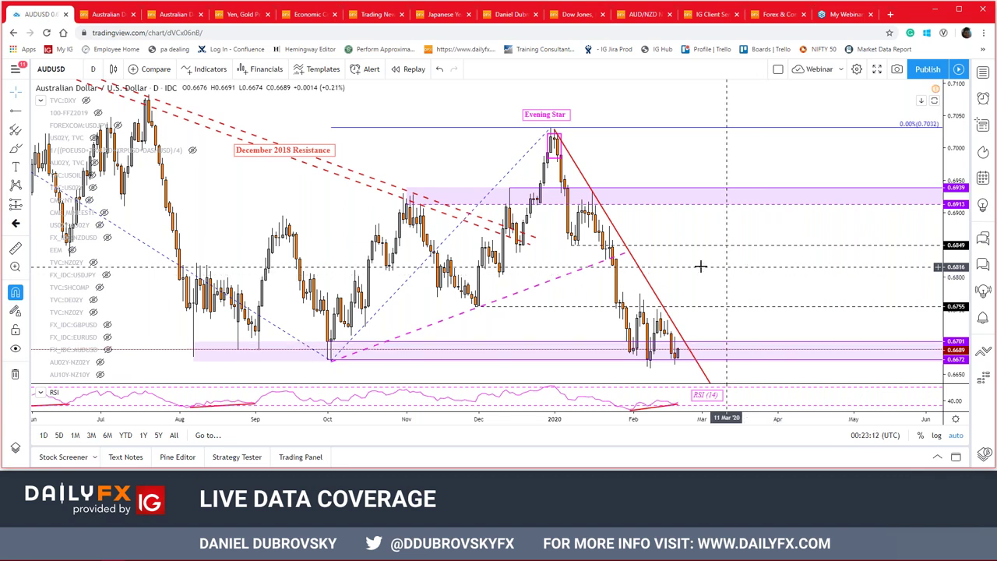
scroll(736, 265, left, 2)
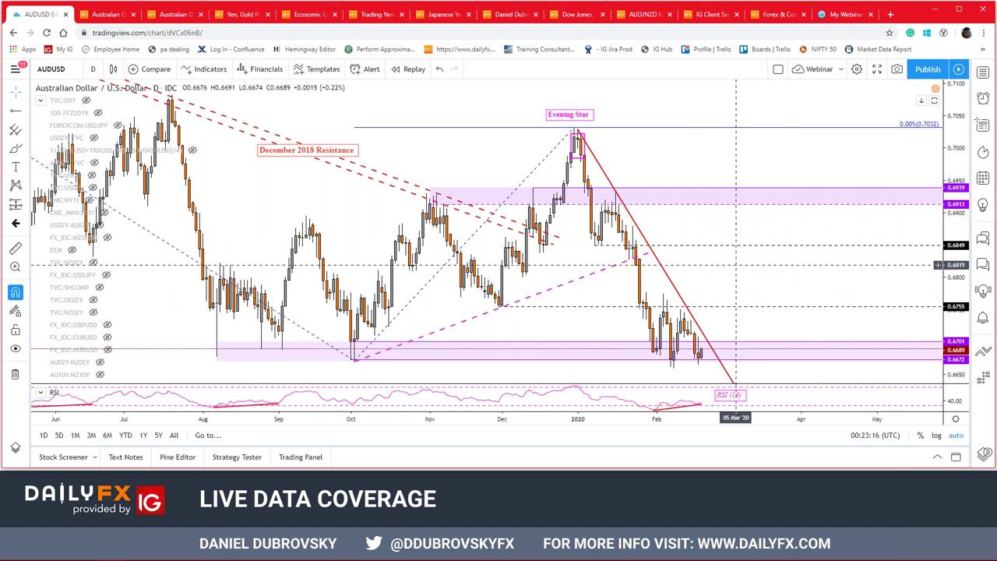
scroll(736, 265, up, 1)
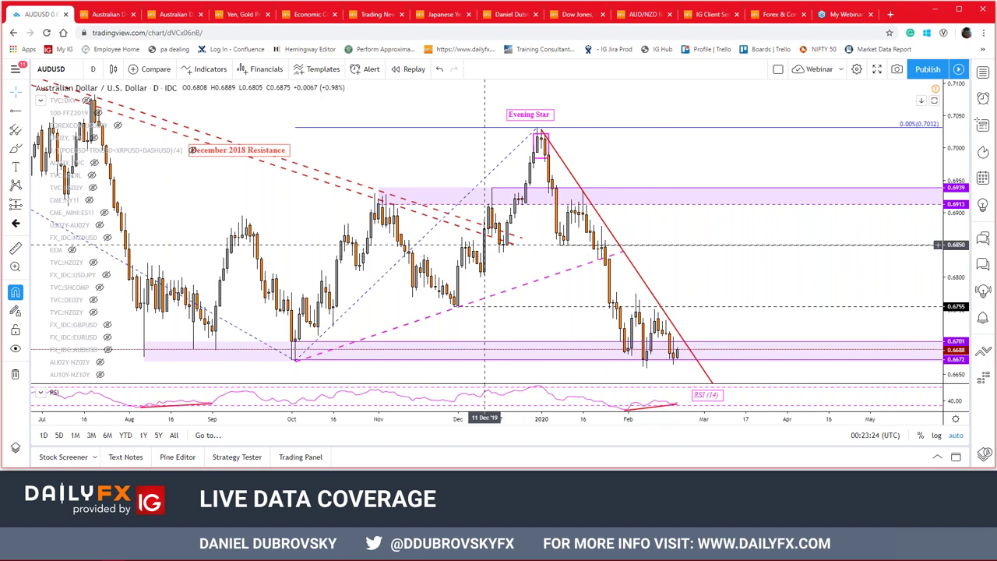
click(115, 17)
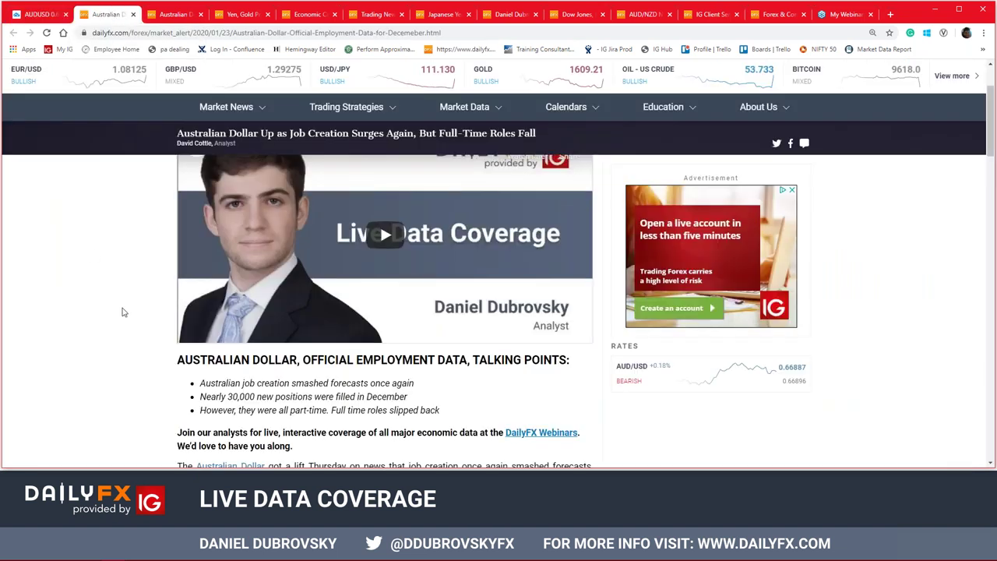
- Open the 'Australian Dollar Gains As 4Q CPI Inflation Beats Expectations' article and select its headline
scroll(122, 311, up, 2)
drag(179, 211, 331, 241)
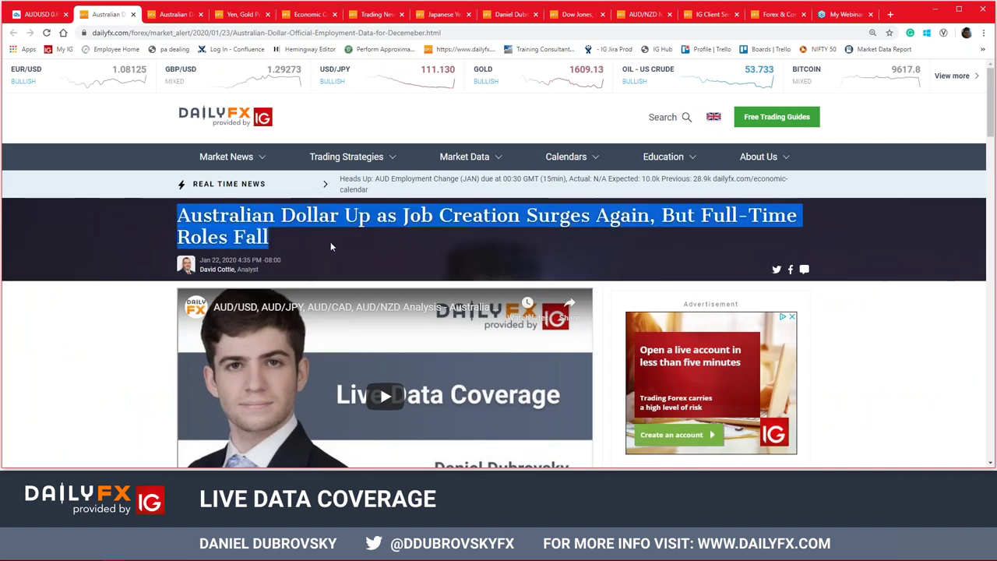
click(181, 16)
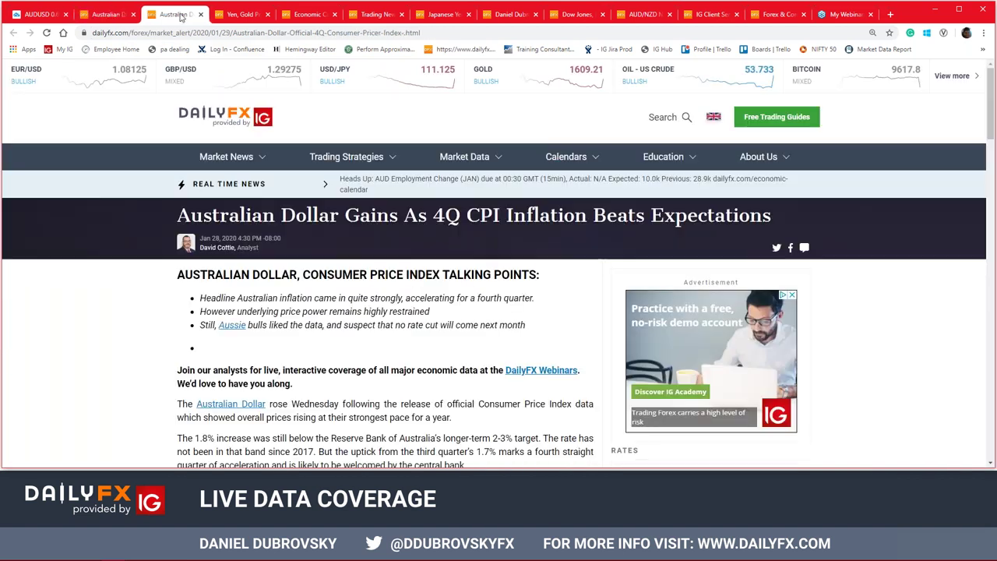
drag(176, 215, 652, 217)
drag(732, 218, 798, 216)
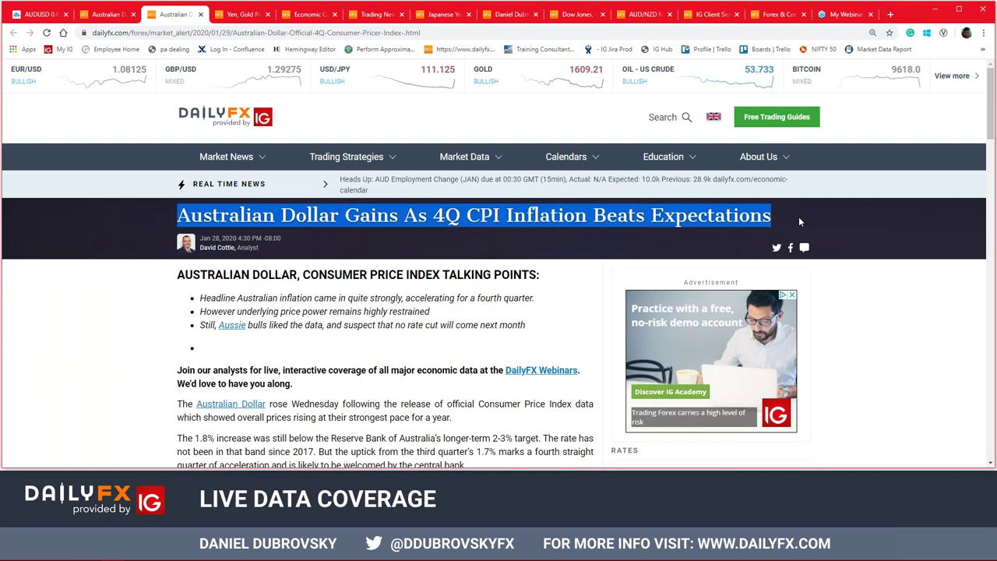
click(27, 17)
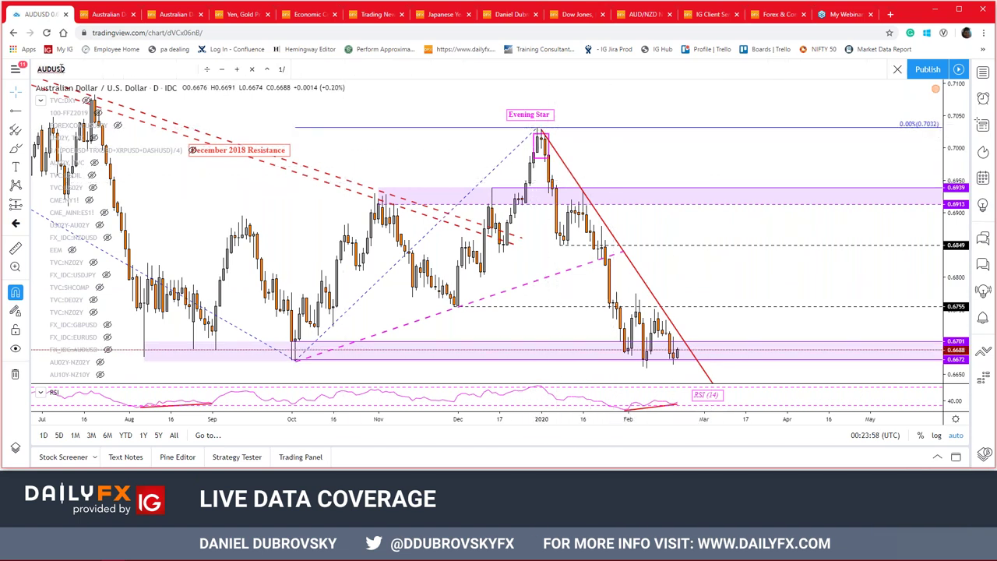
- Switch the chart to AUDJPY, the Australian Dollar / Japanese Yen daily chart
click(58, 68)
text(AUDJPY)
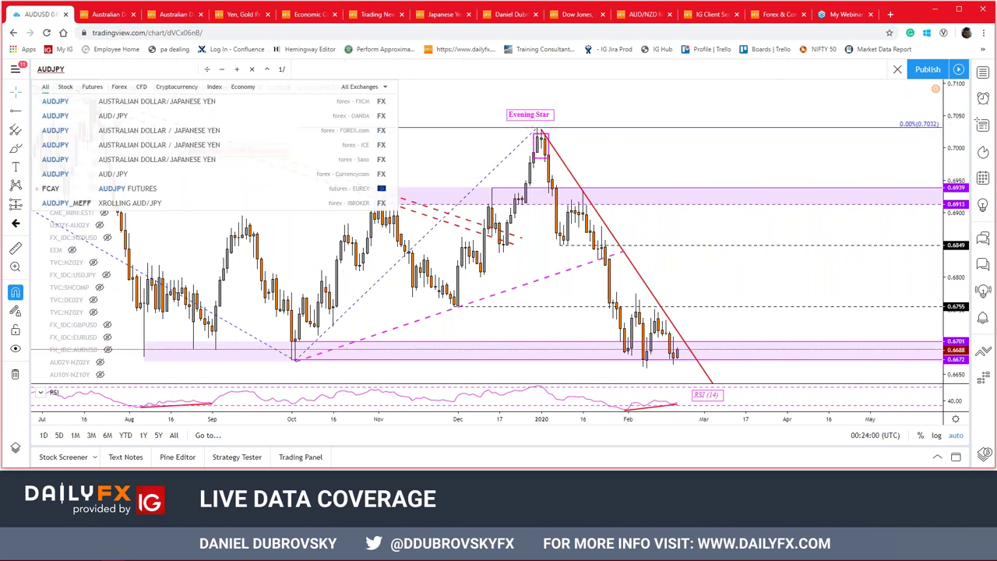
click(310, 141)
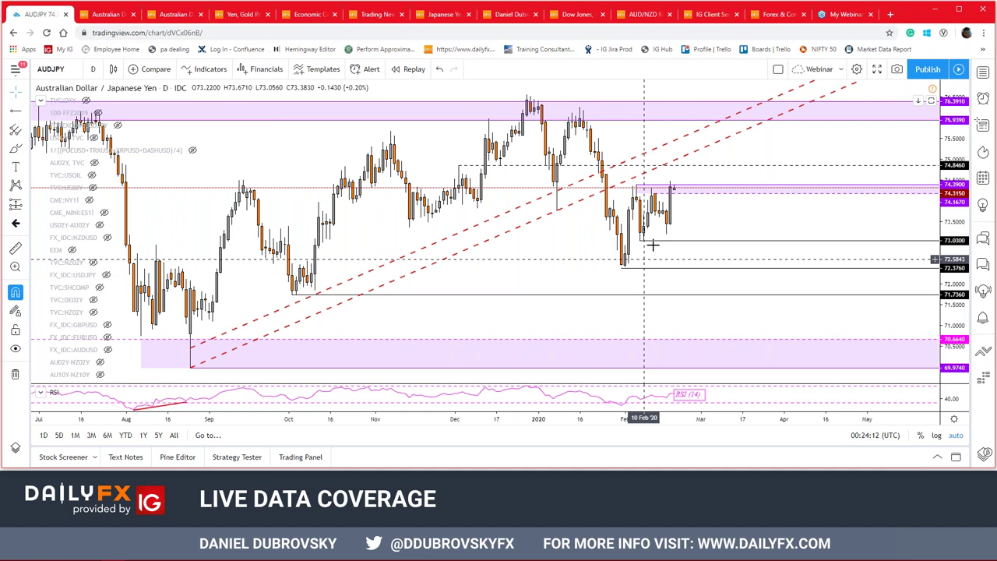
click(70, 66)
- Switch the chart to the AUDNZD daily pair
text(AUDNZD)
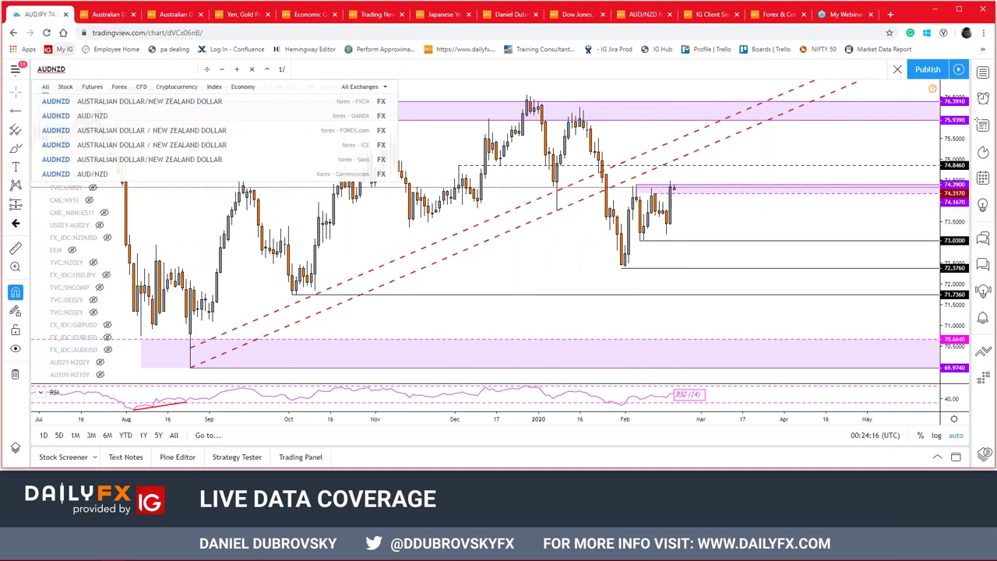
click(371, 151)
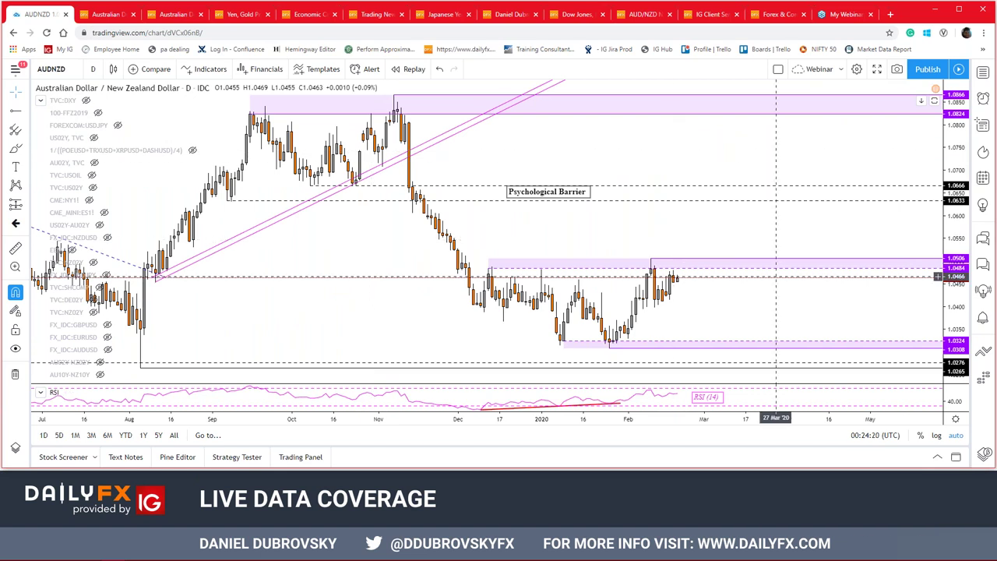
scroll(775, 276, up, 1)
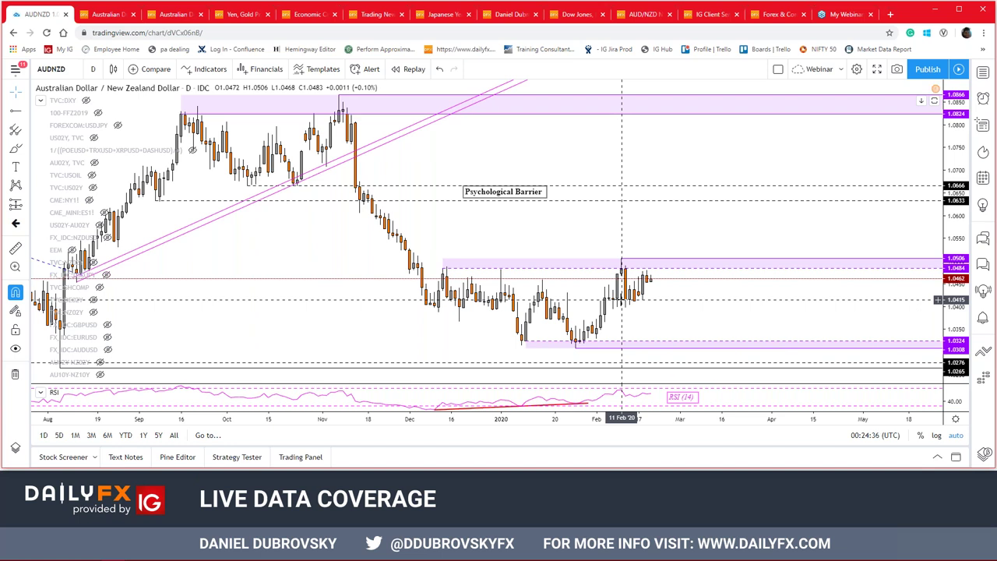
scroll(312, 217, down, 2)
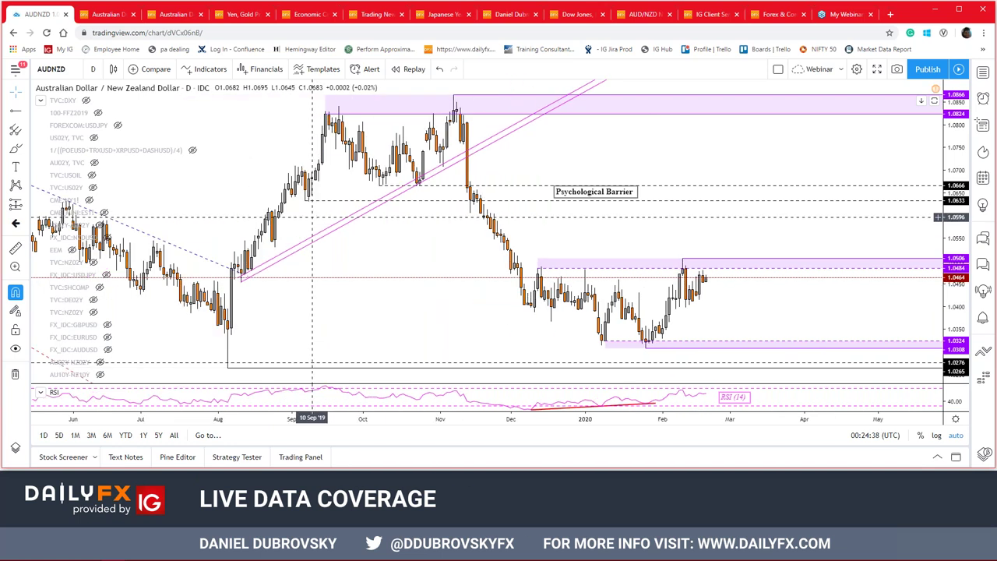
scroll(183, 334, down, 1)
scroll(168, 335, up, 1)
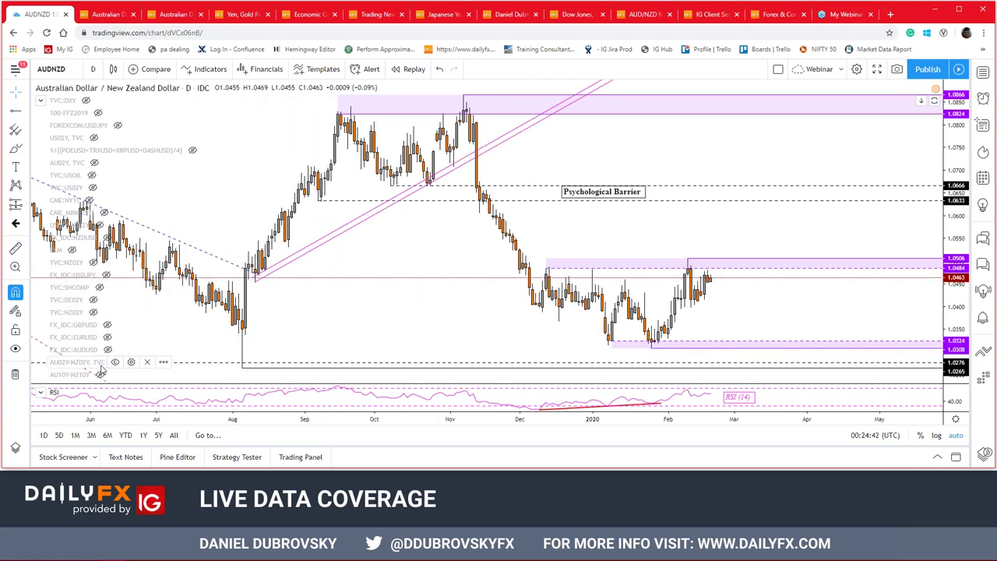
- Briefly show the AU02Y-NZ02Y and AU10Y-NZ10Y yield spread overlays, then hide both, dismissing the ad
click(114, 363)
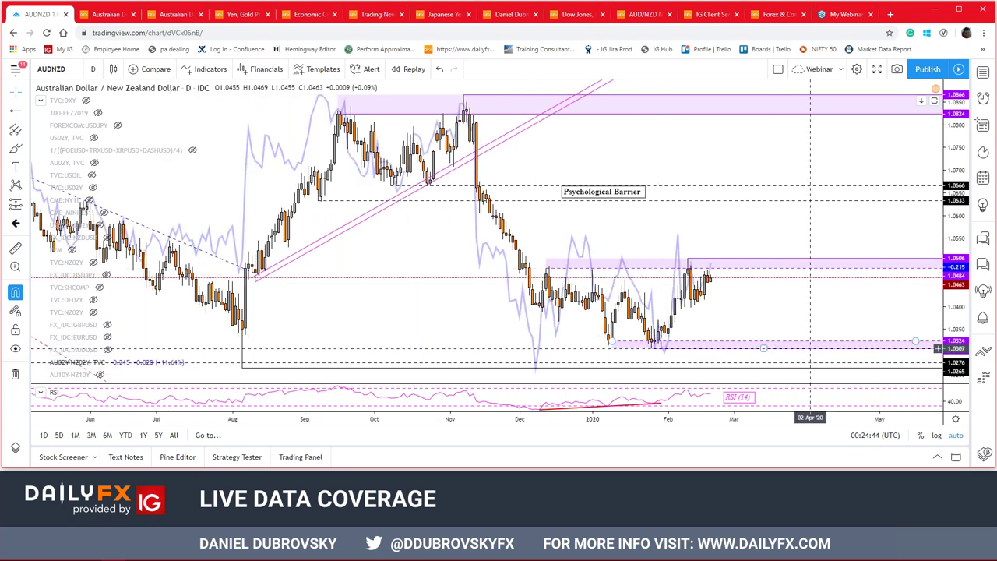
scroll(810, 194, up, 1)
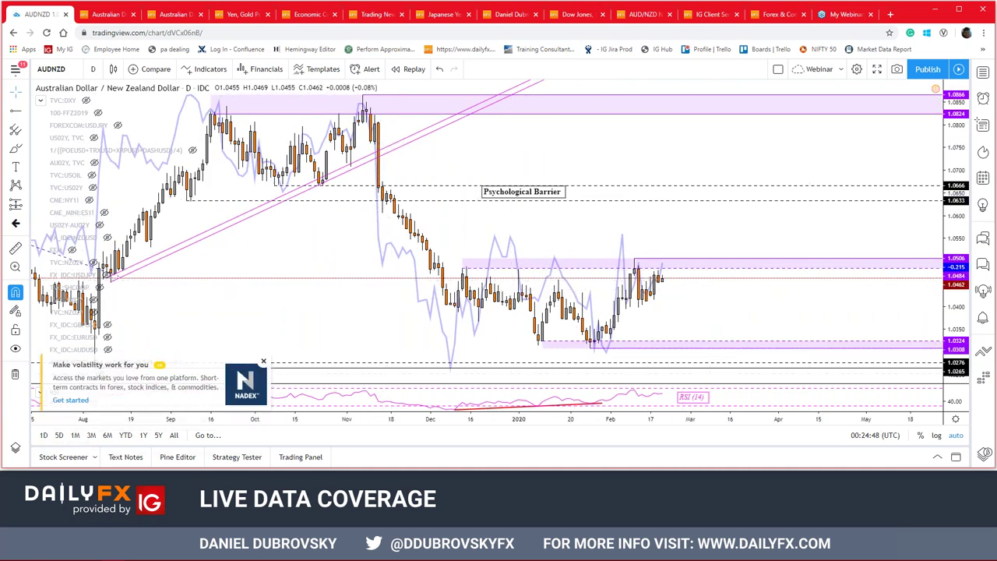
click(264, 361)
click(114, 362)
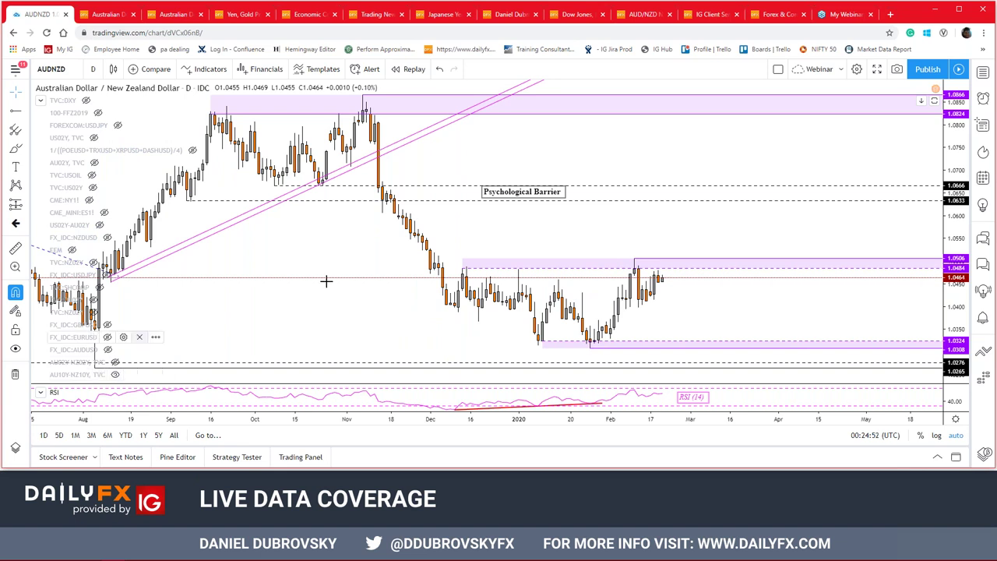
click(115, 375)
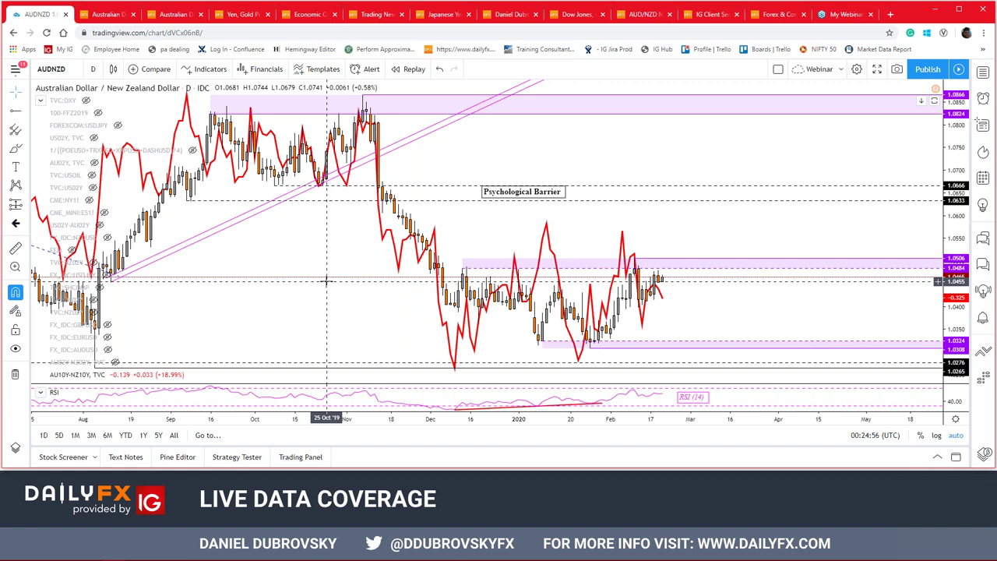
click(114, 375)
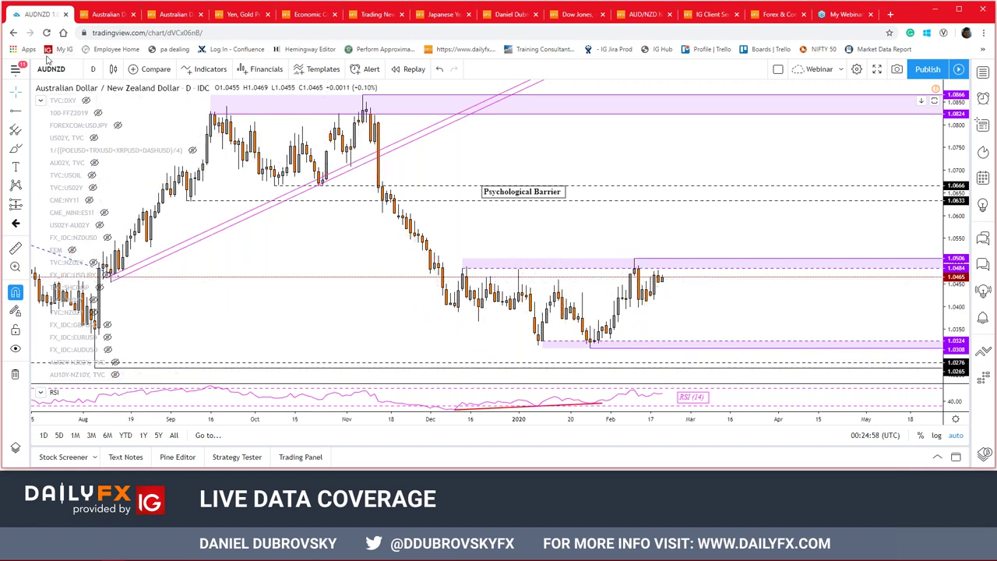
click(51, 69)
- Load the AUDUSD daily chart and adjust its visible time range
text(AUDUSD)
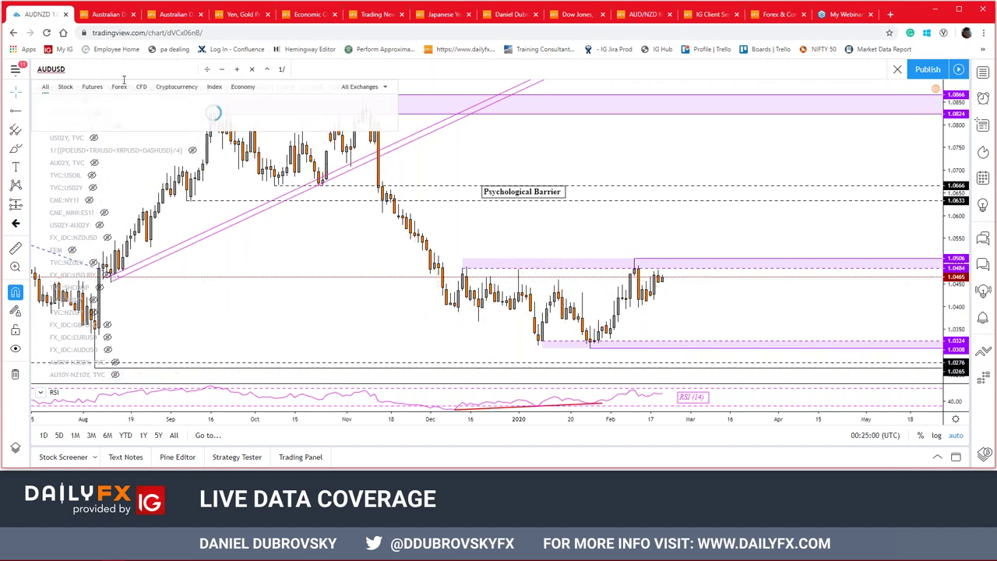
key(Return)
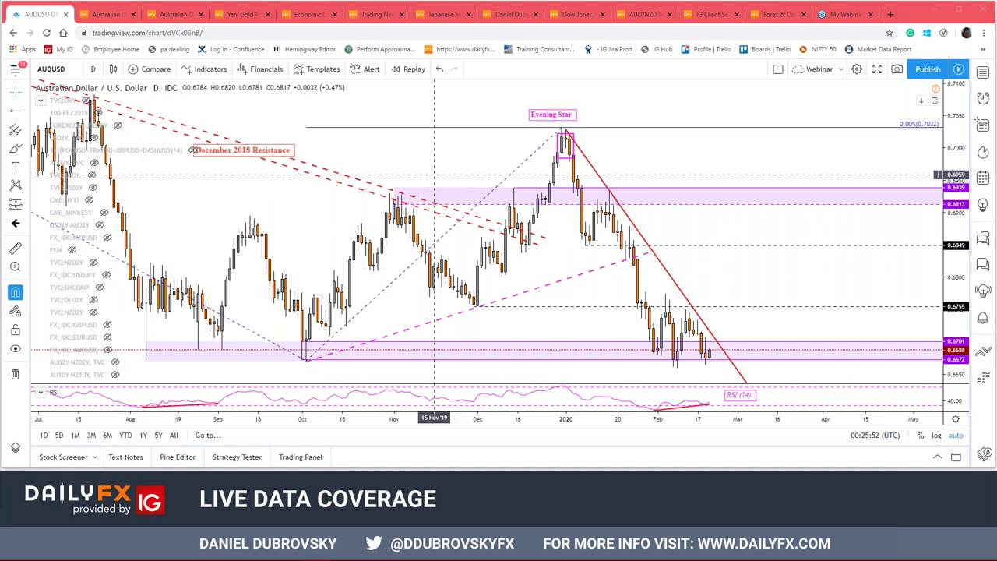
scroll(590, 284, up, 2)
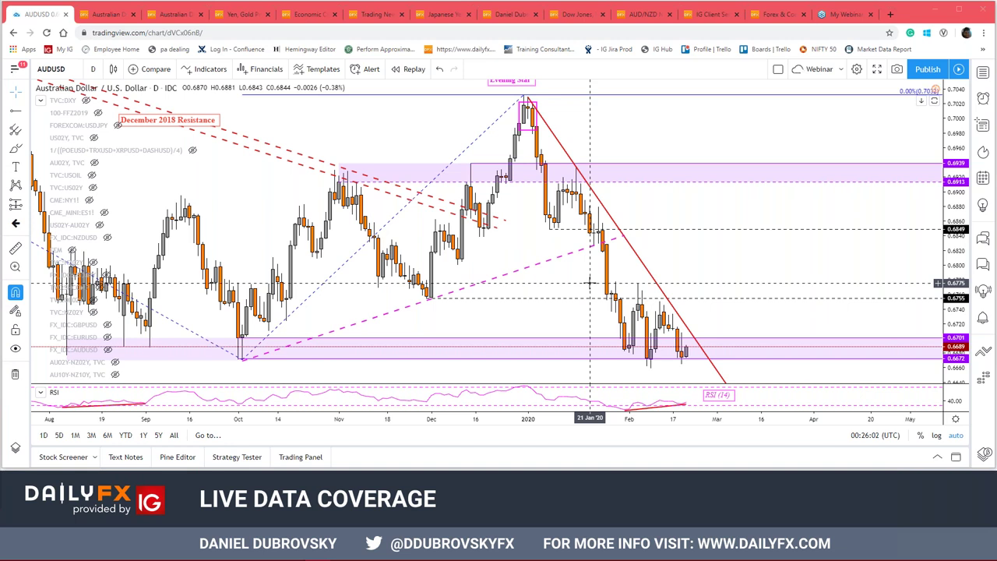
scroll(602, 255, up, 1)
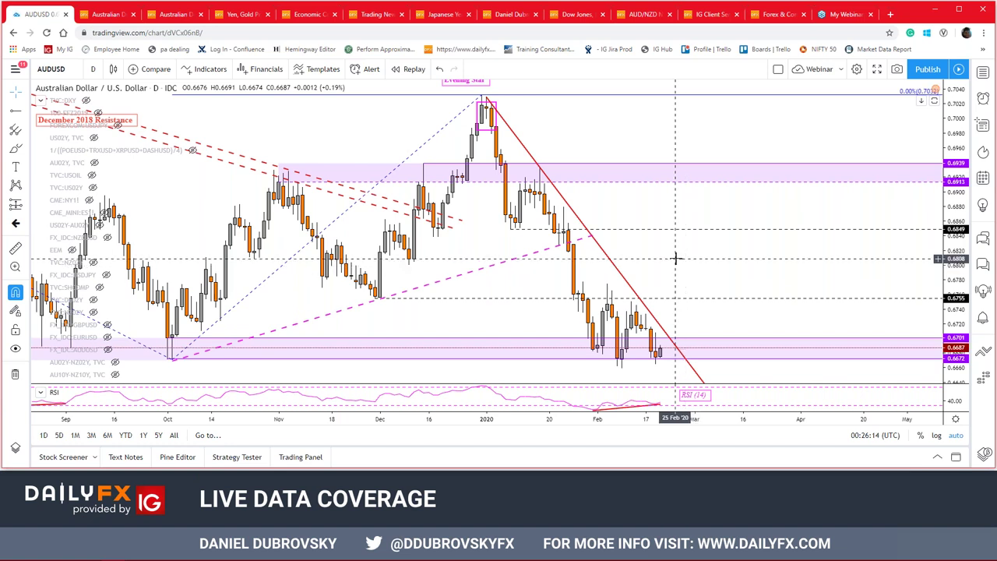
scroll(675, 258, down, 4)
scroll(675, 258, down, 1)
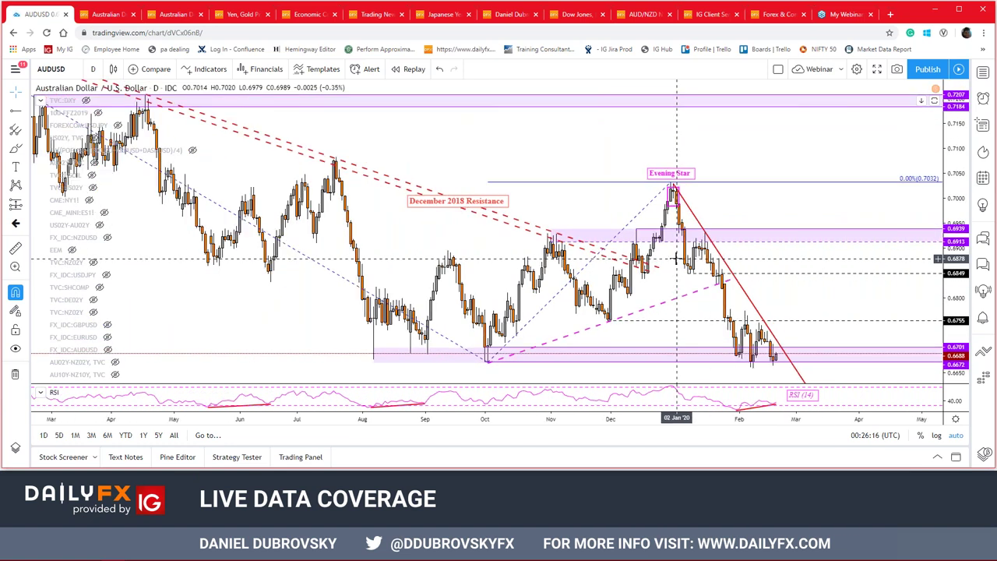
- Show the EEM and ES1 futures overlays on the AUDUSD chart
scroll(675, 258, up, 2)
scroll(790, 286, up, 2)
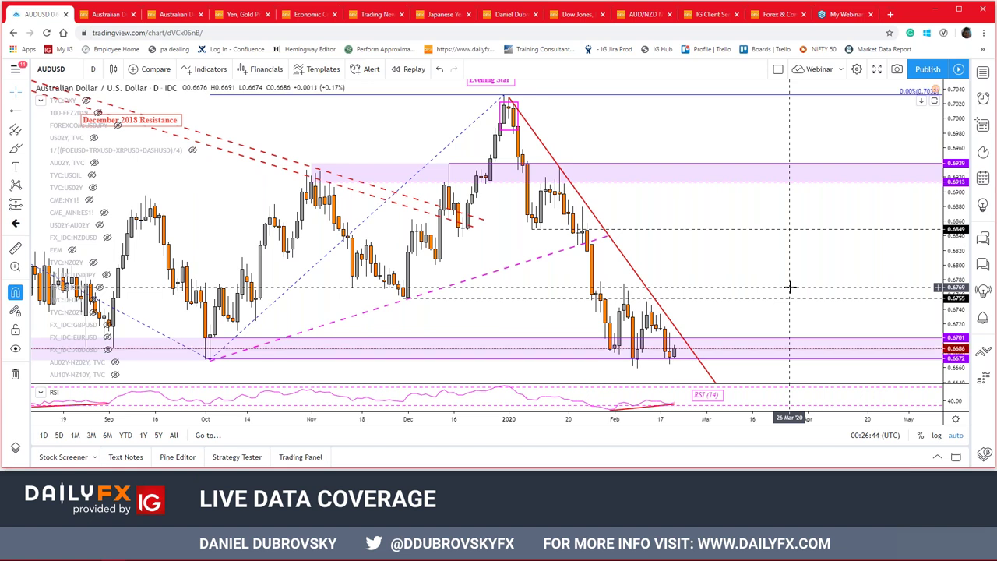
scroll(675, 274, up, 1)
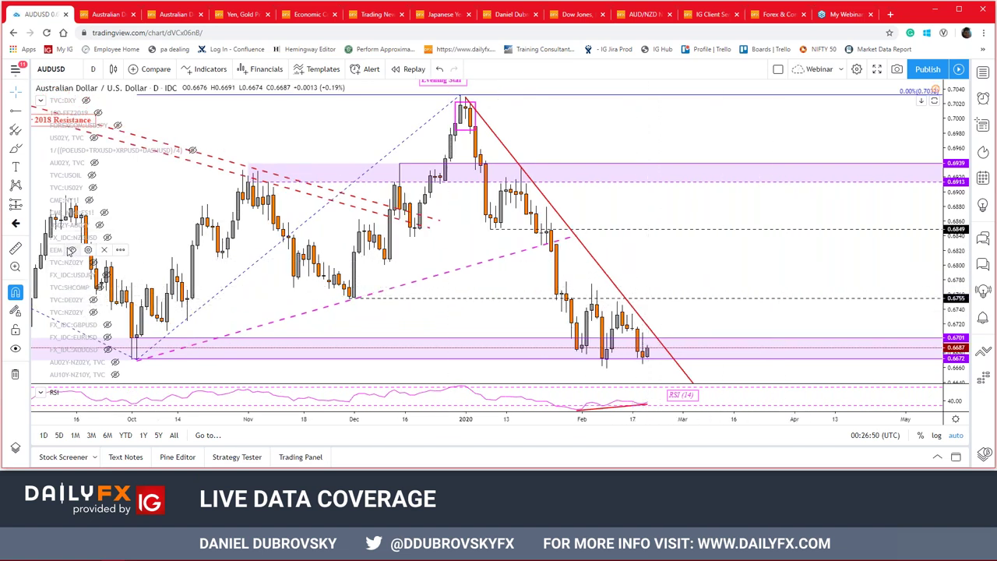
click(70, 250)
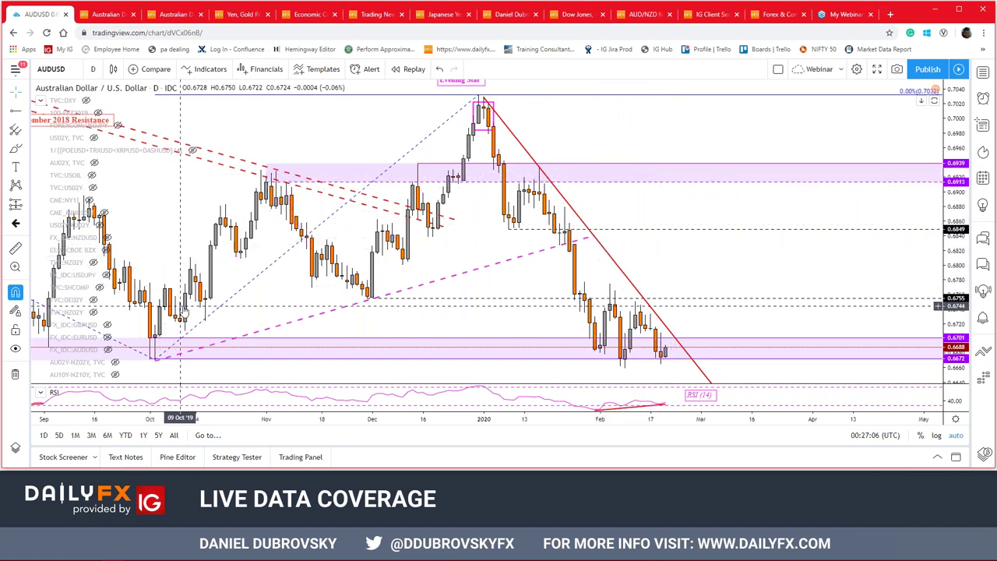
scroll(167, 257, down, 2)
click(104, 212)
scroll(699, 287, up, 2)
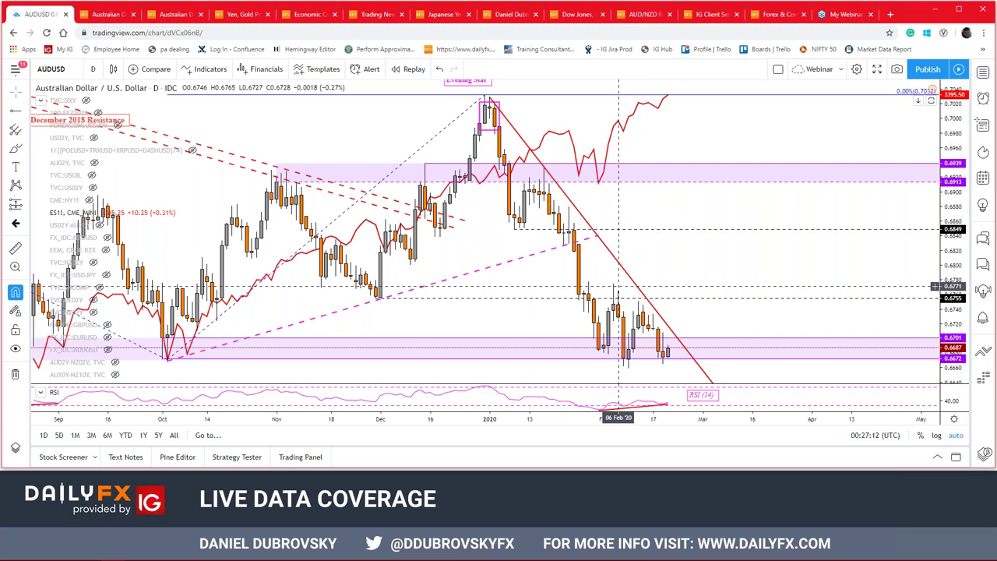
click(59, 74)
- Review the AUDJPY chart, then switch to the AUDCAD daily chart
text(AUDJPY)
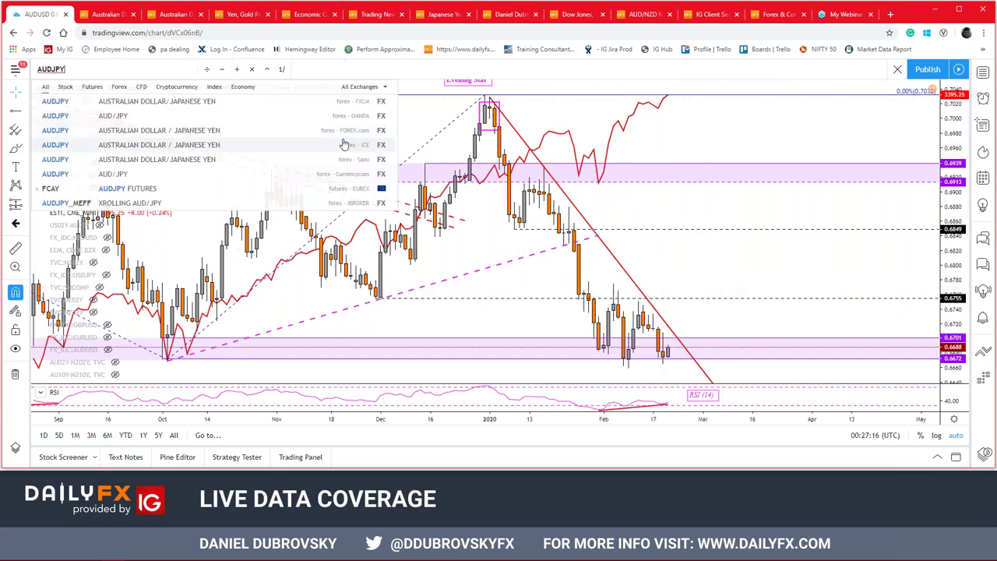
key(Return)
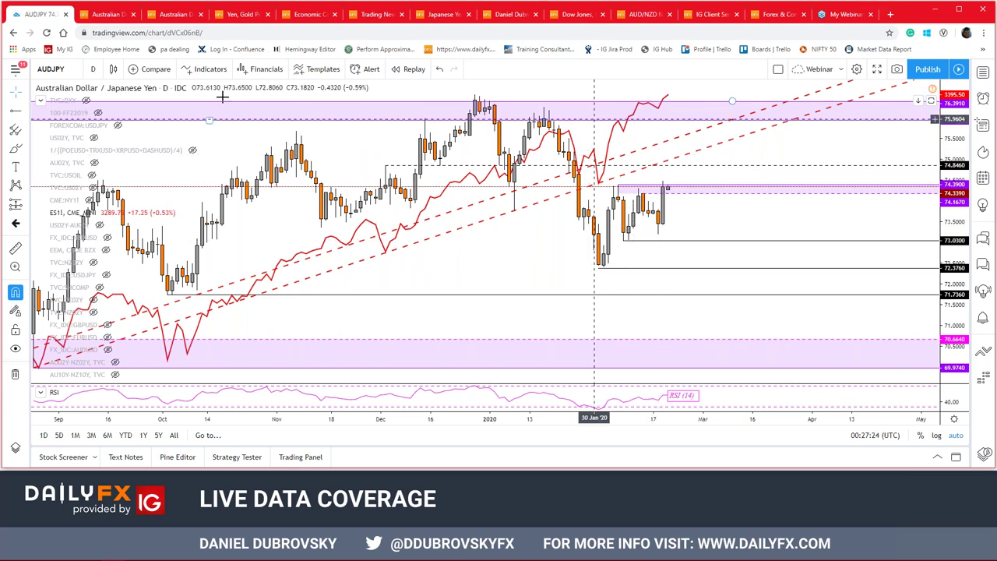
click(47, 63)
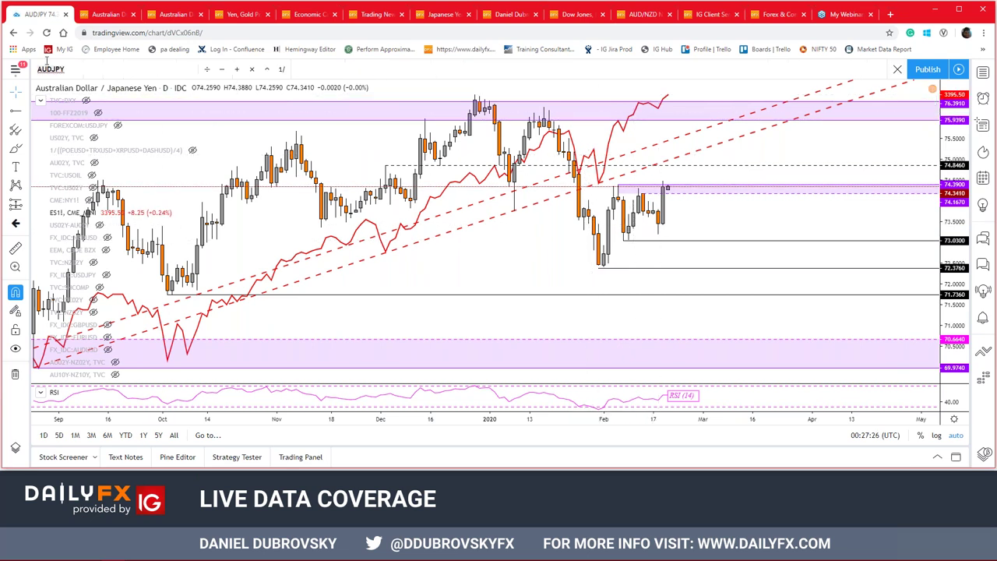
text(AUDCAD)
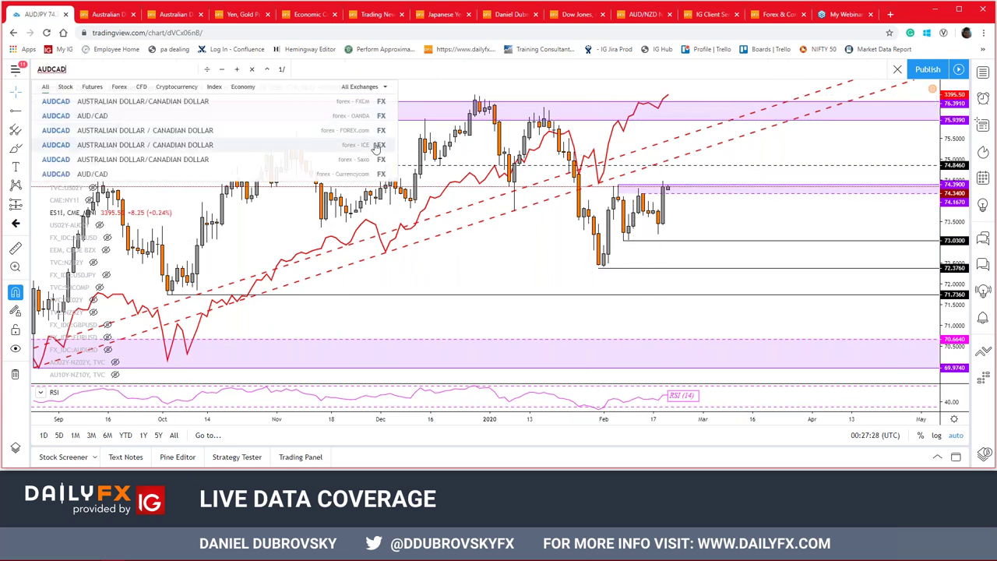
click(377, 146)
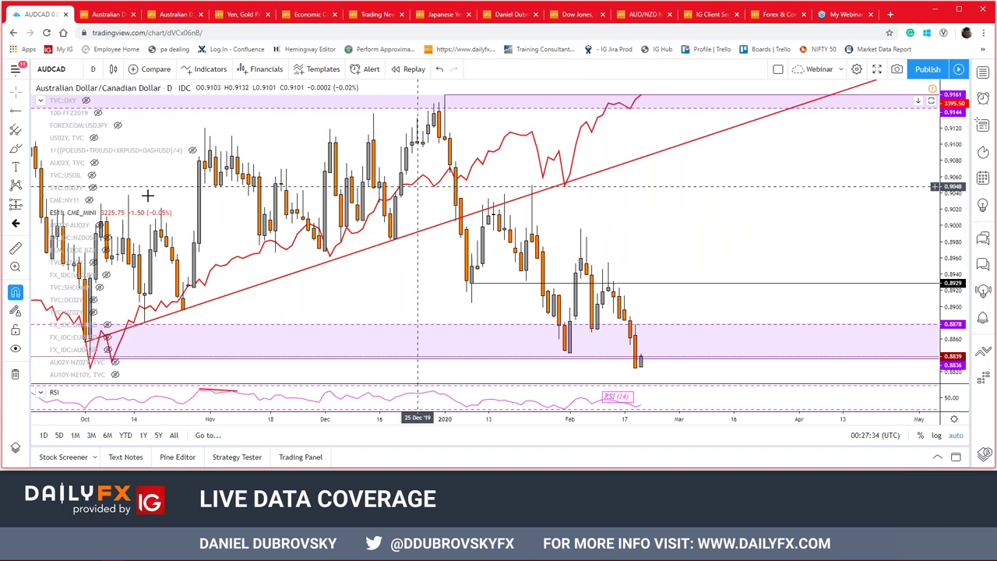
- Hide the ES1 overlay and re-enter AUDCAD as the symbol
click(106, 212)
click(63, 68)
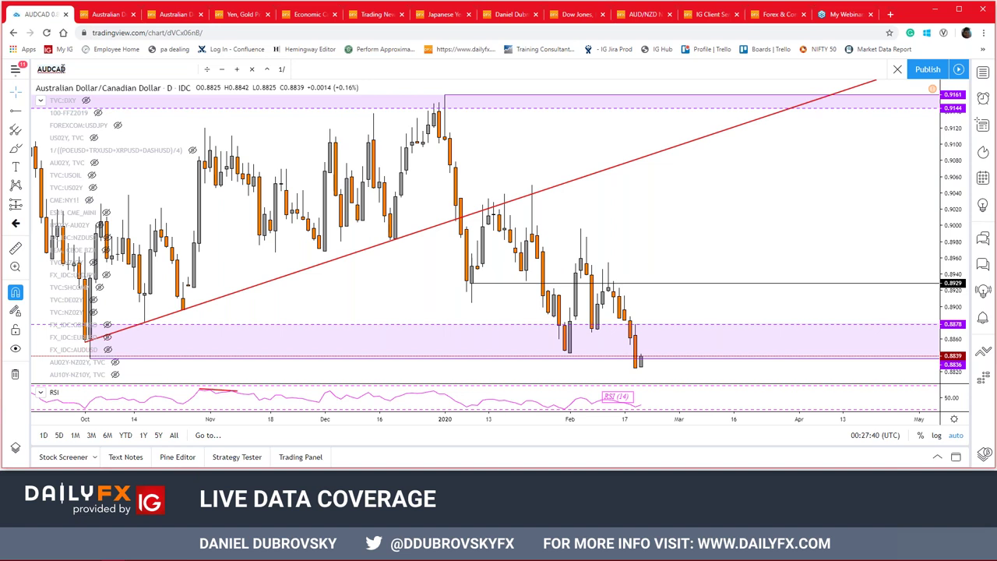
text(Audcad)
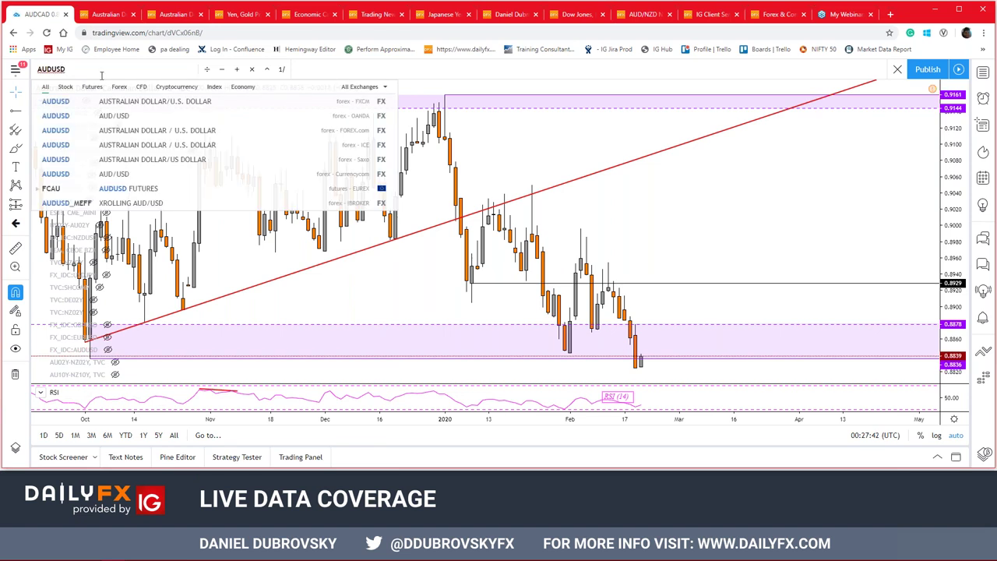
key(Return)
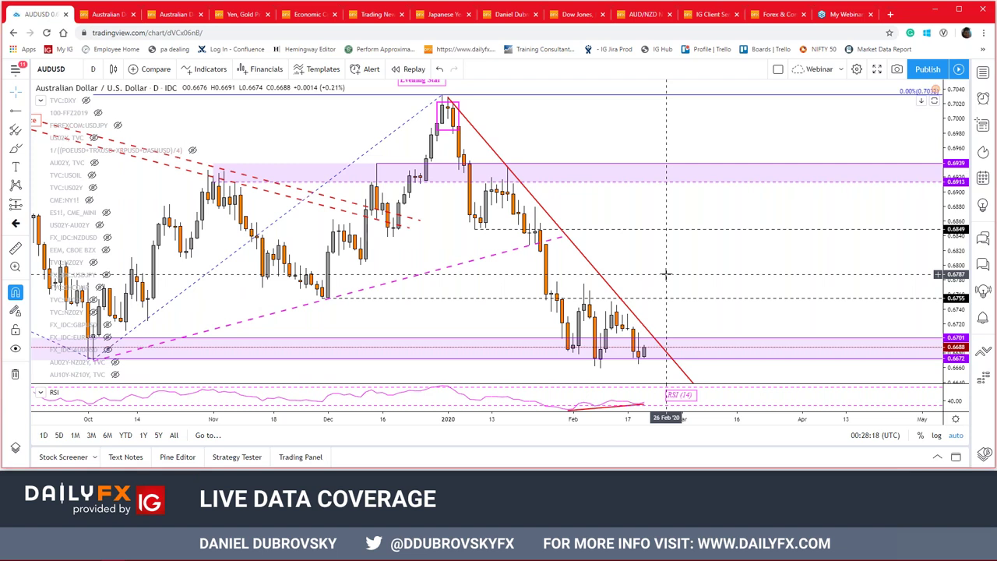
- Zoom out the AUDUSD time axis so the daily chart starts in August
scroll(661, 258, down, 2)
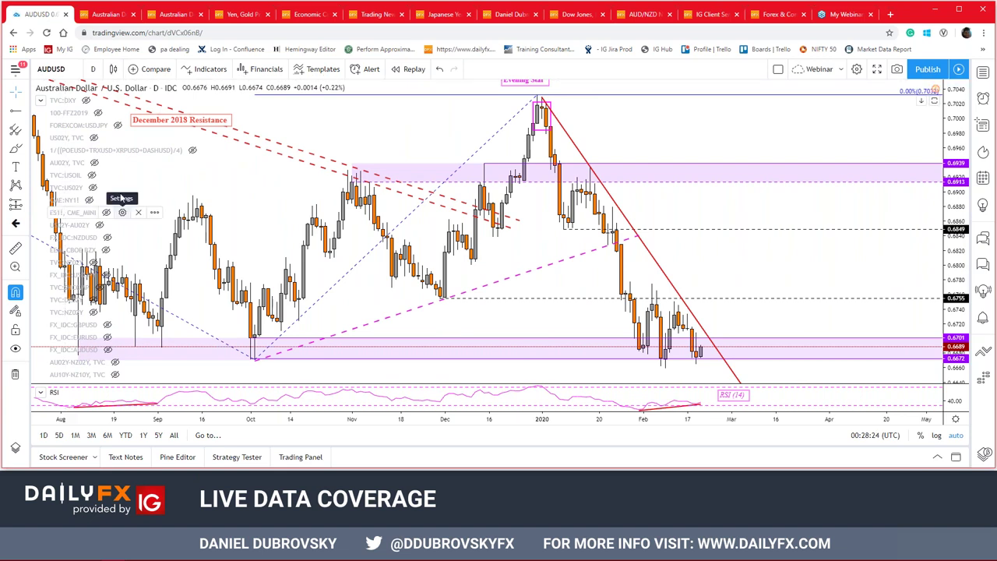
- Make the TVC:DXY dollar index line visible on the AUDUSD chart
click(87, 101)
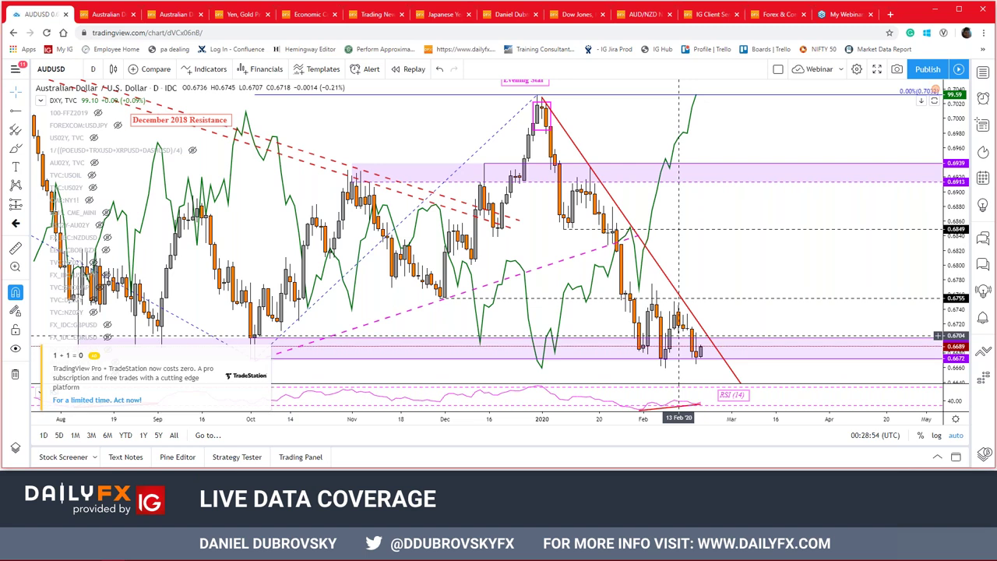
mouse_move(87, 101)
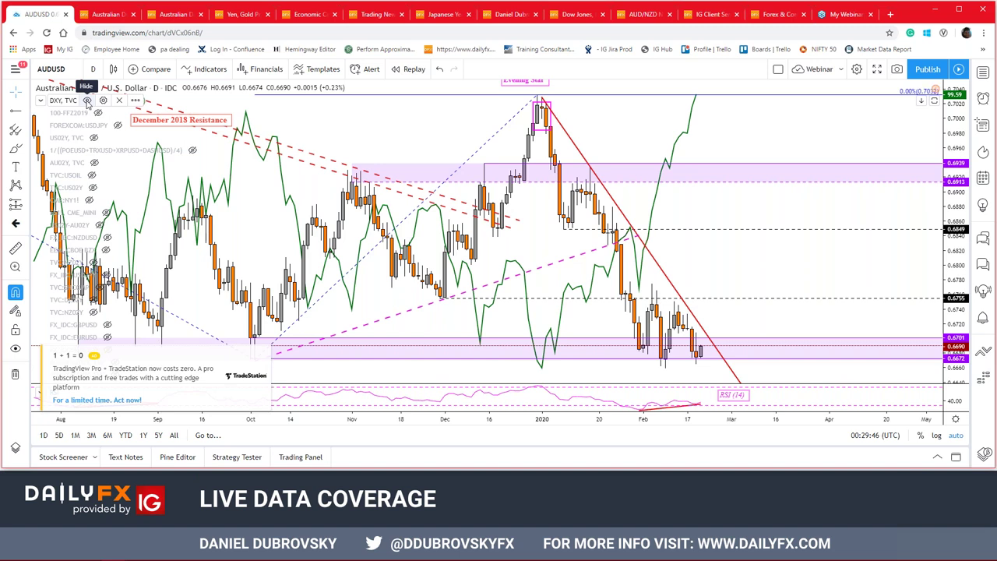
- Switch the AUDUSD chart to 15-minute candles and hide the DXY overlay
scroll(632, 189, up, 2)
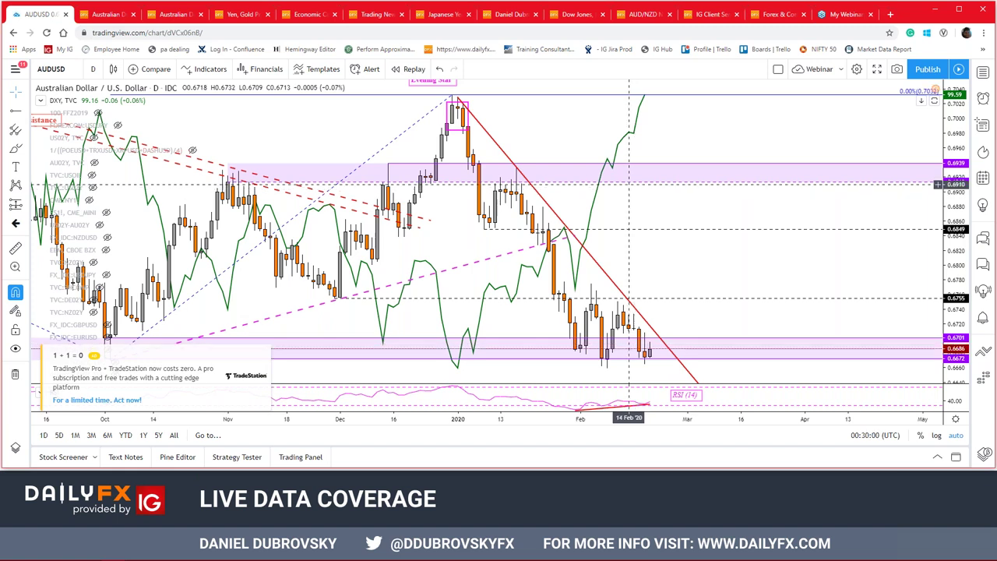
click(92, 70)
text(15)
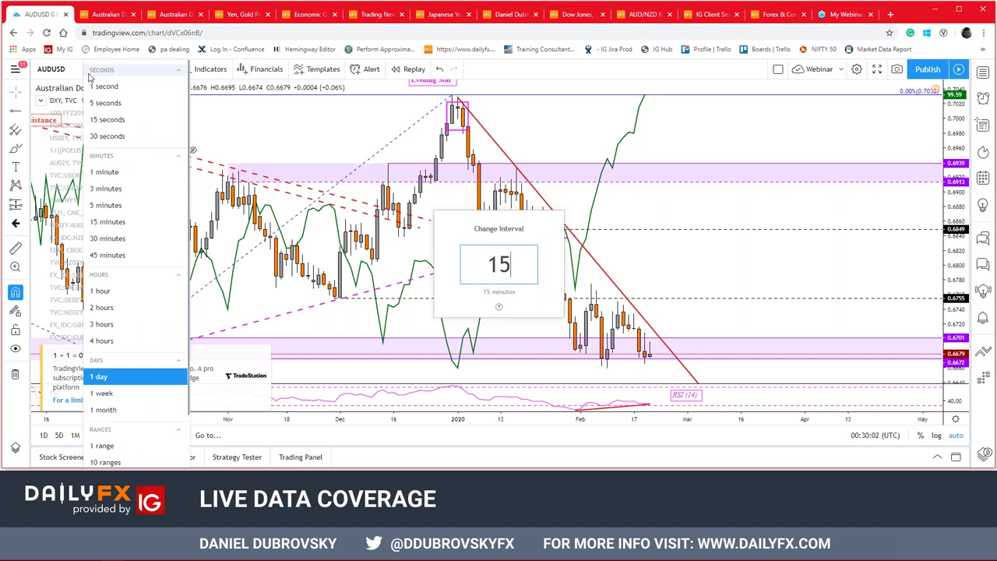
key(Return)
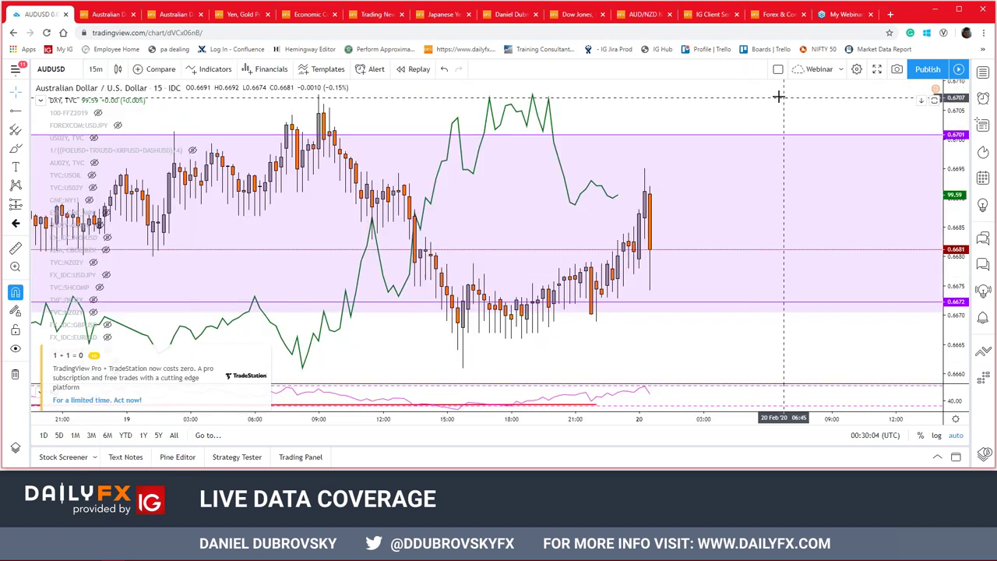
click(86, 101)
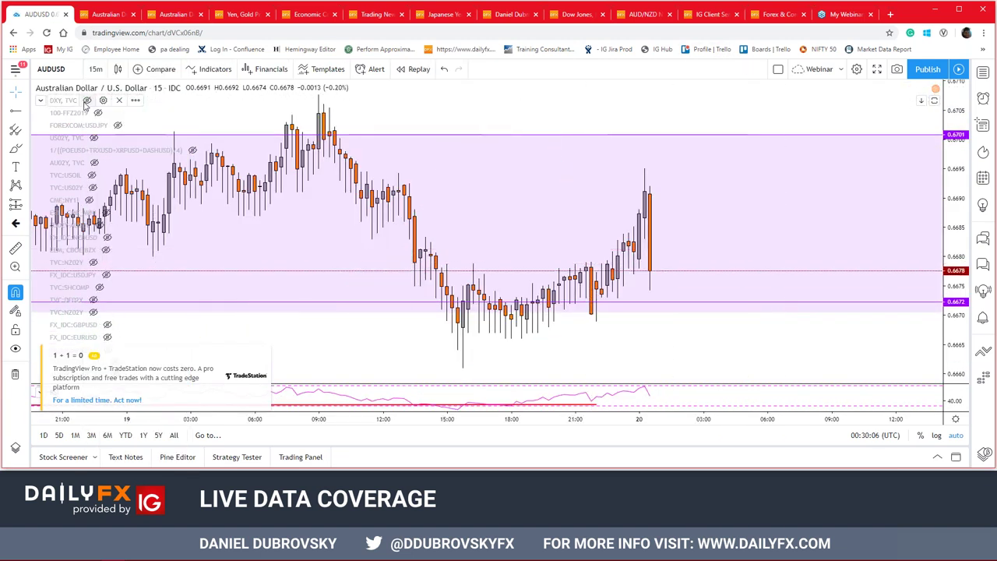
scroll(727, 353, up, 2)
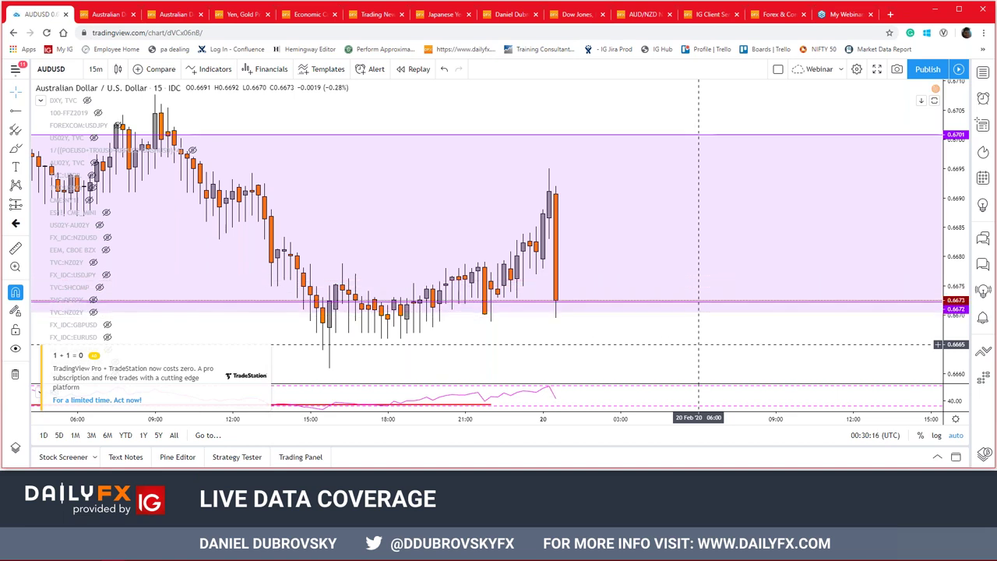
click(313, 14)
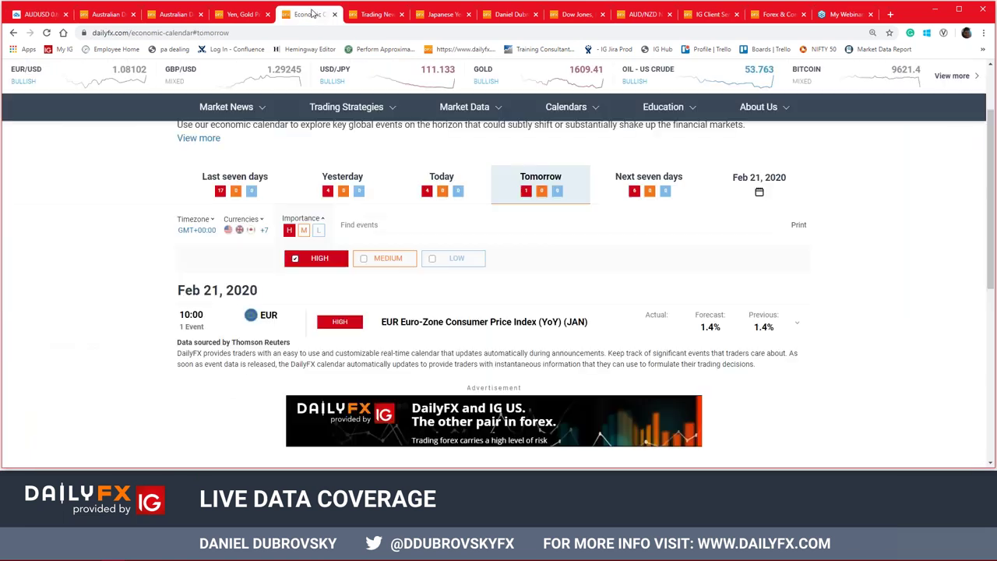
- Add medium and low importance events and show today's Feb 20 calendar entries
click(304, 219)
click(303, 219)
click(385, 258)
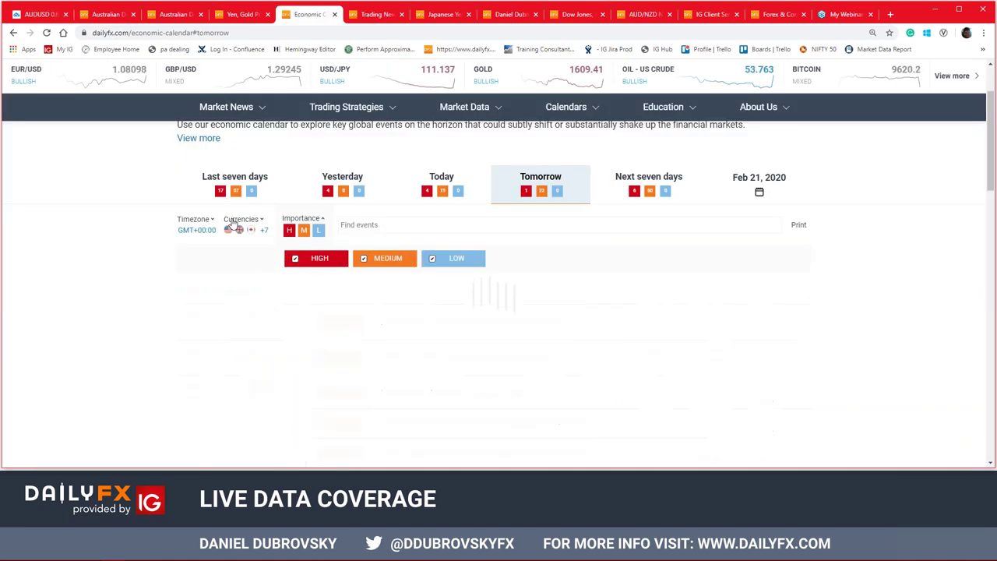
click(436, 187)
scroll(129, 267, down, 4)
scroll(129, 266, up, 3)
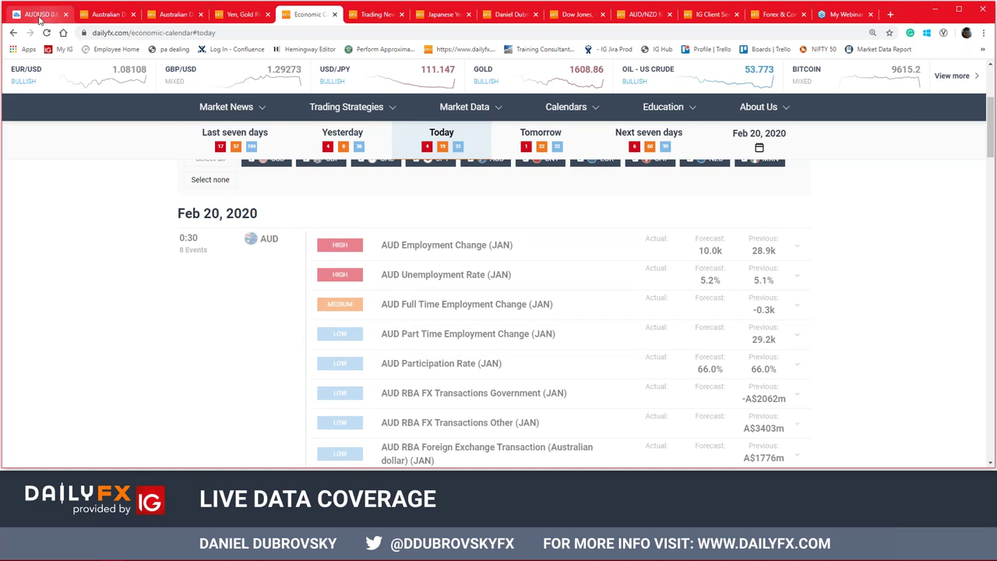
click(39, 18)
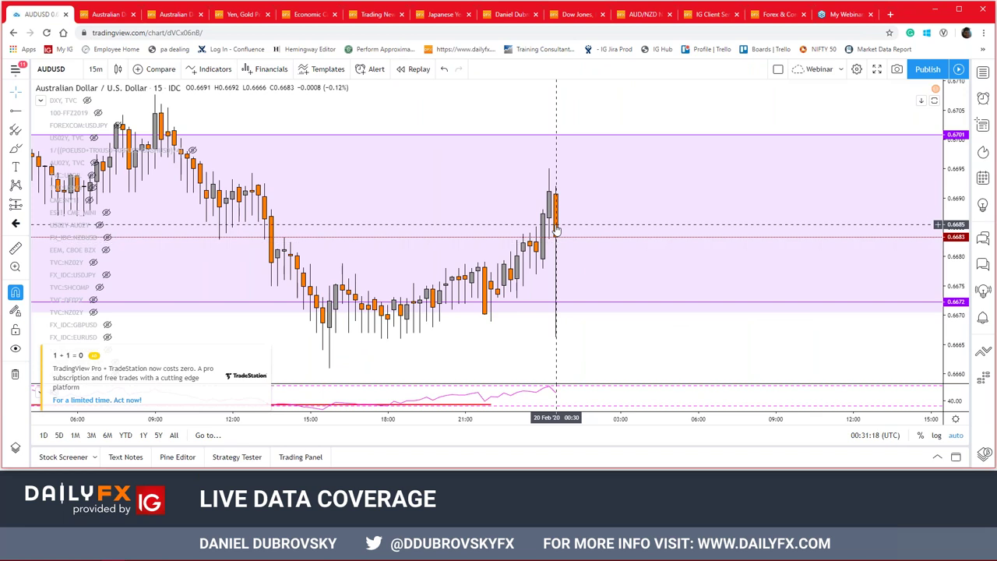
- Set the AUDUSD chart back to the 1D daily timeframe
scroll(561, 230, down, 2)
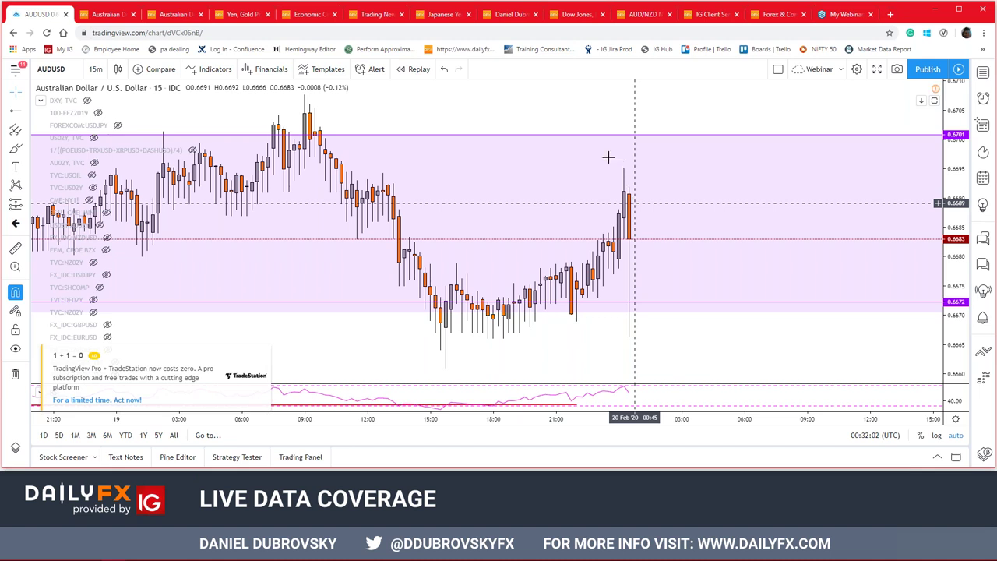
click(95, 69)
text(1D)
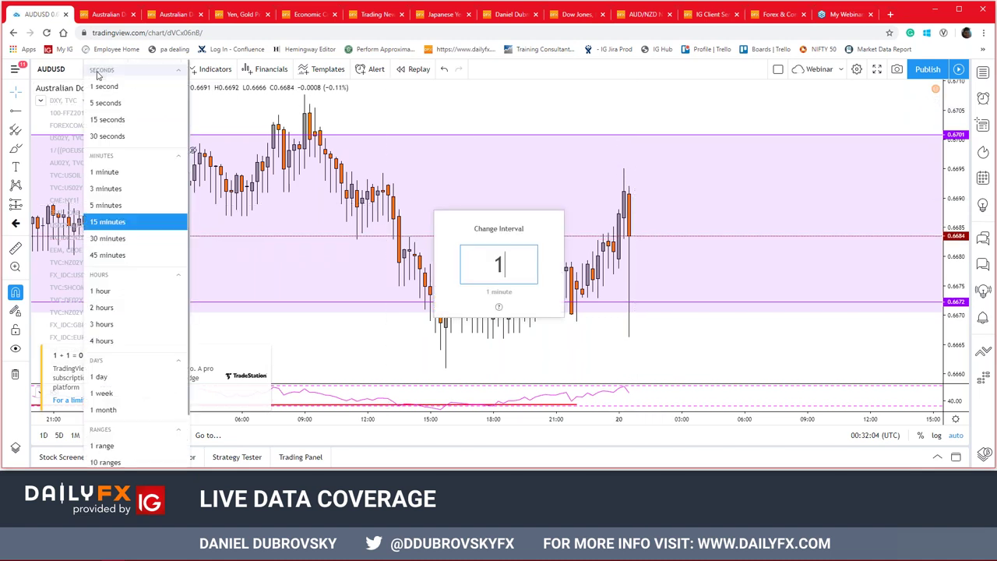
key(Return)
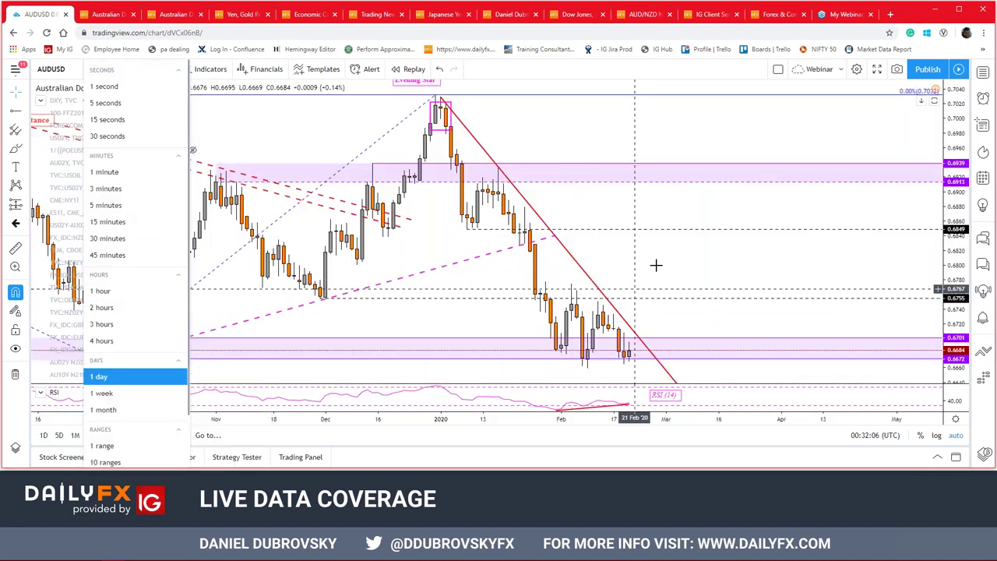
click(697, 265)
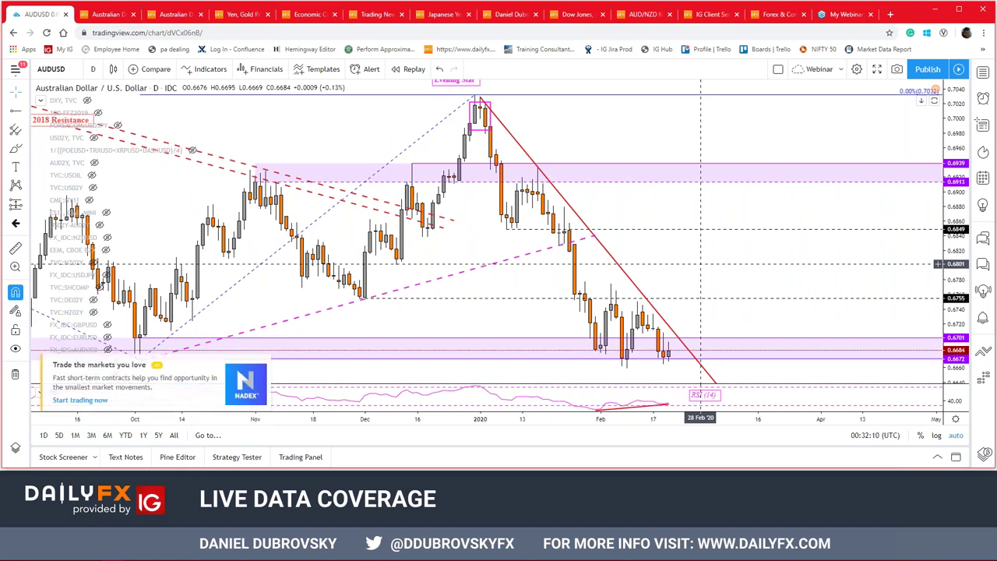
click(120, 15)
click(165, 15)
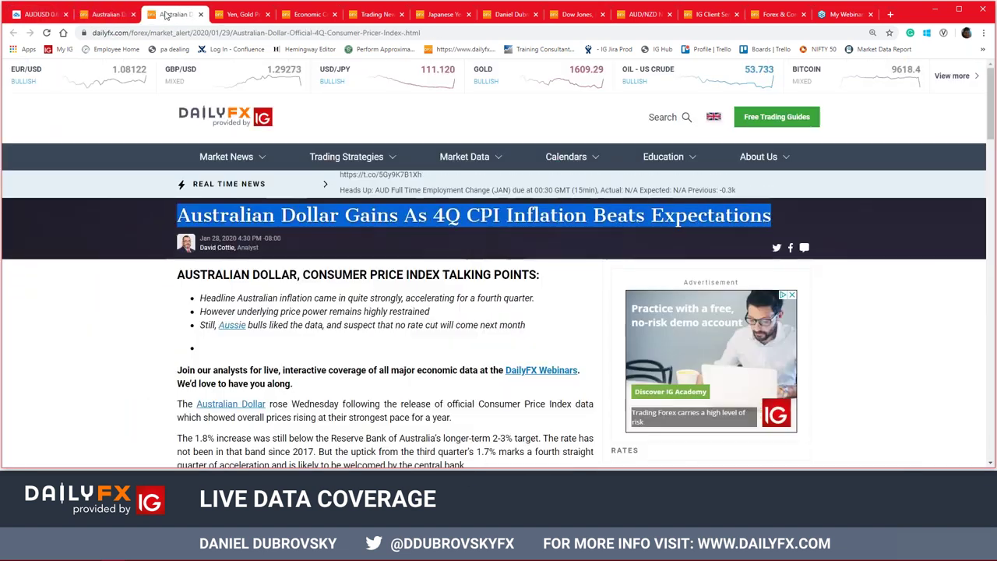
click(39, 14)
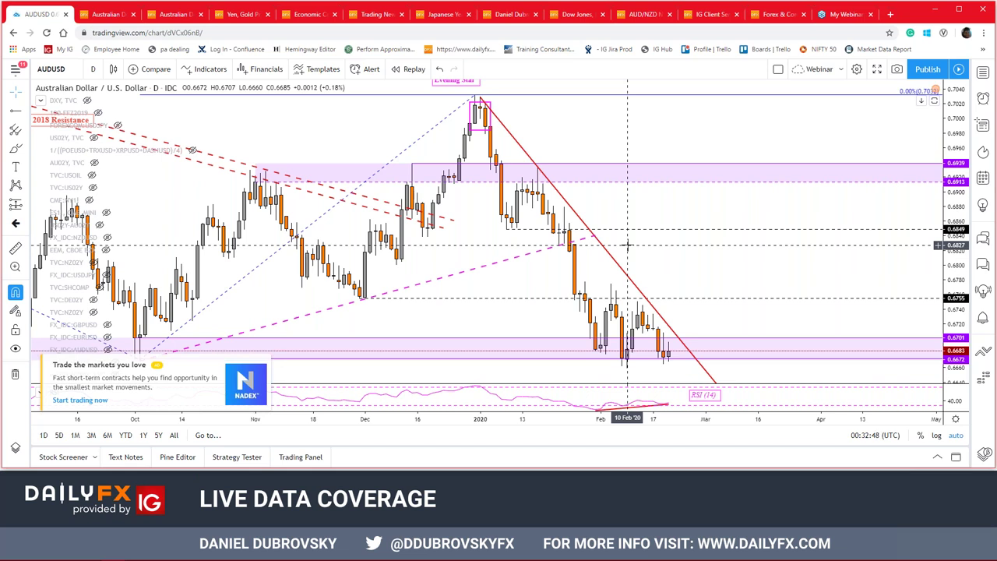
- Filter the economic calendar to AUD events only for the next seven days
click(293, 16)
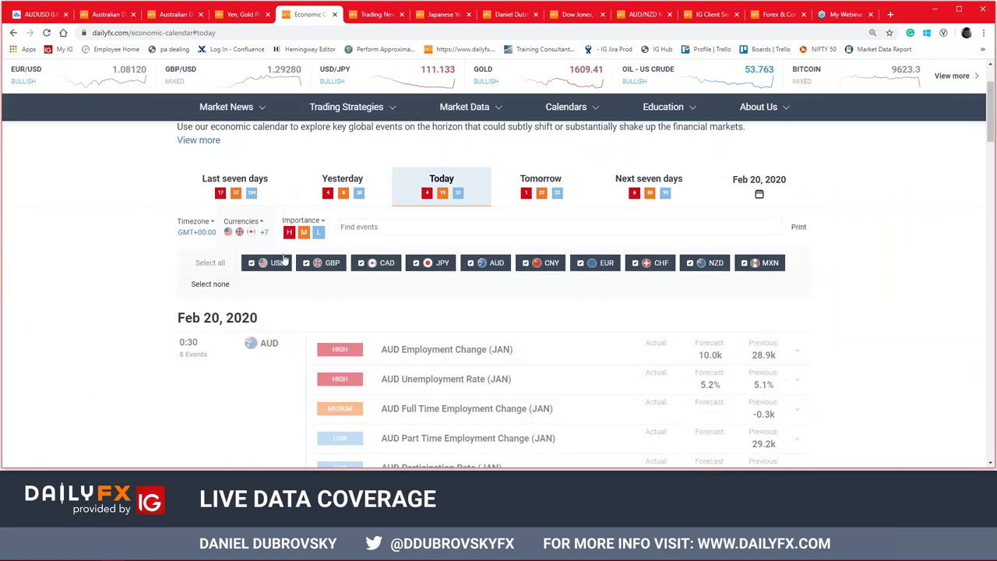
click(220, 283)
click(479, 262)
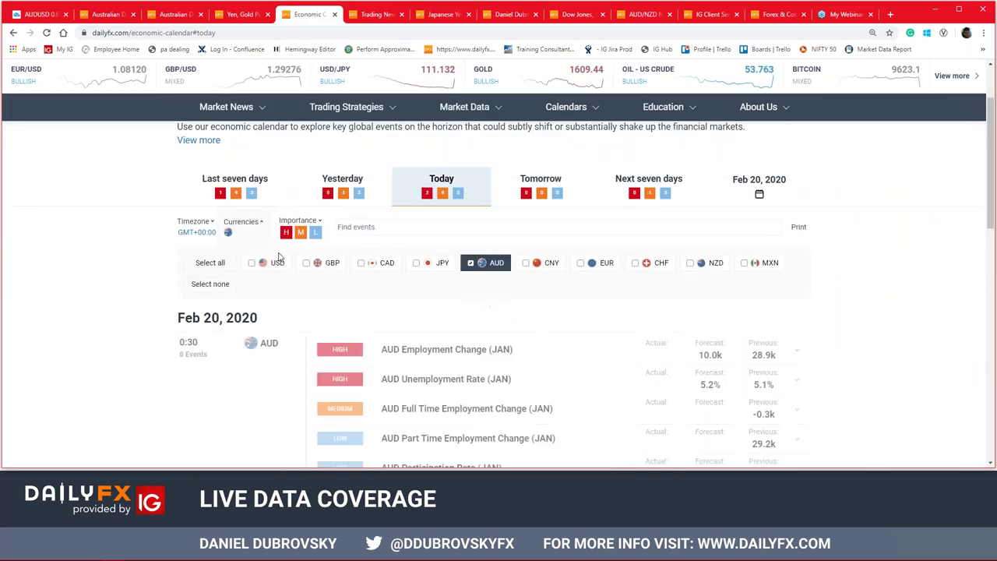
scroll(499, 234, down, 5)
scroll(536, 190, up, 4)
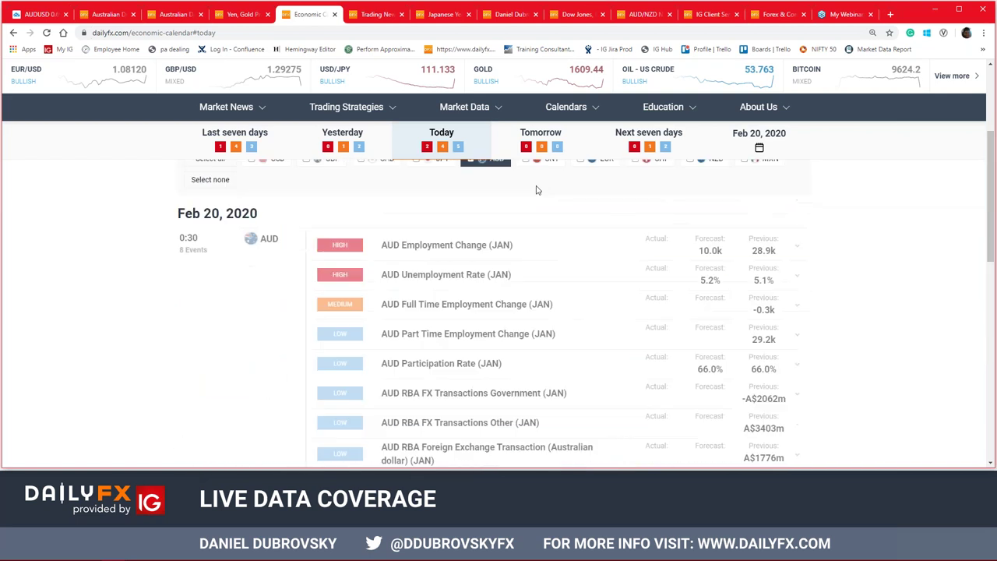
click(633, 134)
scroll(241, 359, down, 2)
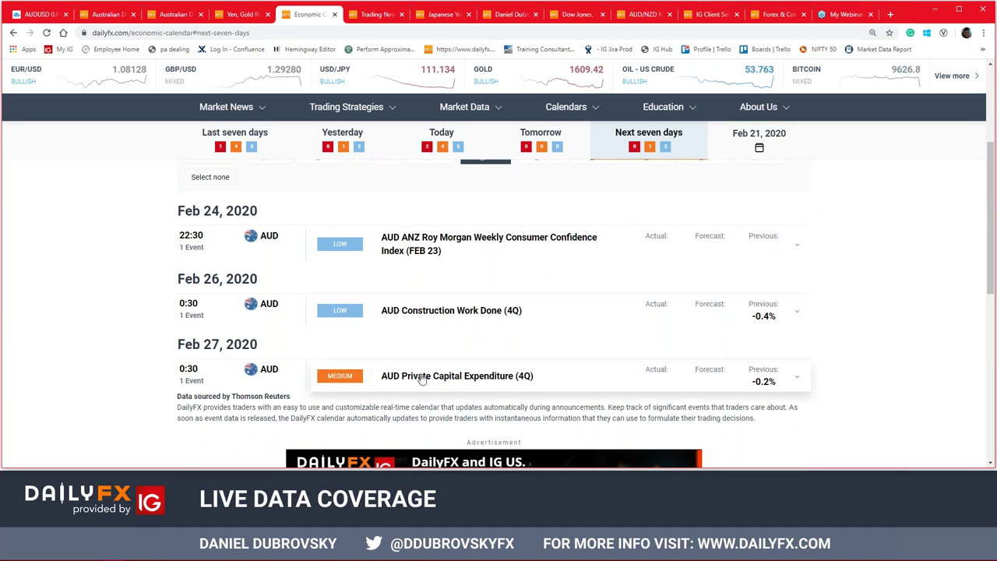
click(33, 17)
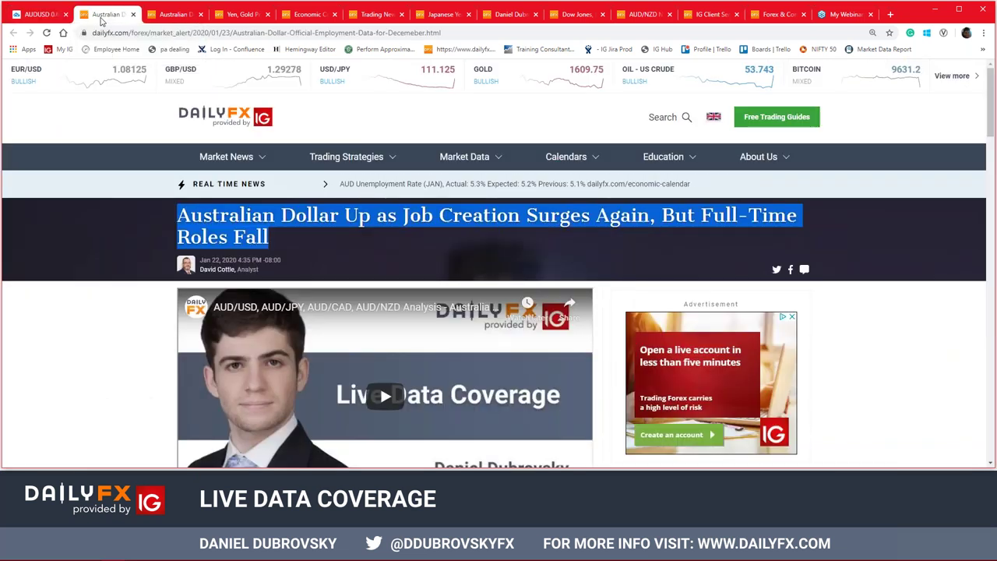
- Go back to the AUDUSD chart and set its interval to 15 minutes
click(52, 18)
click(95, 72)
text(15)
key(Return)
click(616, 102)
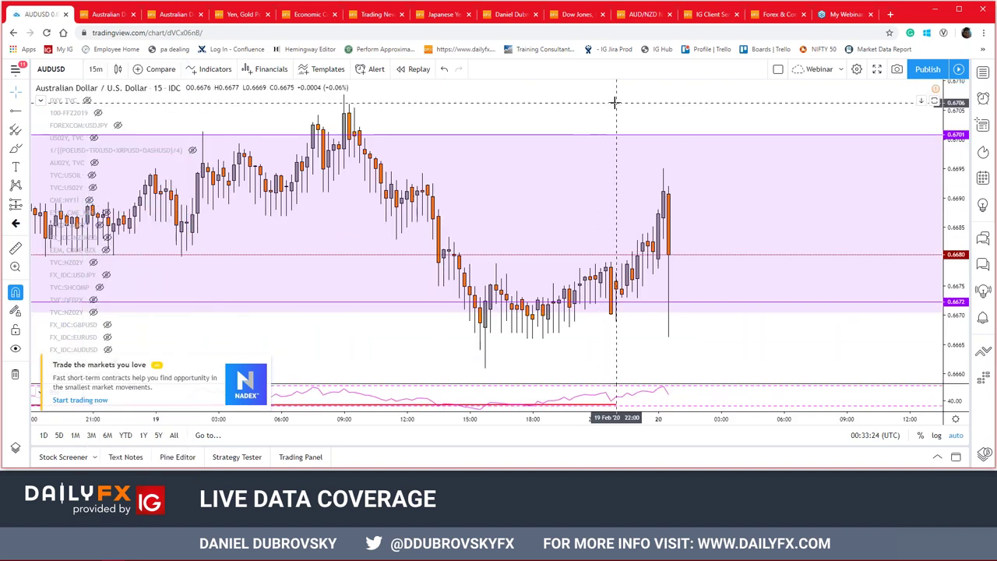
- Dismiss the advertisement and upgrade offer covering the AUD/USD chart
scroll(617, 103, down, 2)
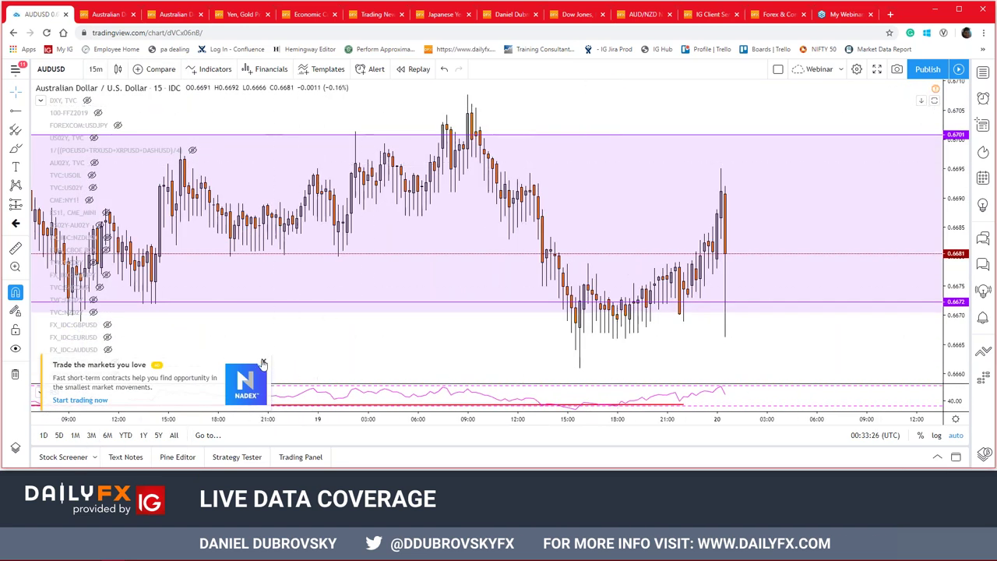
click(264, 365)
click(193, 343)
scroll(179, 312, down, 2)
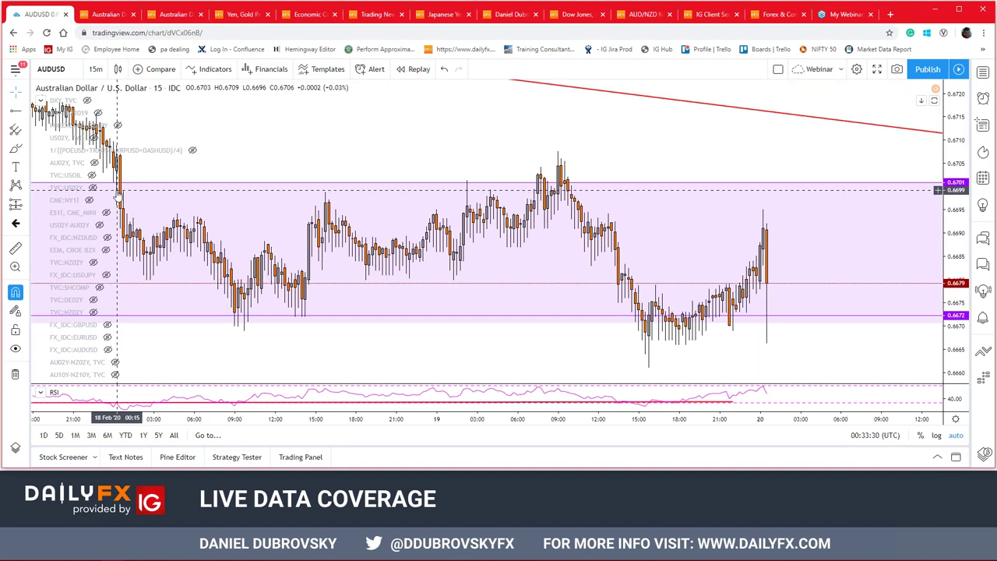
- Show the ES1! futures line, then hide the US02Y and DXY comparison lines
click(106, 212)
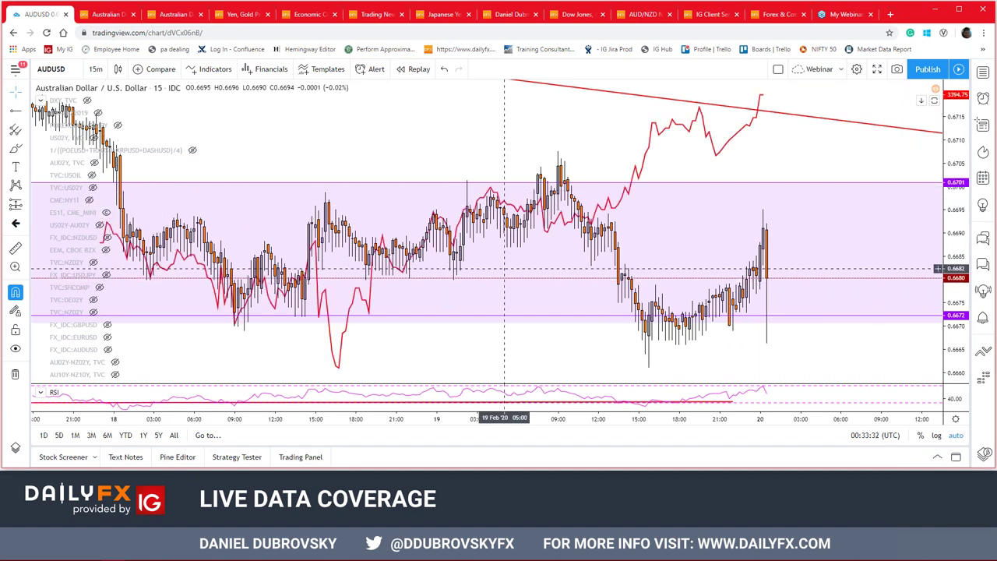
scroll(492, 156, up, 3)
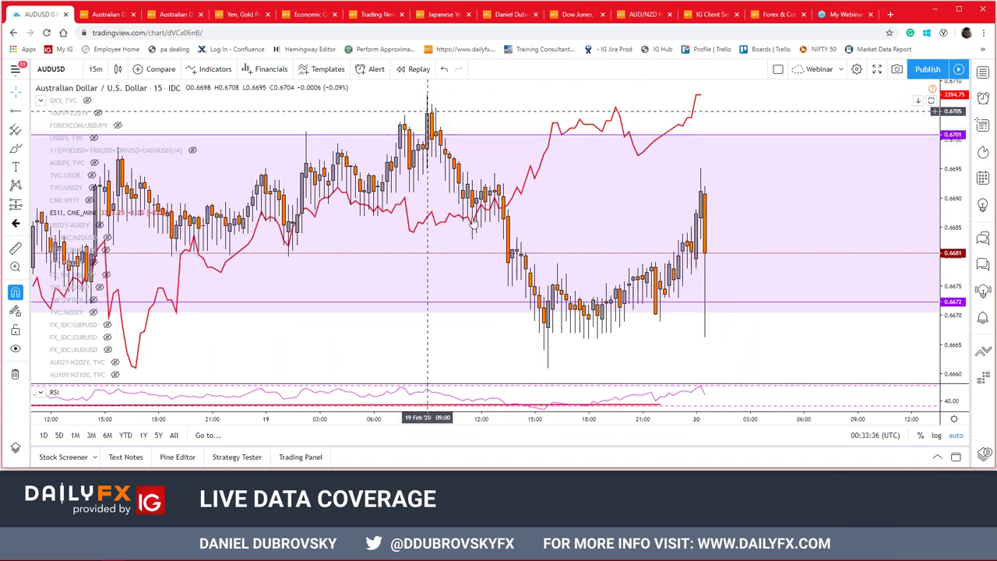
click(86, 100)
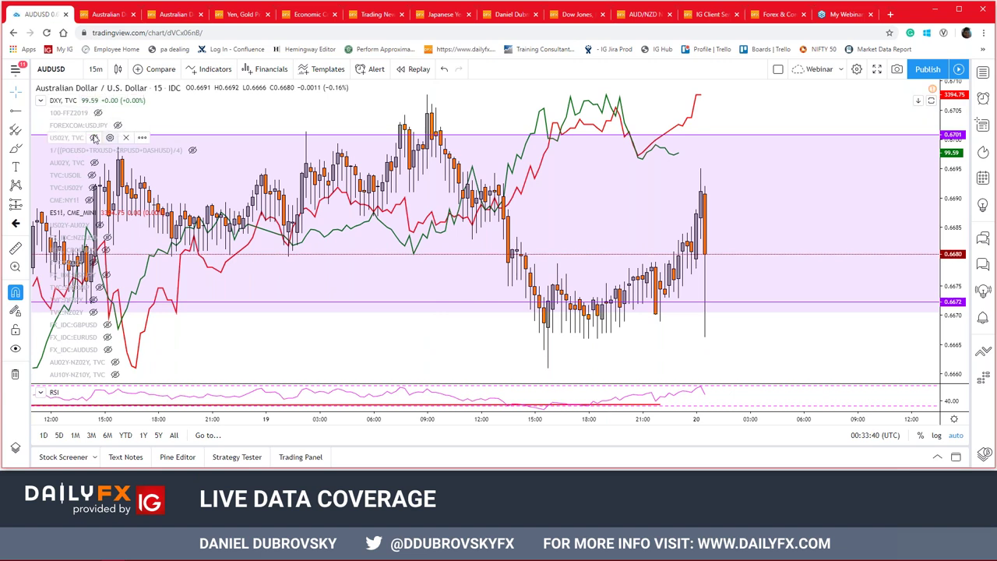
click(94, 138)
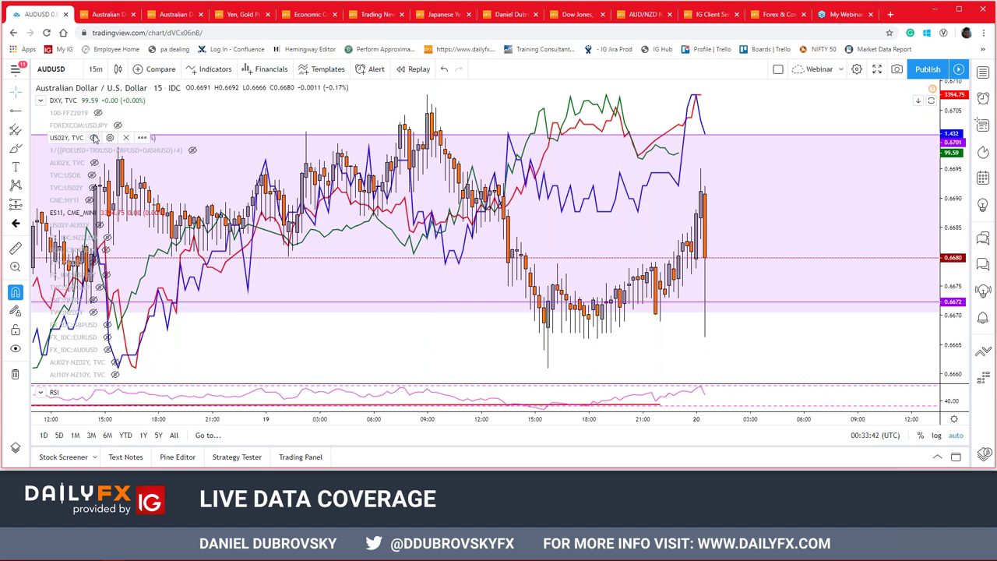
click(94, 138)
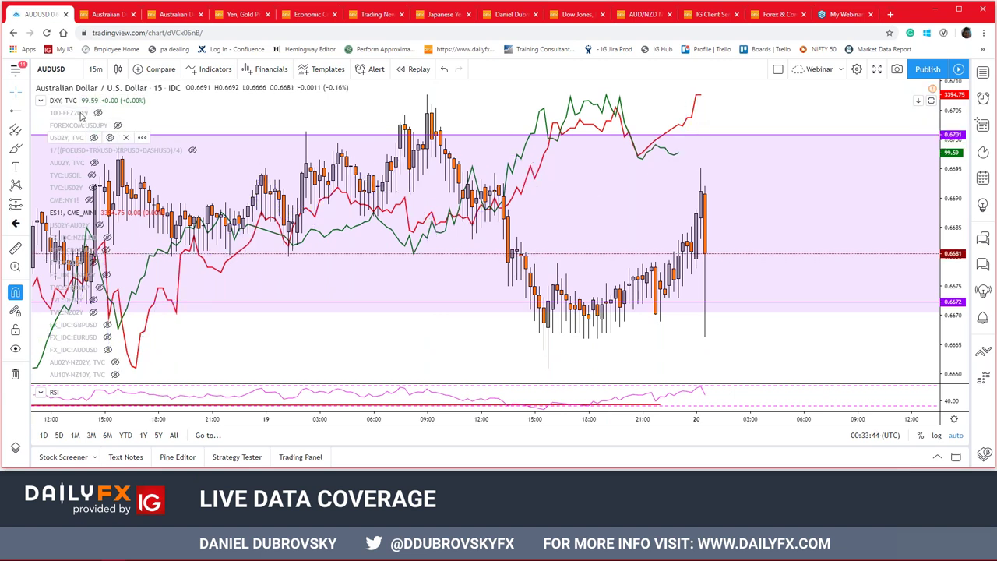
click(88, 102)
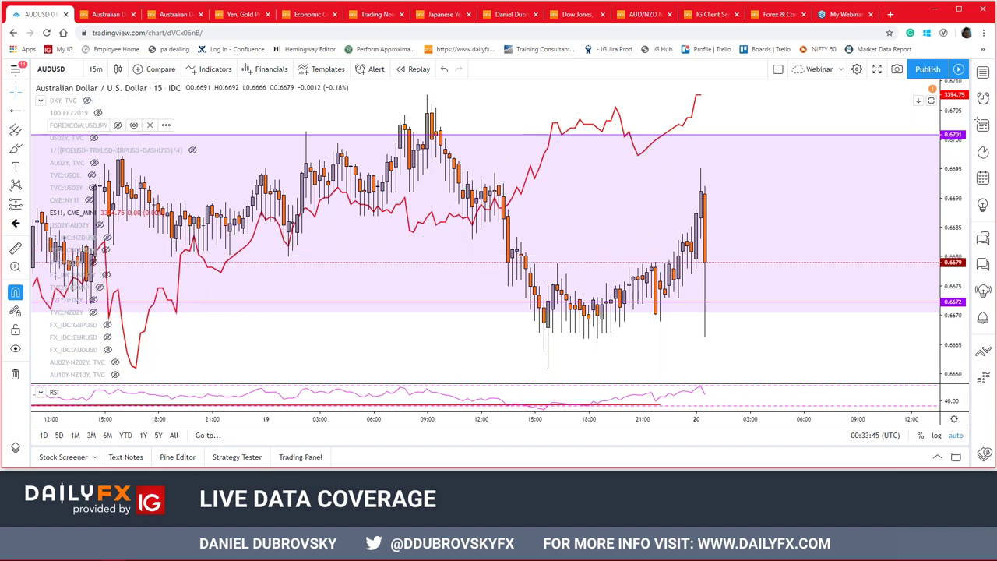
click(94, 71)
- Switch the AUD/USD chart to the 1D daily interval
text(1D)
key(Return)
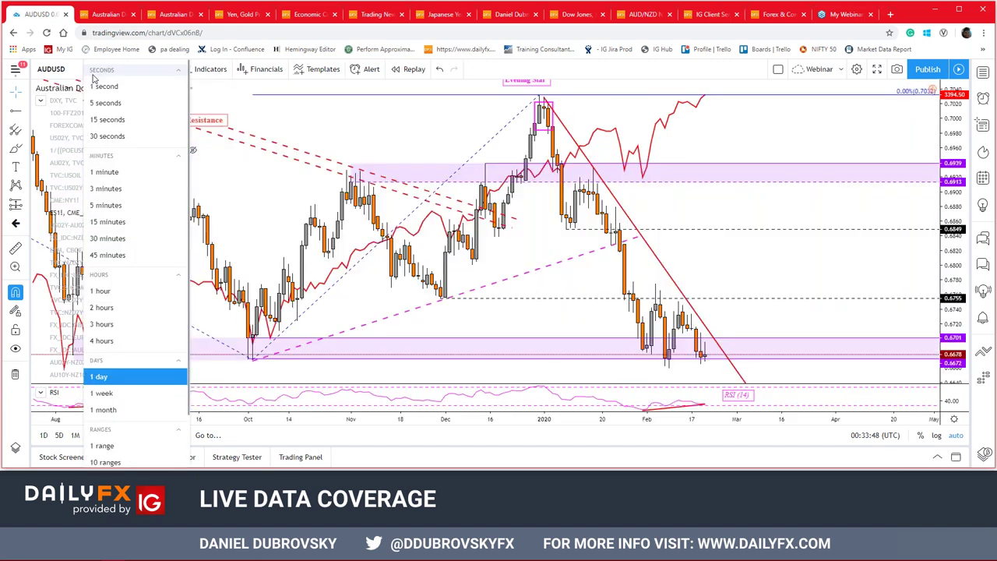
click(659, 123)
- Hide the CME_MINI ES1! overlay and pan the chart to show more price history
click(106, 211)
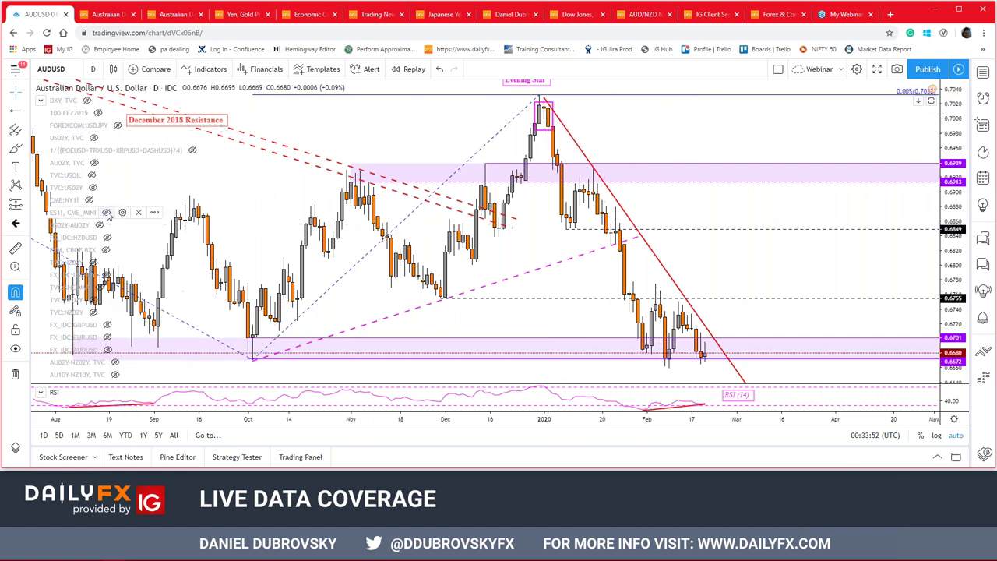
drag(758, 265, 832, 265)
scroll(832, 265, down, 4)
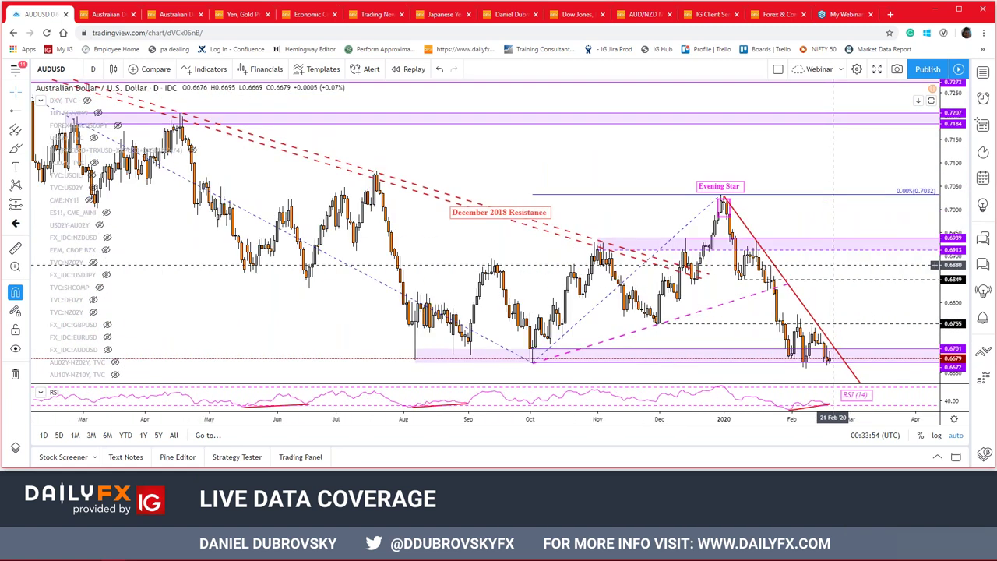
scroll(836, 265, up, 4)
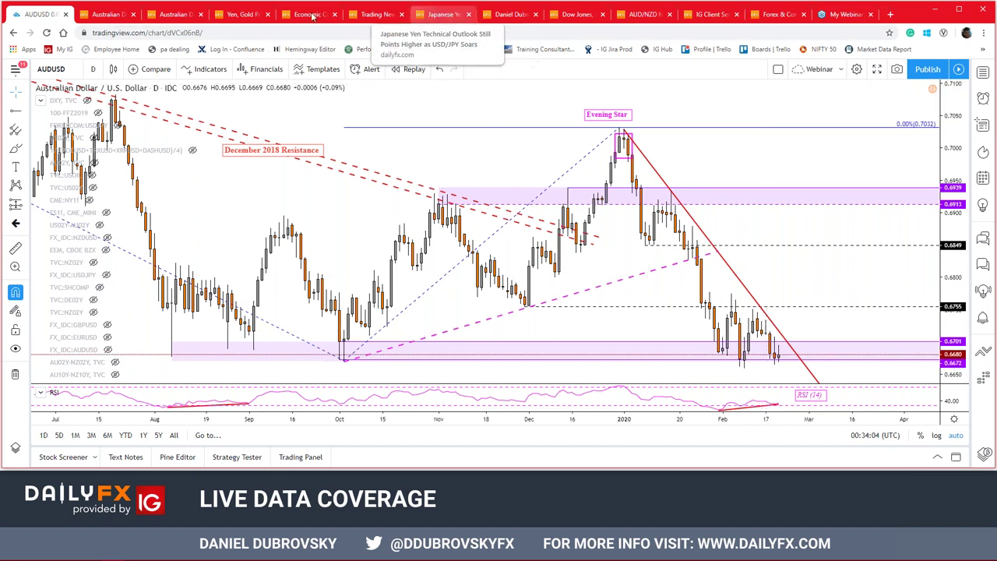
- Read the Japanese Yen outlook, highlight the FOMC sentence, and follow its 'neutral' tone link
click(440, 14)
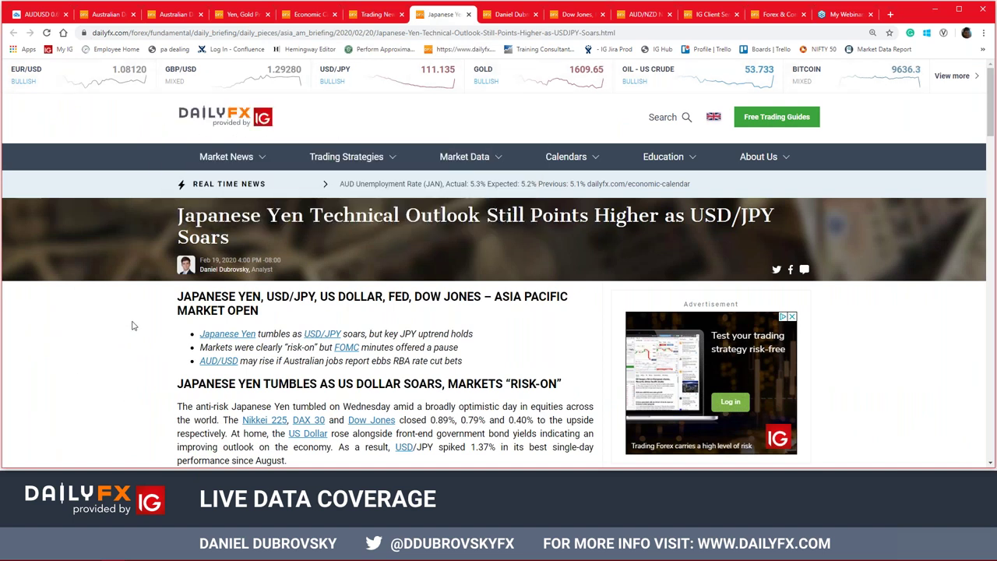
scroll(133, 325, down, 2)
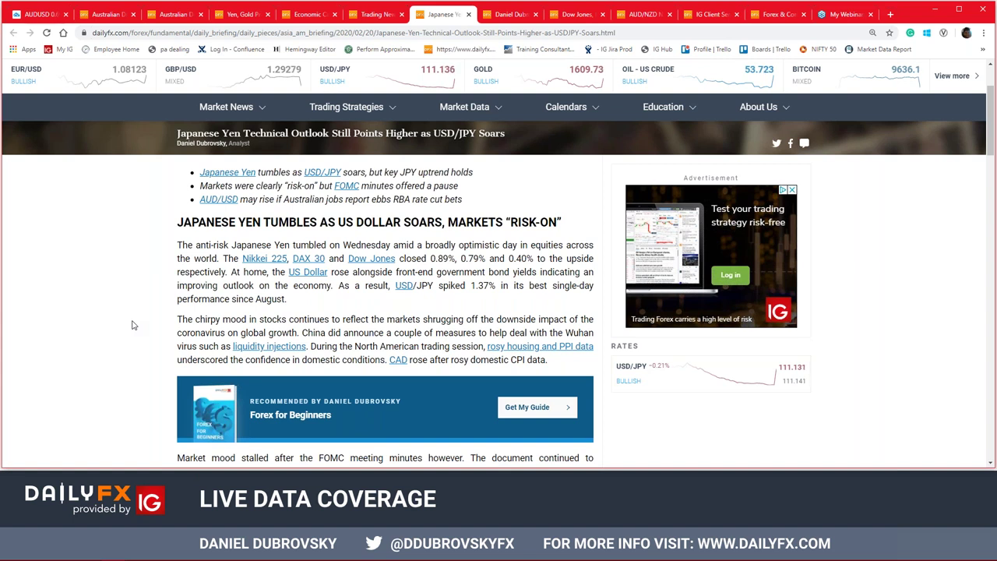
scroll(133, 325, down, 3)
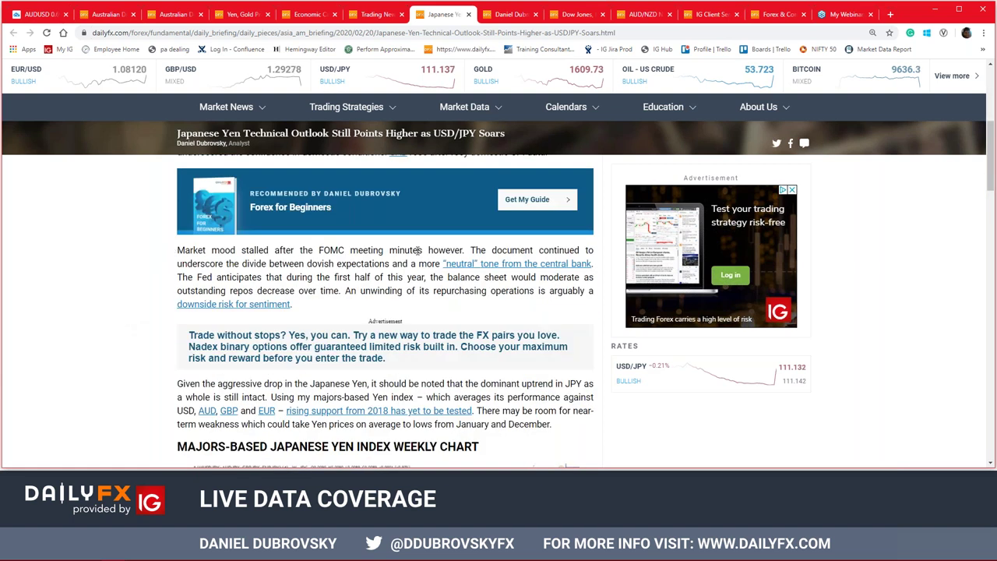
drag(474, 247, 602, 267)
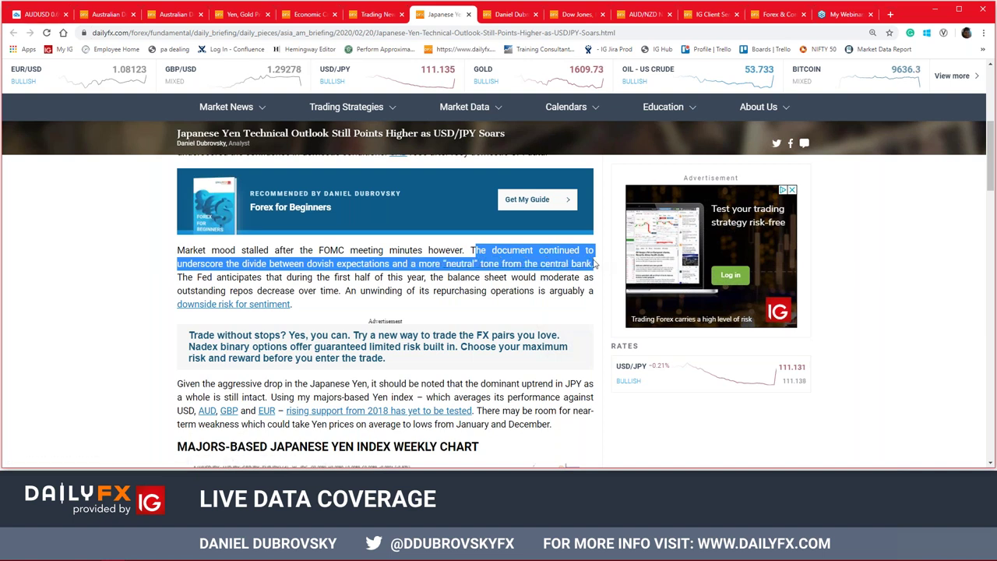
click(504, 278)
click(512, 267)
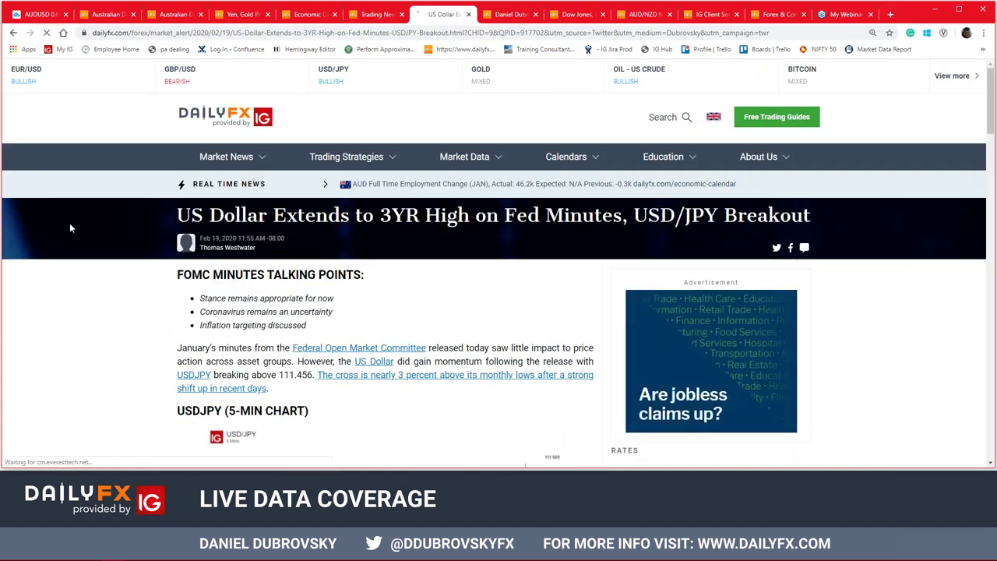
- Read through the Fed minutes article, highlight the balance sheet moderation sentence, then open the Dow Jones outlook
scroll(69, 228, down, 2)
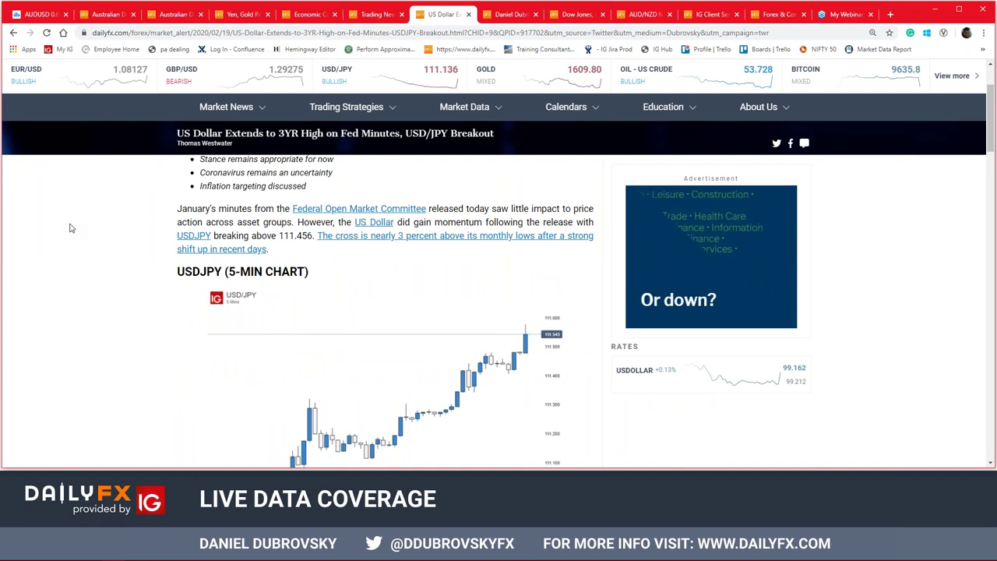
scroll(70, 227, up, 2)
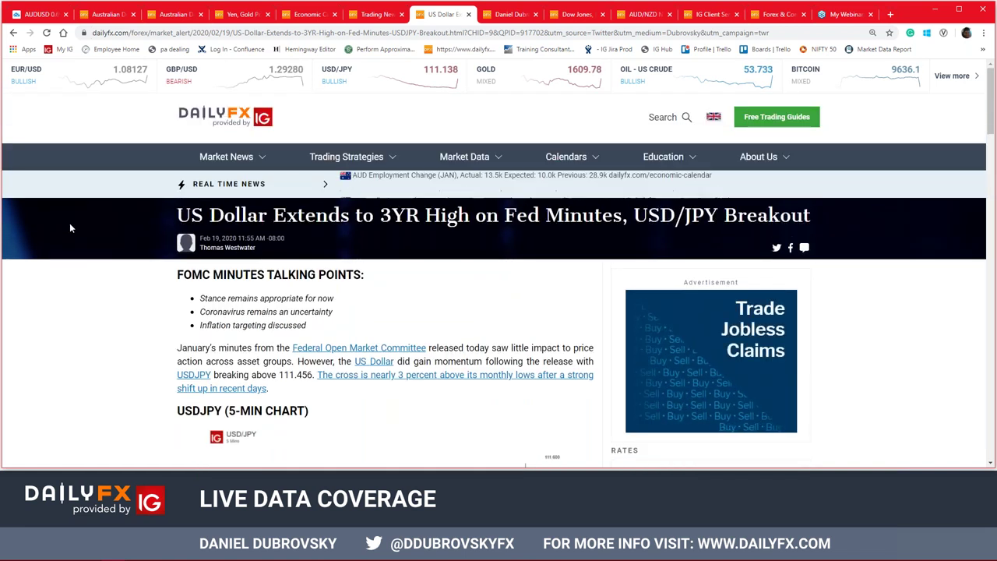
scroll(143, 249, down, 6)
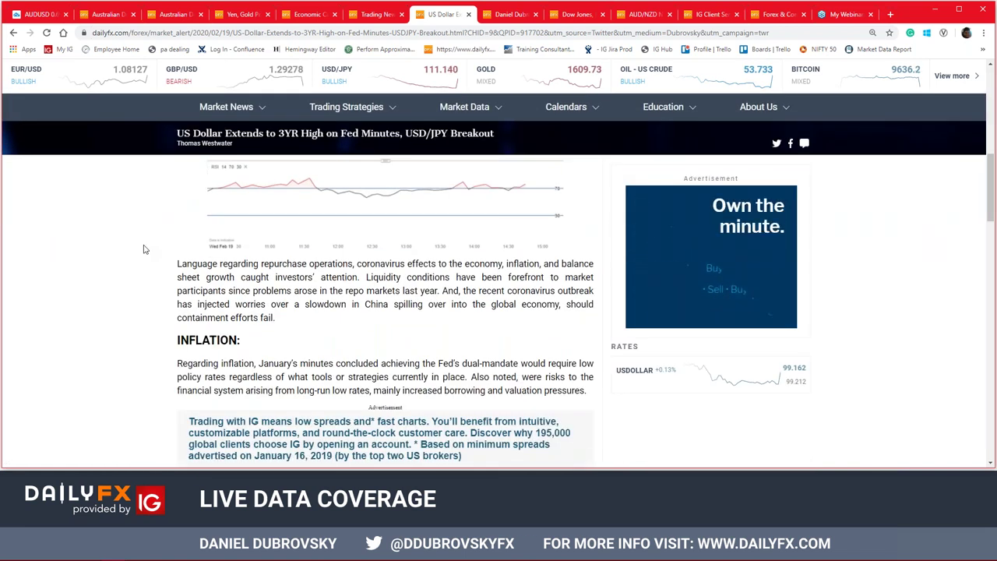
scroll(143, 249, down, 2)
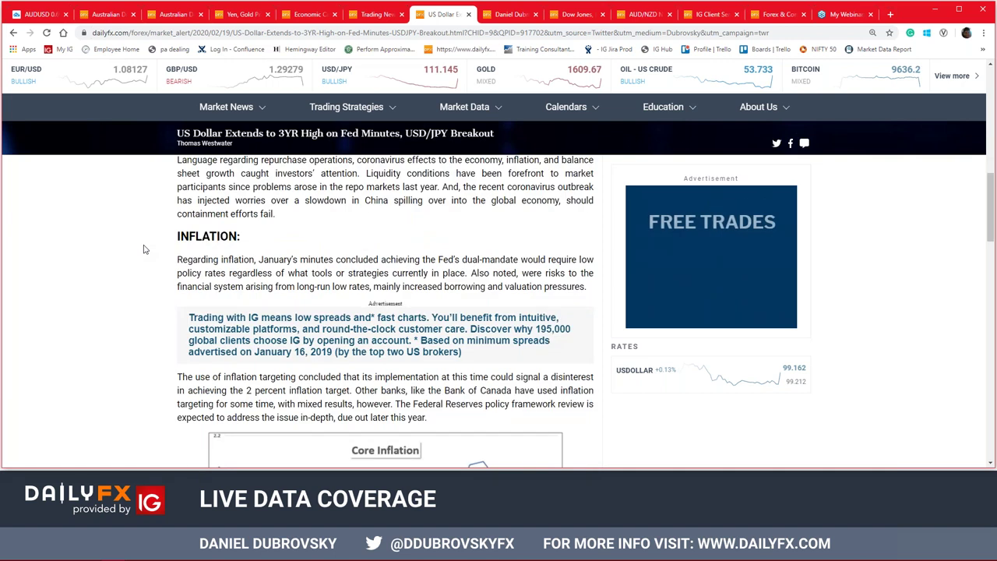
scroll(143, 249, down, 2)
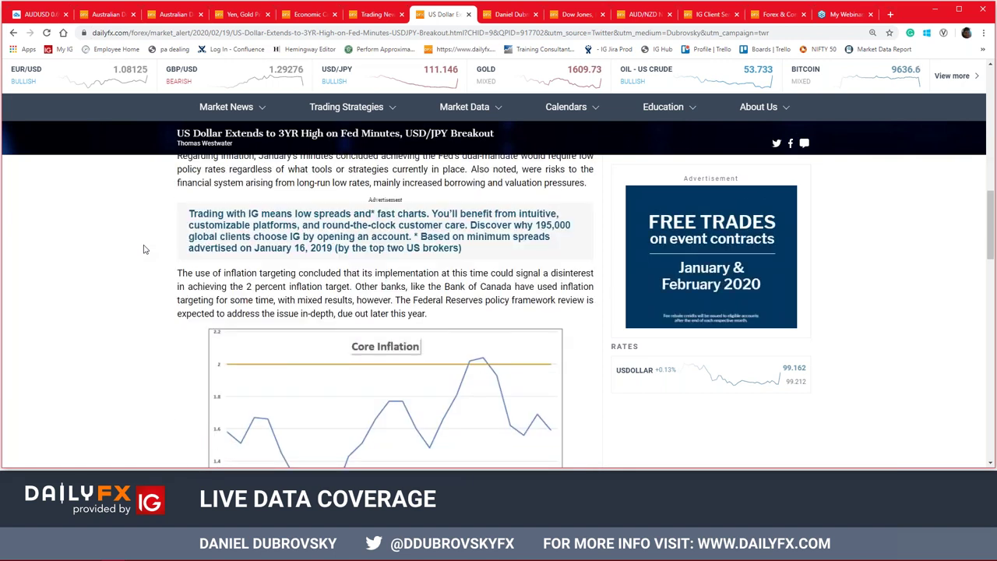
scroll(143, 249, down, 10)
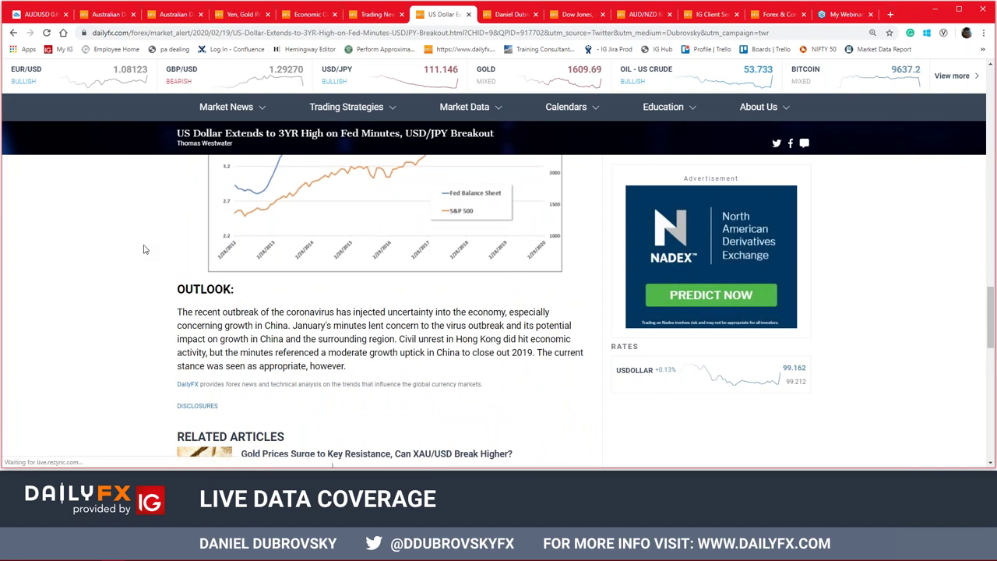
scroll(143, 249, down, 2)
scroll(145, 247, up, 6)
scroll(145, 246, down, 1)
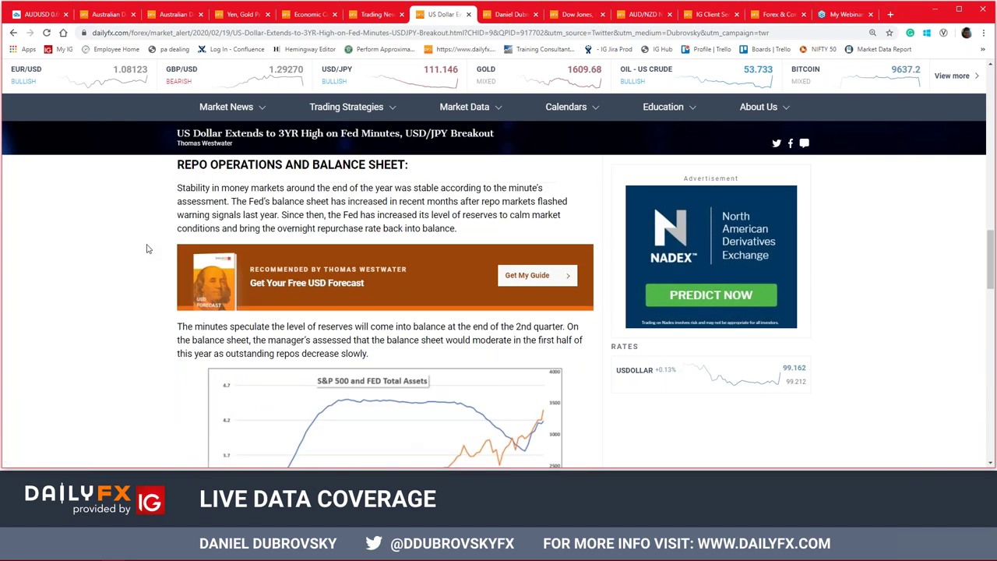
drag(388, 346, 568, 314)
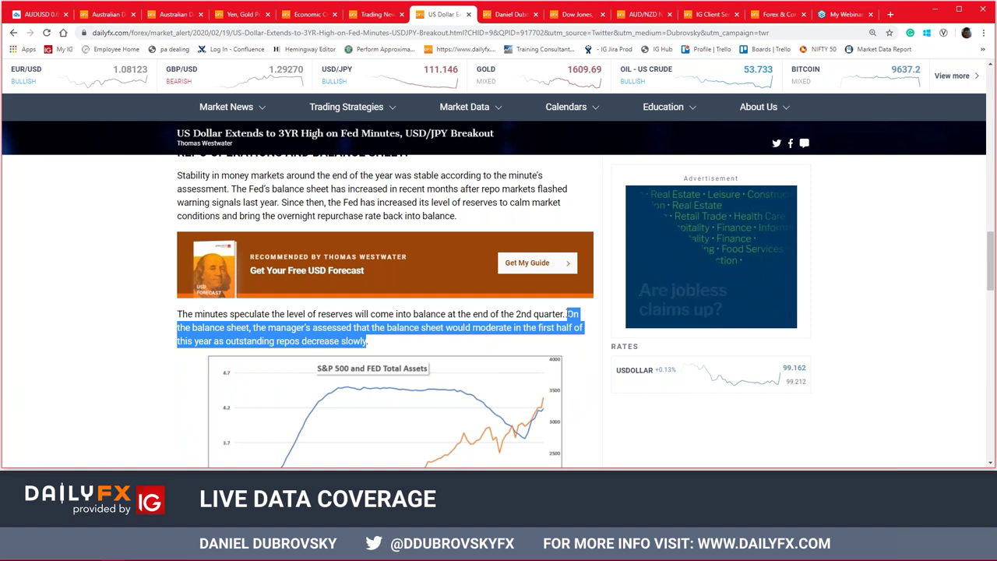
scroll(385, 335, down, 1)
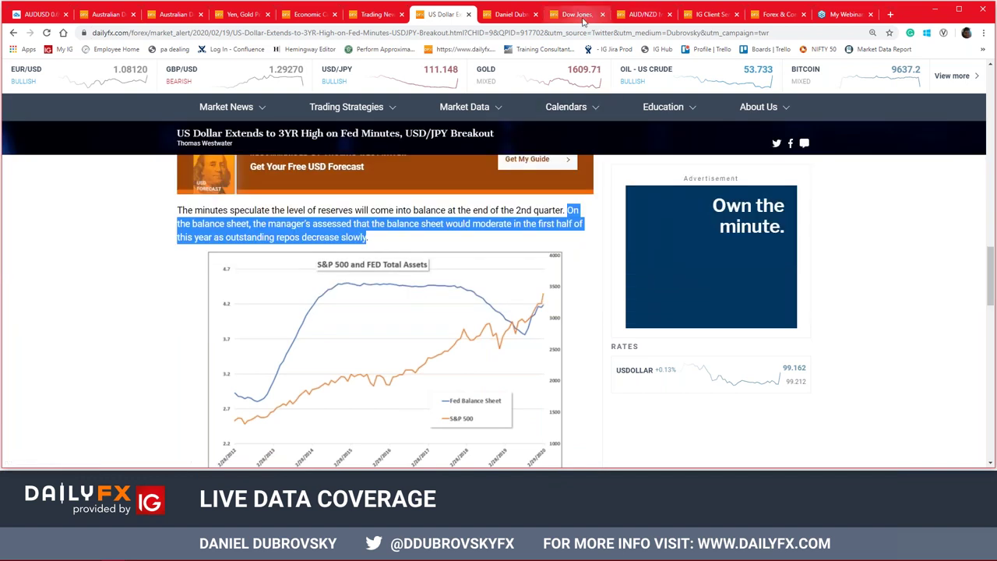
click(583, 22)
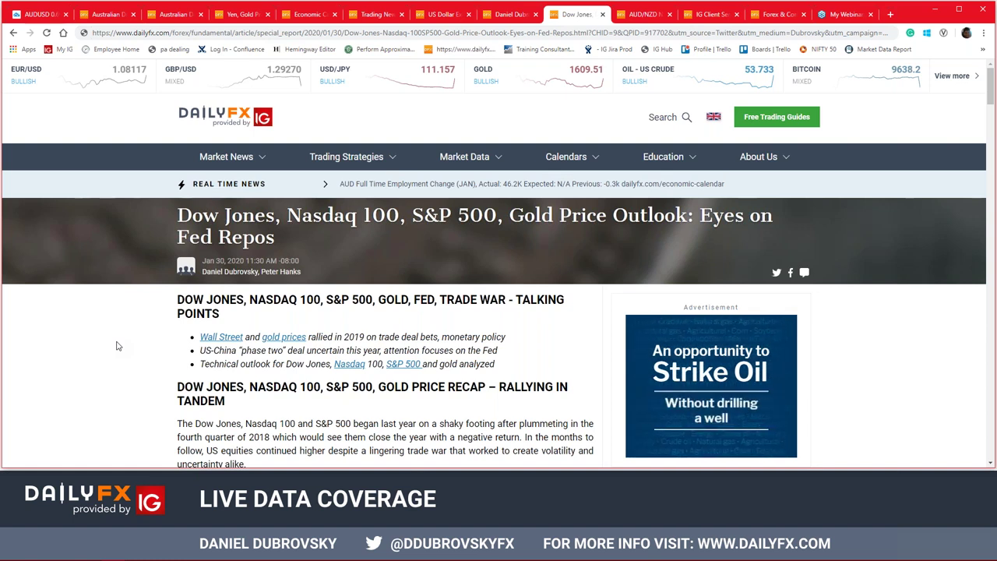
- Scroll the Dow Jones outlook article and open 'The Fed's Balance Sheet Expansion' chart enlarged
scroll(122, 330, down, 10)
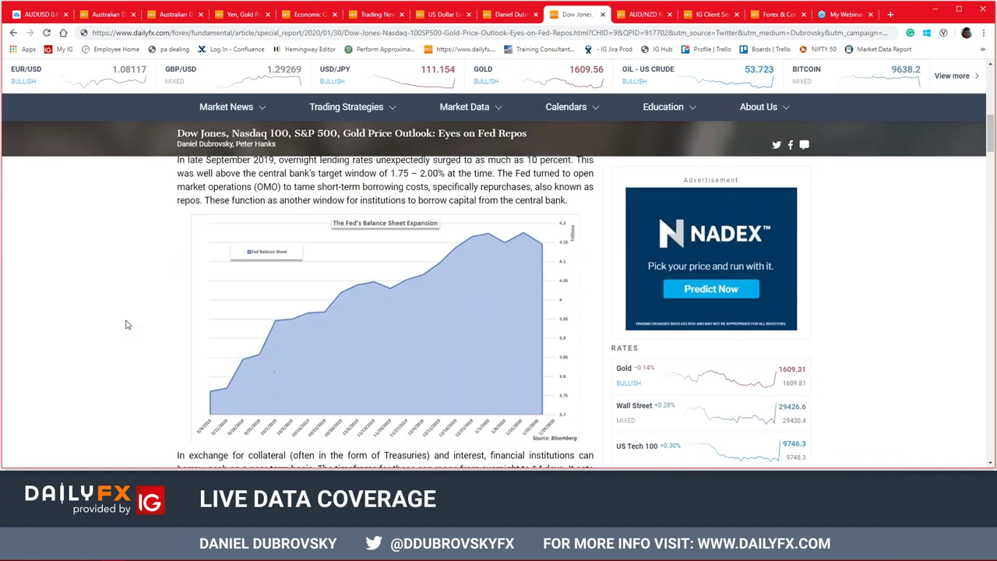
scroll(127, 325, down, 15)
scroll(139, 243, down, 3)
click(382, 366)
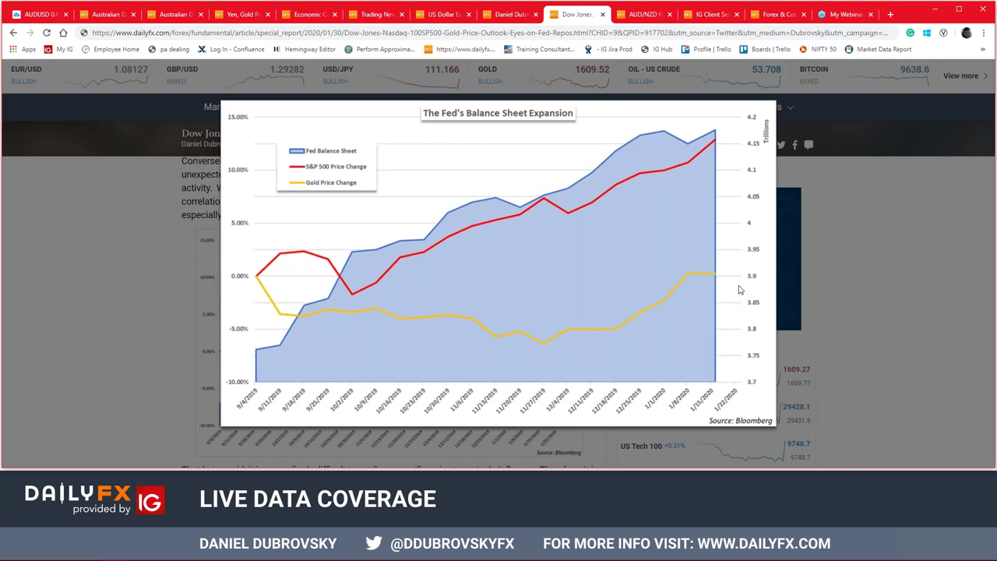
- Go back to the US Dollar Fed minutes article and enlarge its 'S&P 500 and FED Total Assets' chart
click(510, 14)
click(447, 16)
click(363, 358)
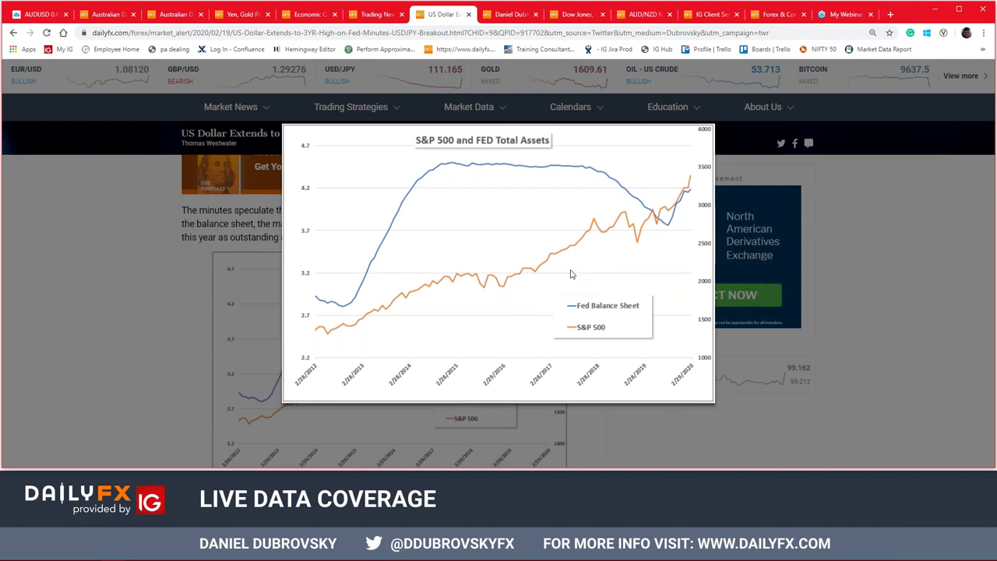
- Close the enlarged chart, highlight the balance sheet sentences, and return to the TradingView AUD/USD tab
click(55, 304)
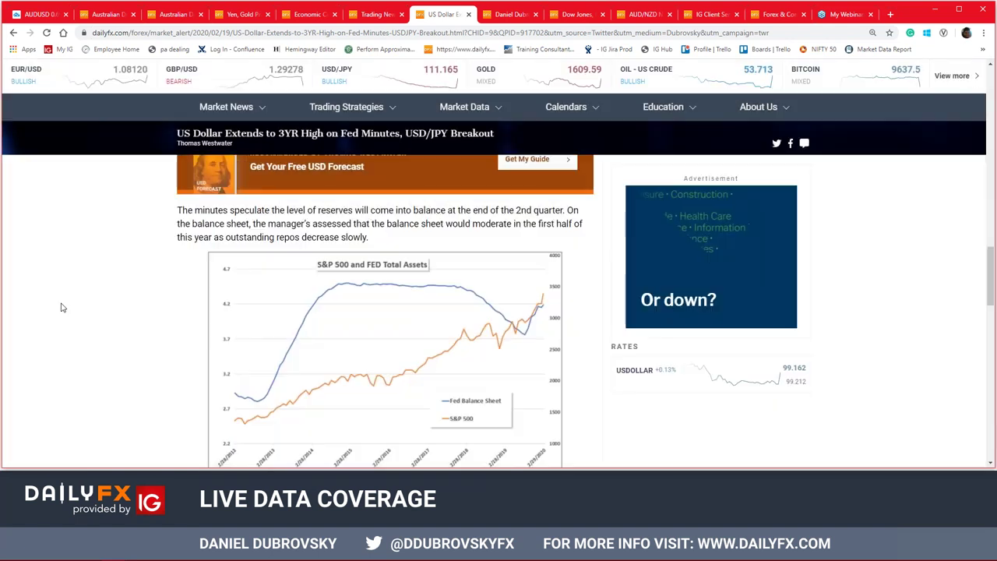
drag(376, 240, 567, 208)
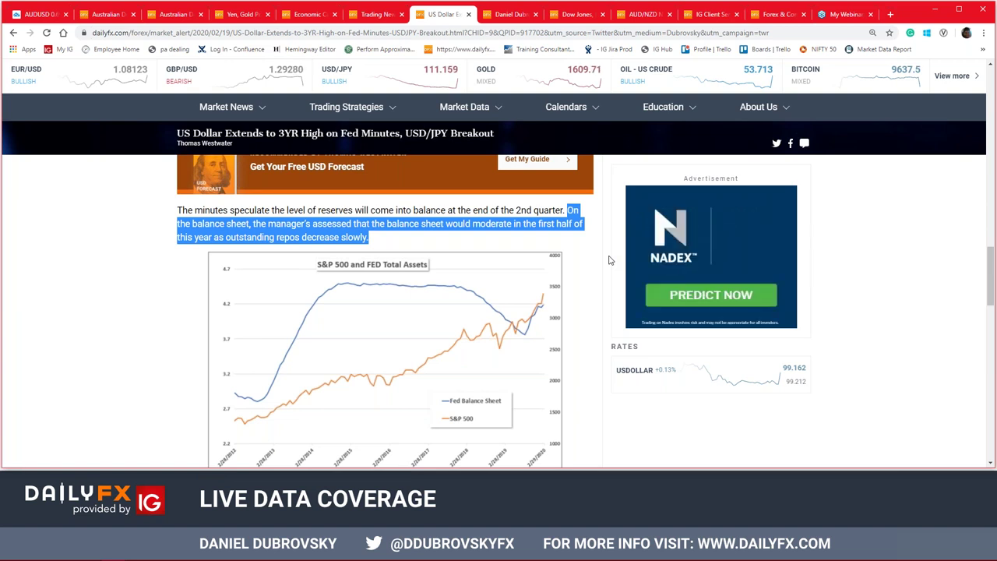
drag(376, 224, 585, 238)
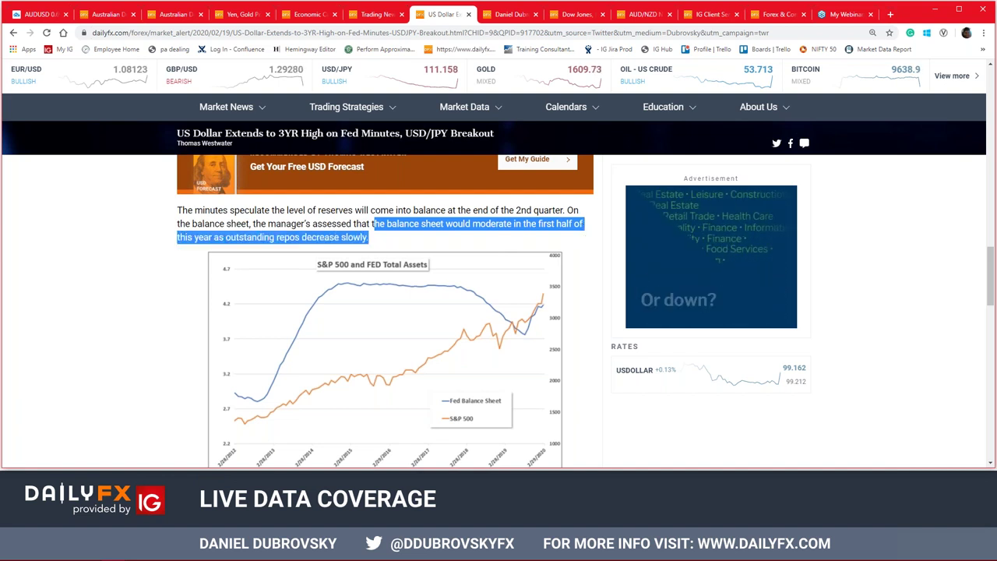
mouse_move(70, 74)
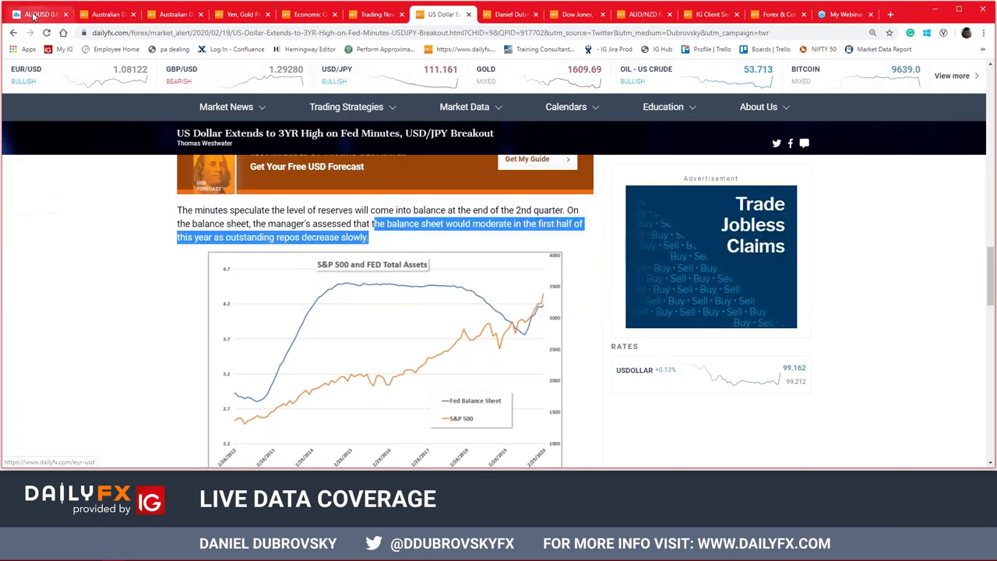
click(33, 14)
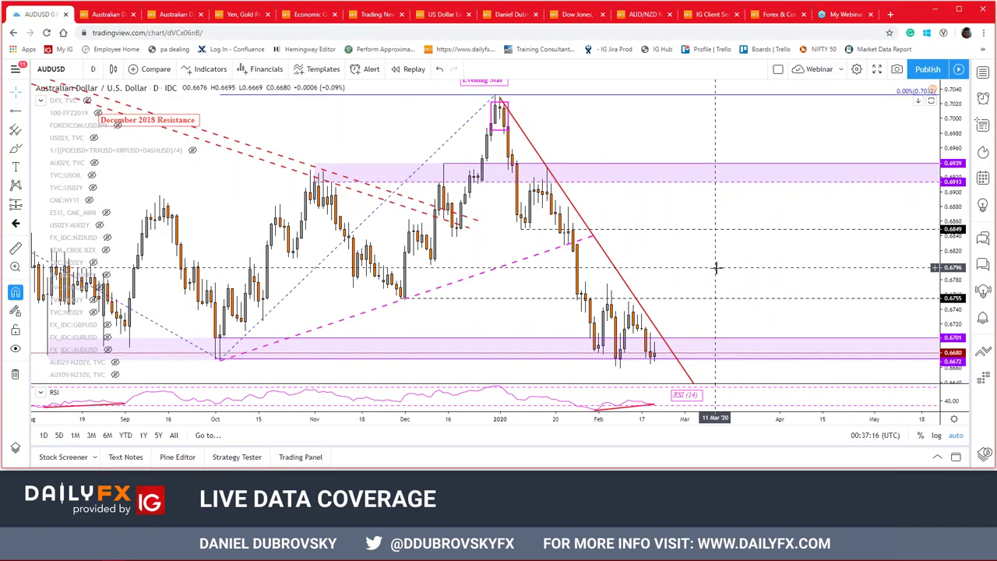
- Zoom the AUD/USD daily chart out and back in, then close the Nadex forex ad
scroll(716, 267, down, 4)
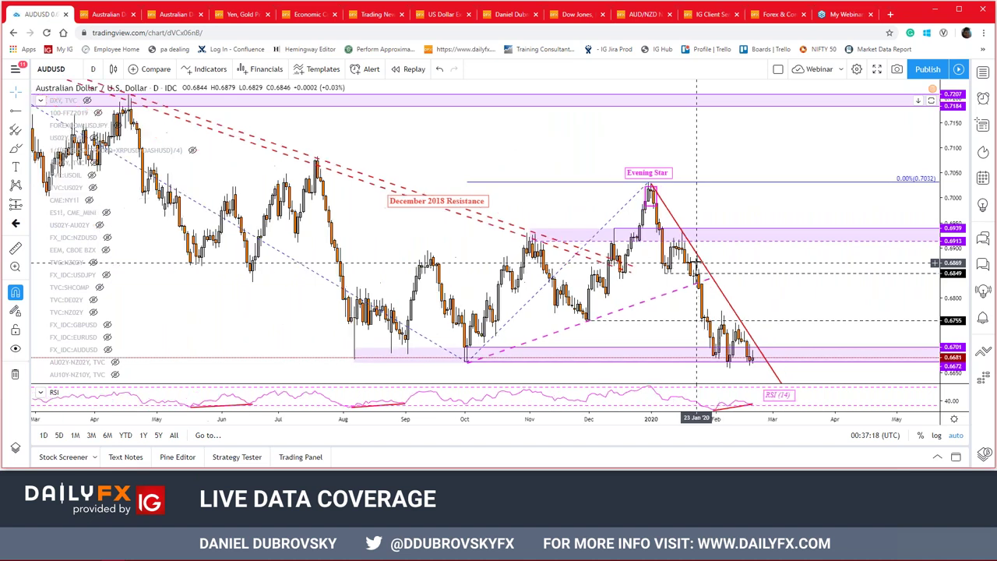
scroll(696, 262, up, 2)
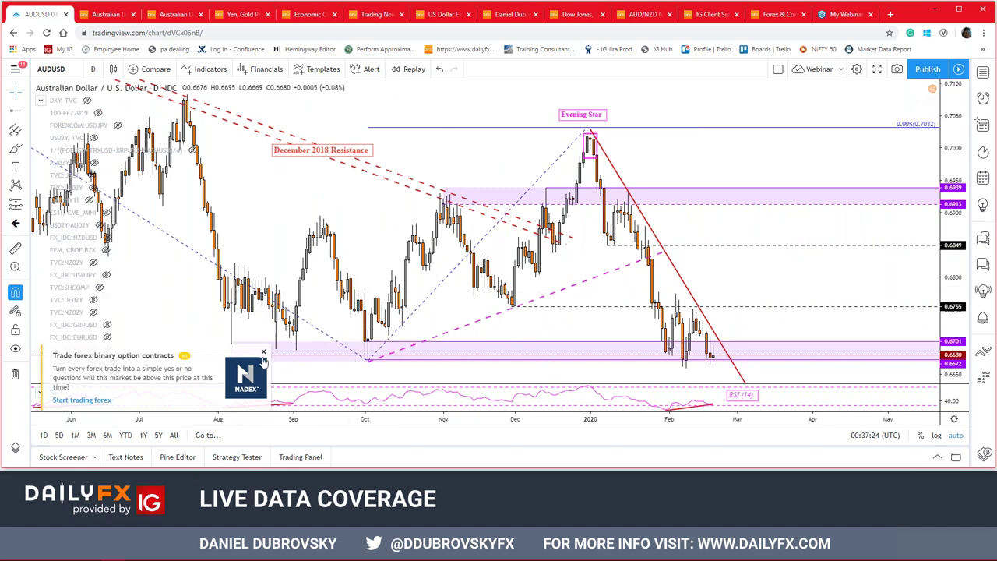
click(263, 353)
click(65, 71)
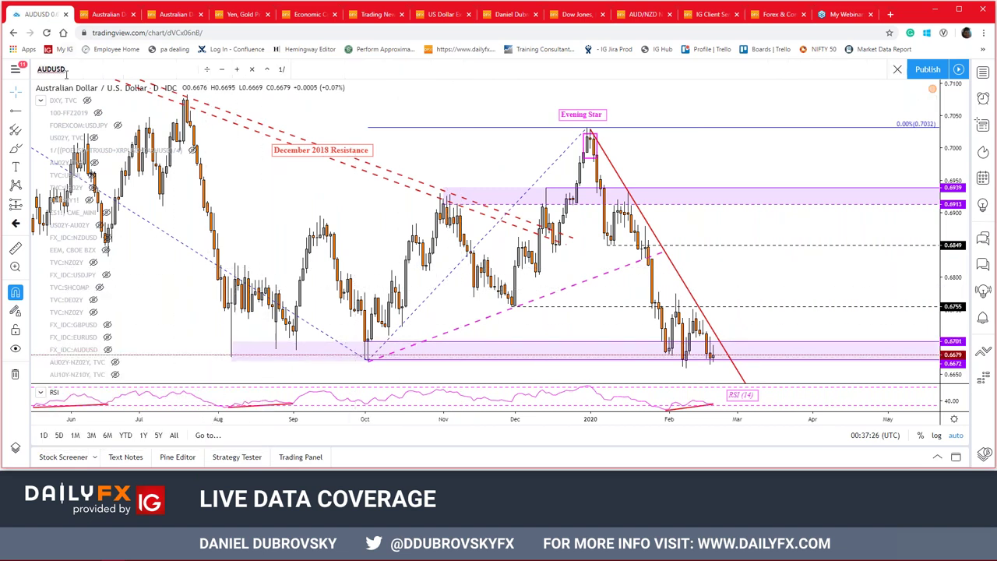
- Load the AUDJPY daily chart from the ICE match and show the EEM overlay
text(AUDJPY)
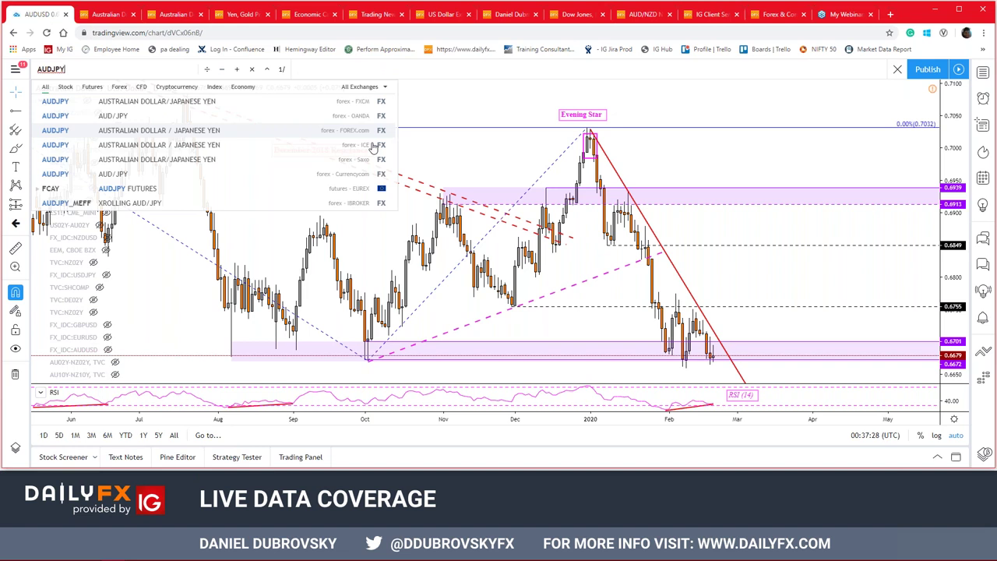
click(373, 146)
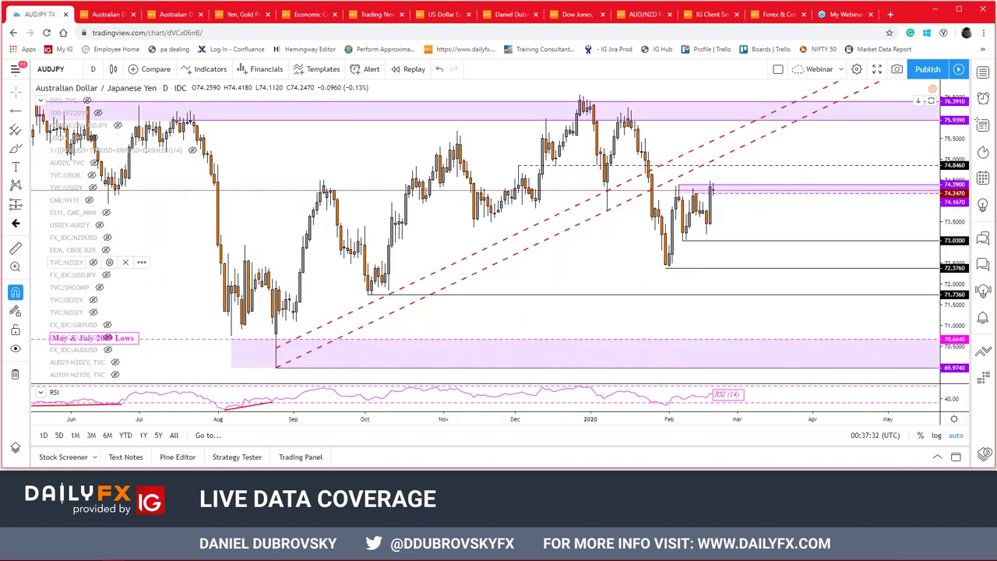
click(106, 250)
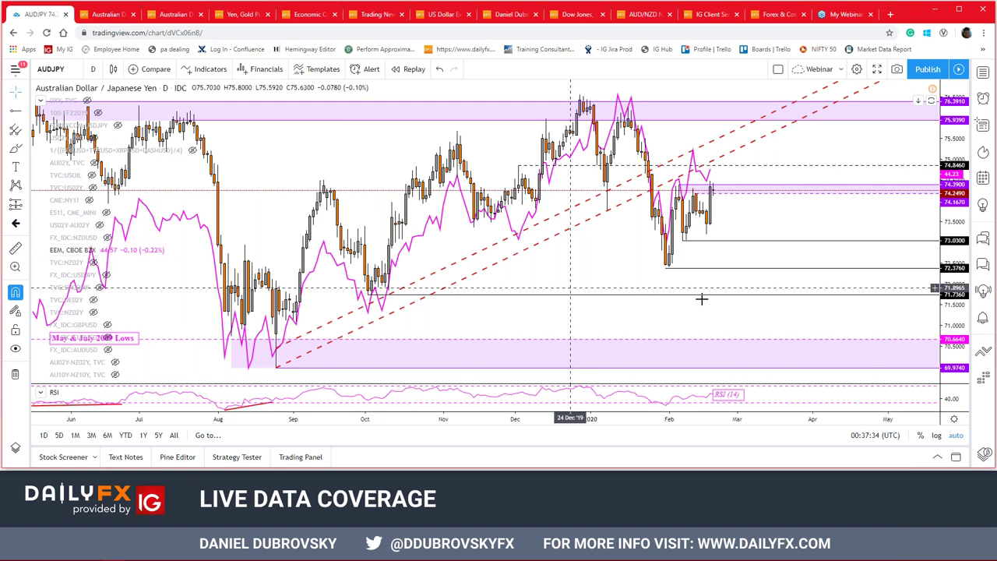
scroll(701, 298, up, 3)
scroll(701, 298, up, 2)
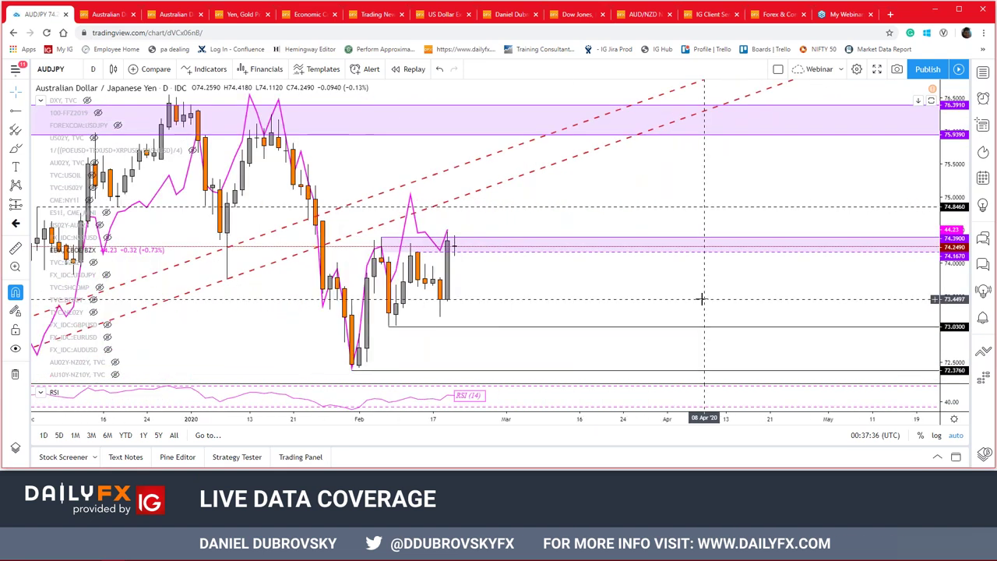
scroll(688, 277, down, 4)
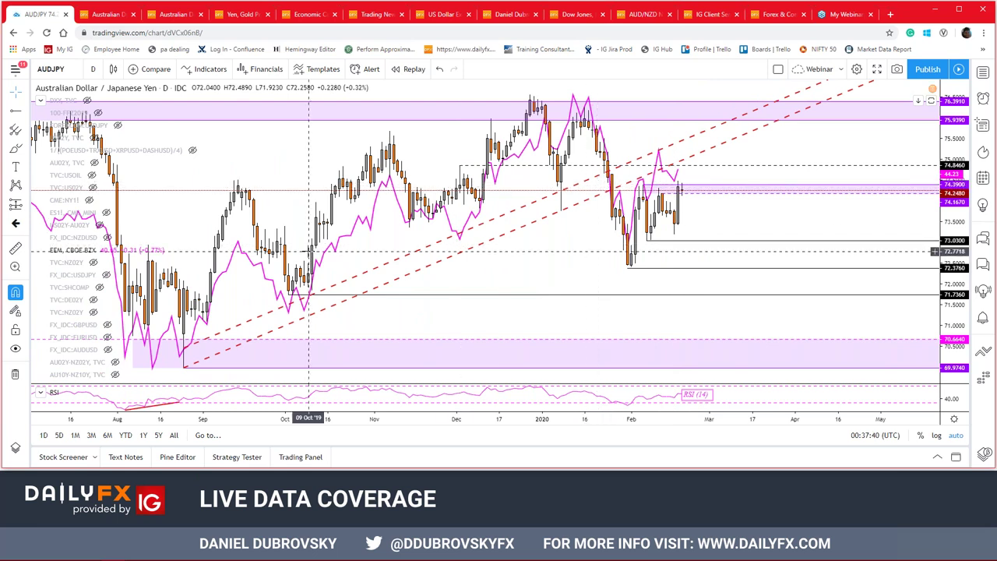
- Hide the EEM overlay again and enter AUDUSD in the symbol search
mouse_move(109, 249)
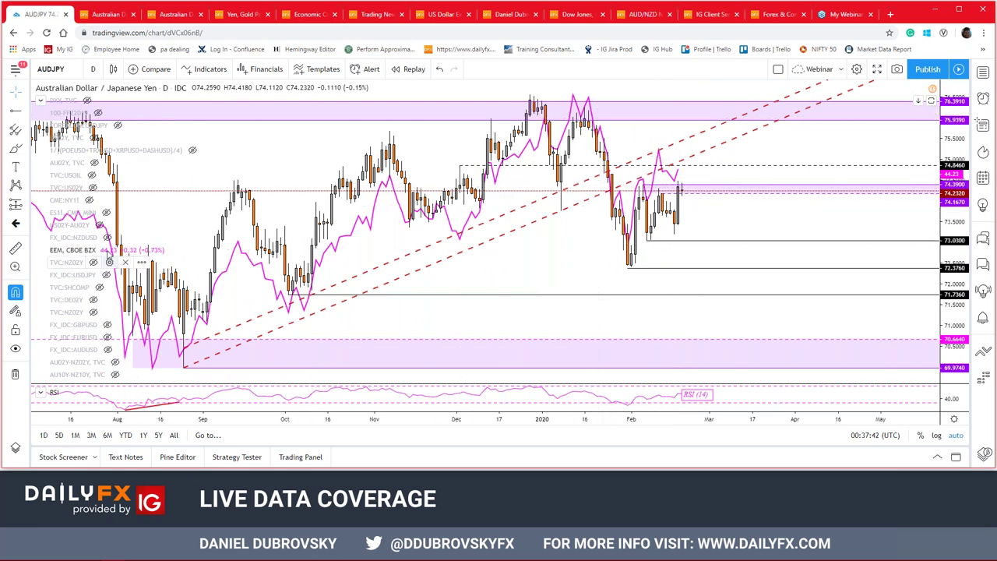
click(107, 250)
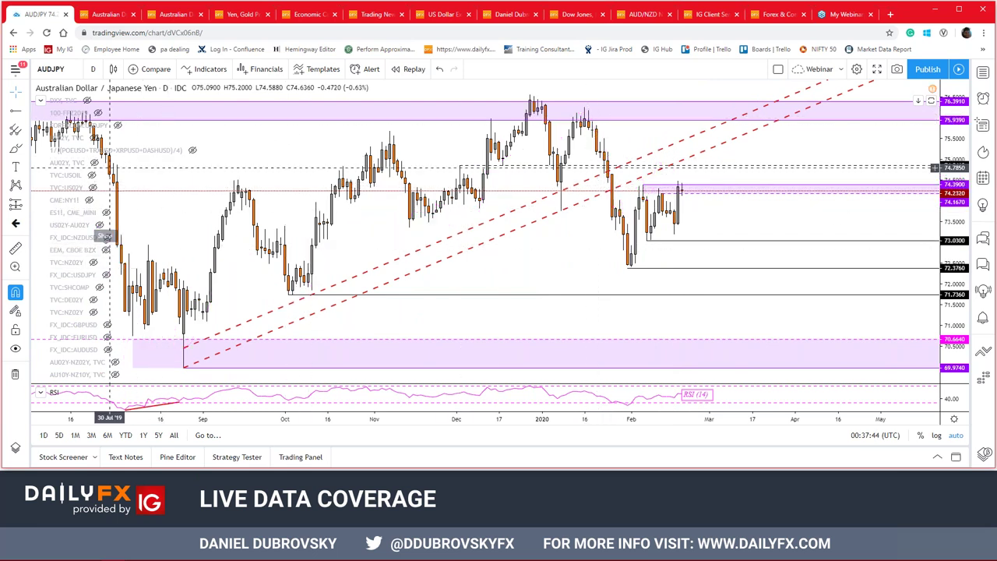
click(69, 69)
text(AUDUSD)
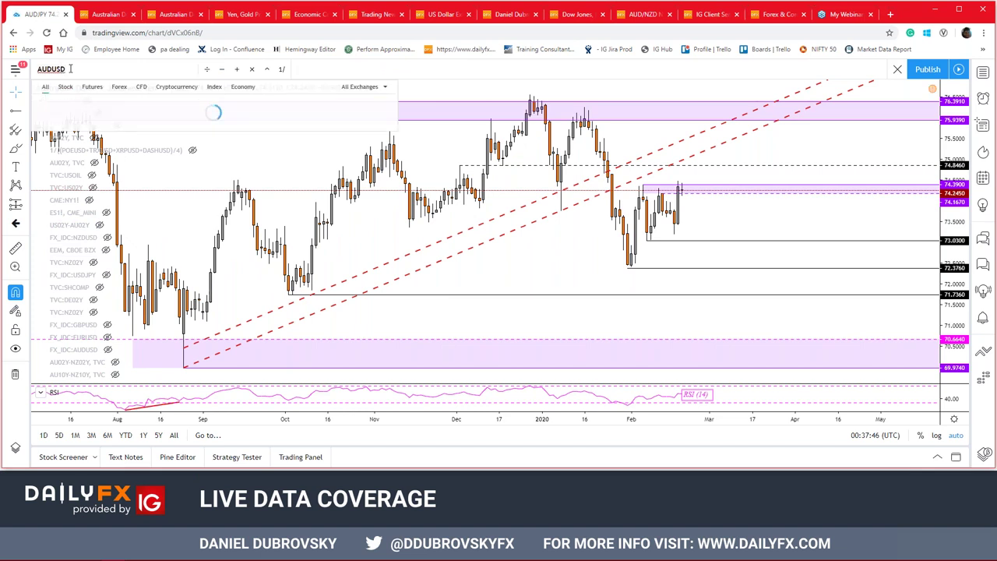
- Load the AUDUSD daily chart from the symbol search
key(Return)
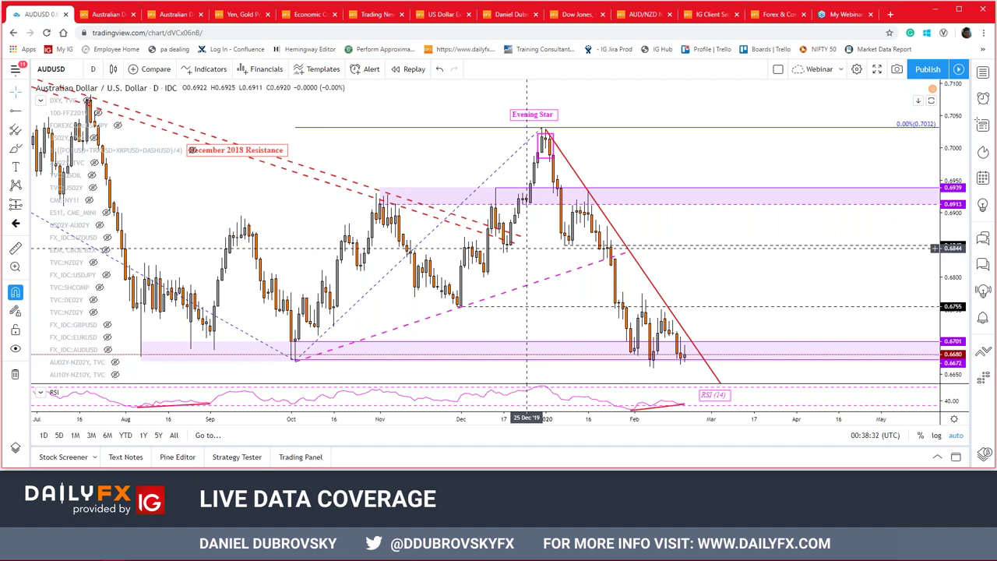
- Rescale and pan the AUD/USD chart, then shift the Evening Star label slightly left
drag(955, 269, 955, 294)
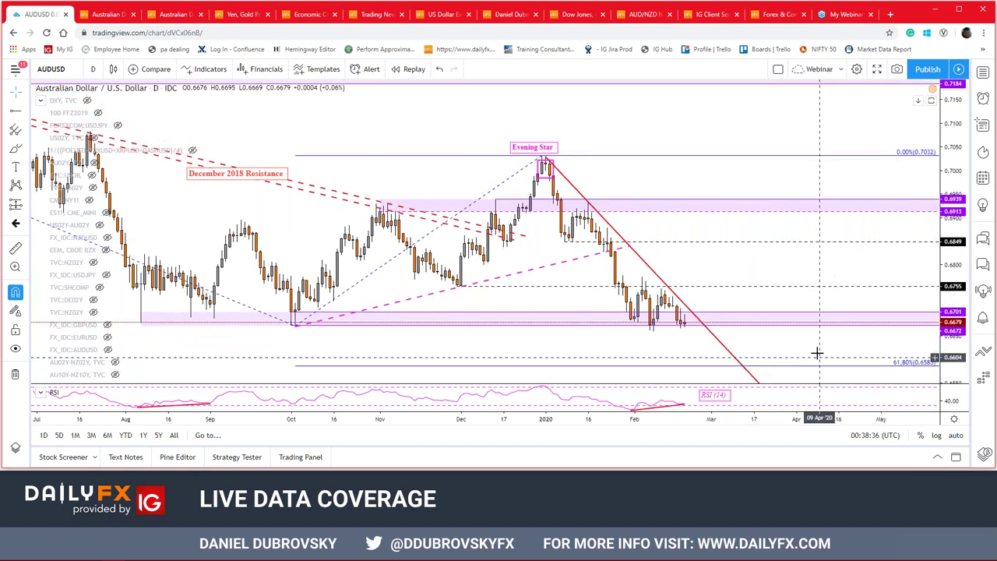
drag(816, 348, 829, 308)
drag(949, 224, 954, 238)
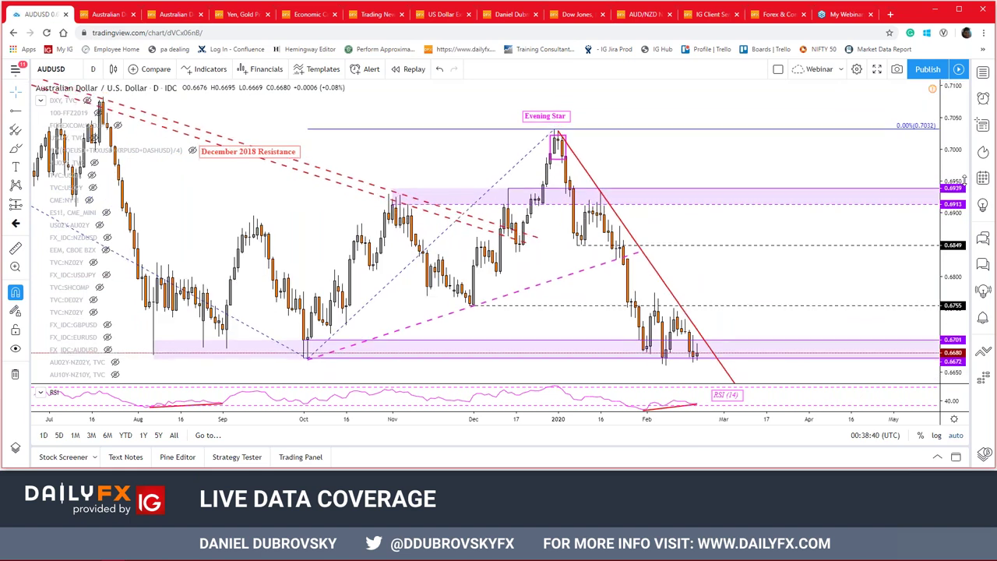
drag(824, 290, 824, 242)
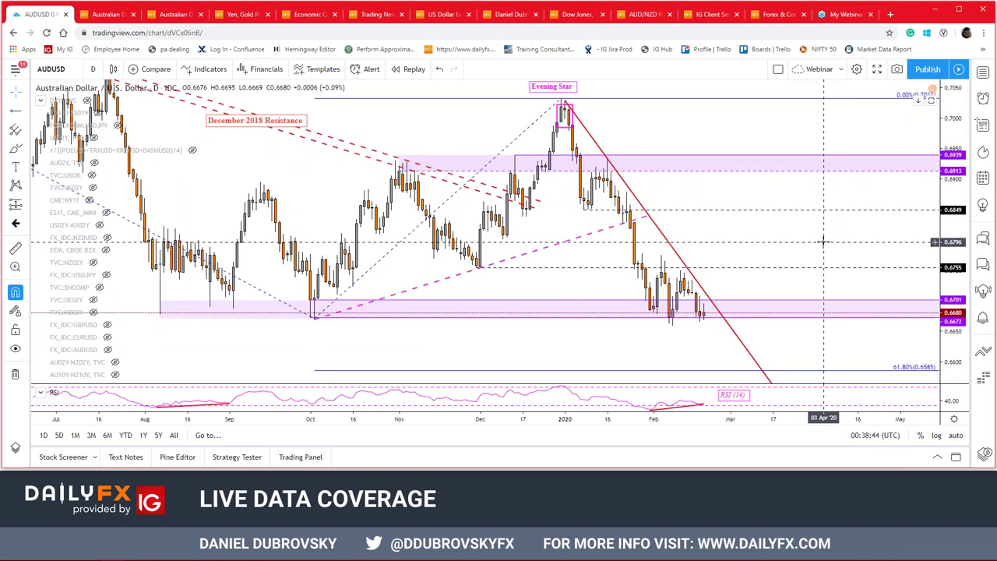
click(570, 88)
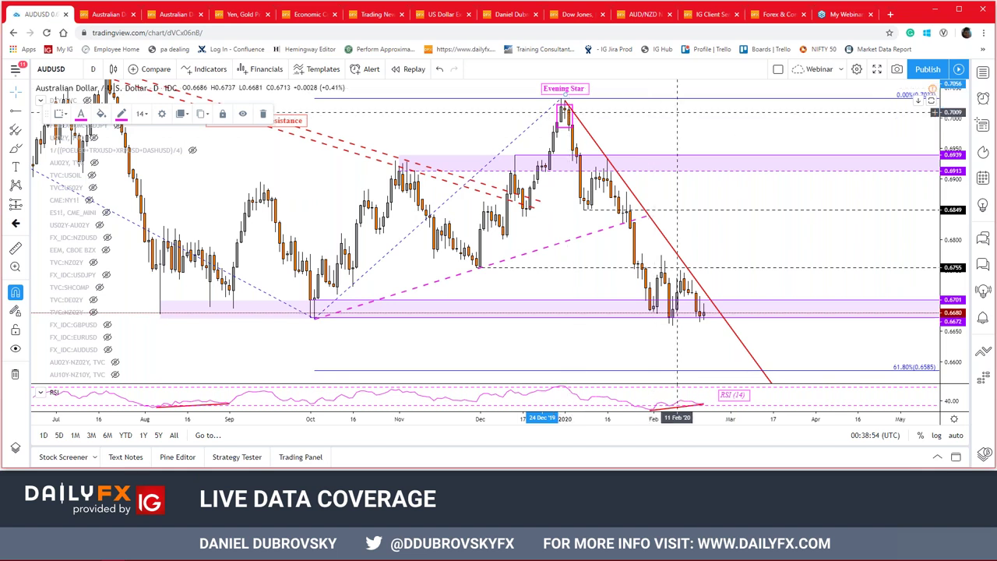
drag(577, 89, 577, 89)
click(796, 230)
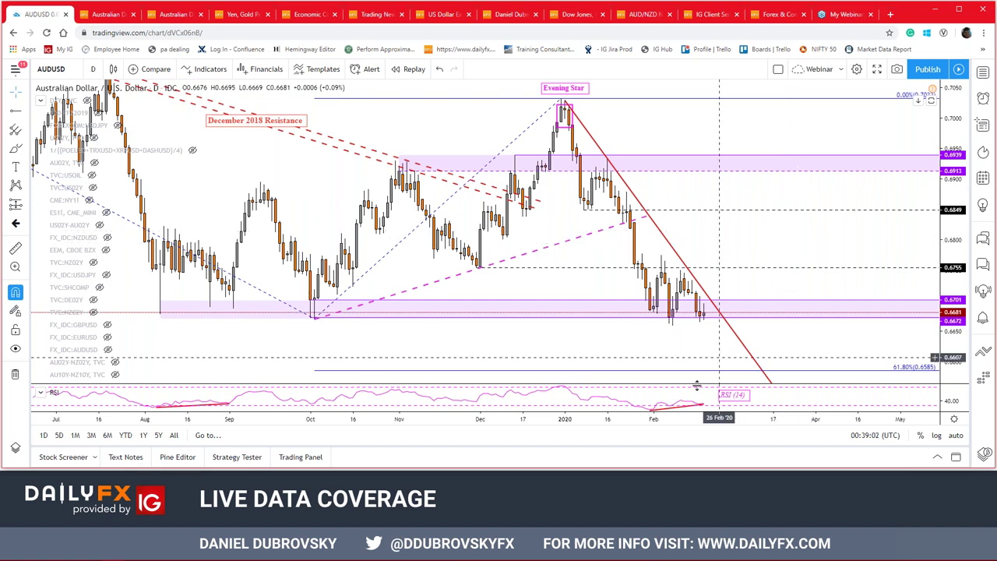
- Inspect the red RSI trendline, the red descending trendline and the dashed 0.6755 level
click(677, 406)
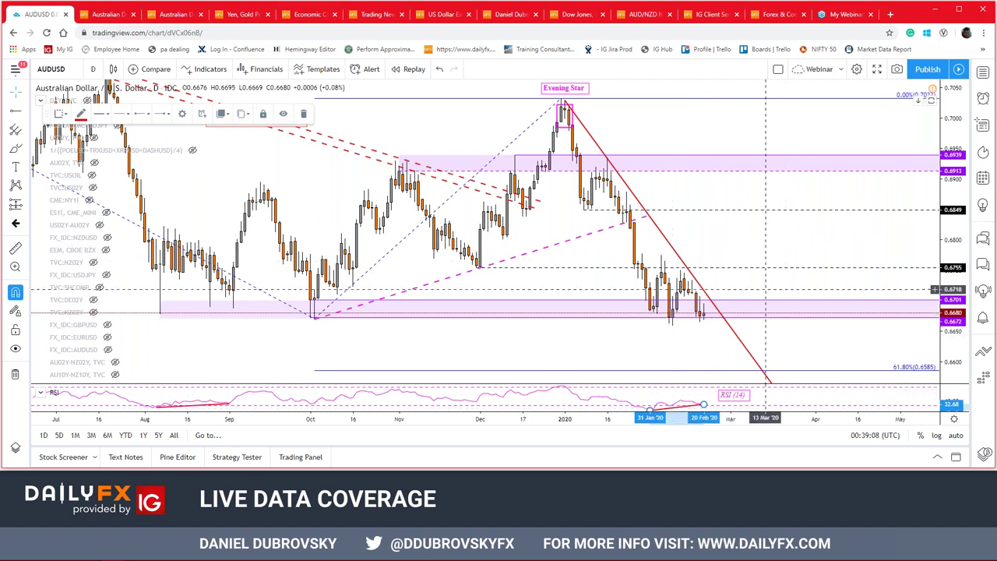
click(677, 395)
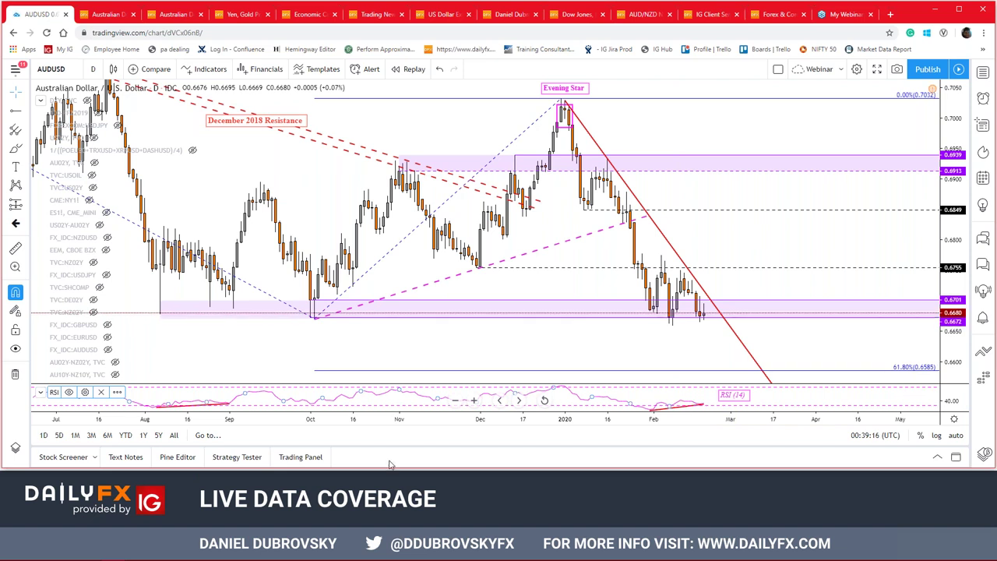
scroll(741, 225, up, 1)
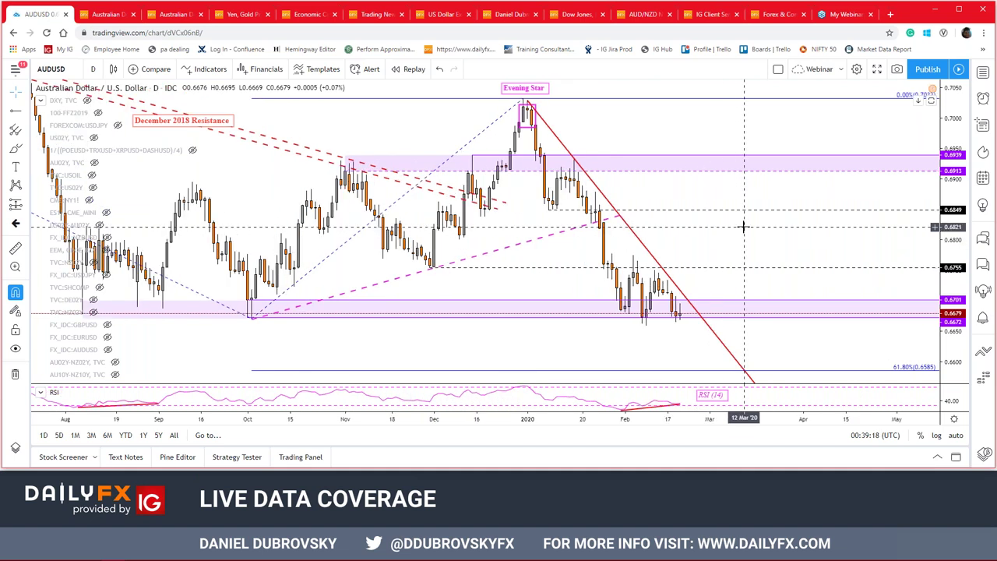
click(647, 253)
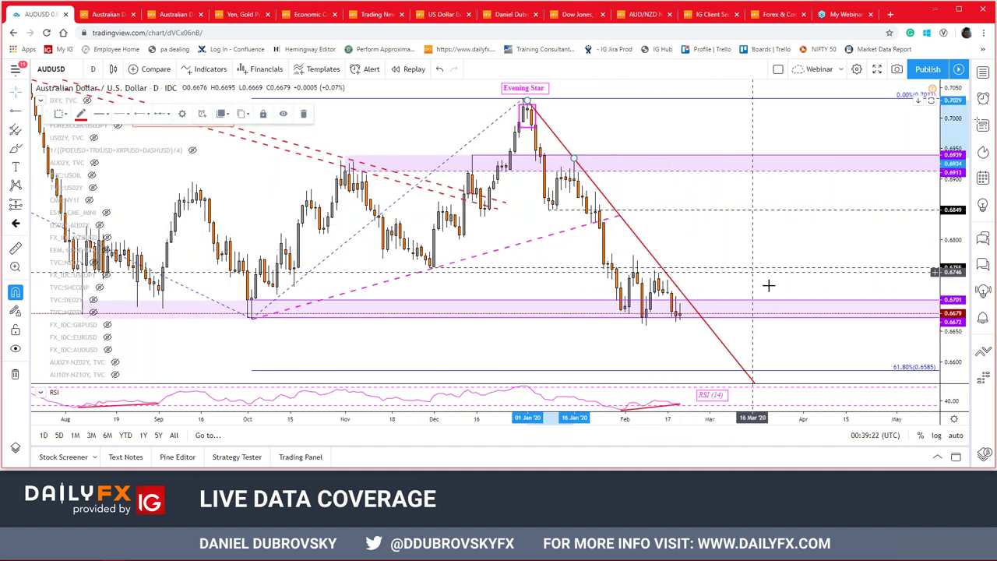
click(740, 285)
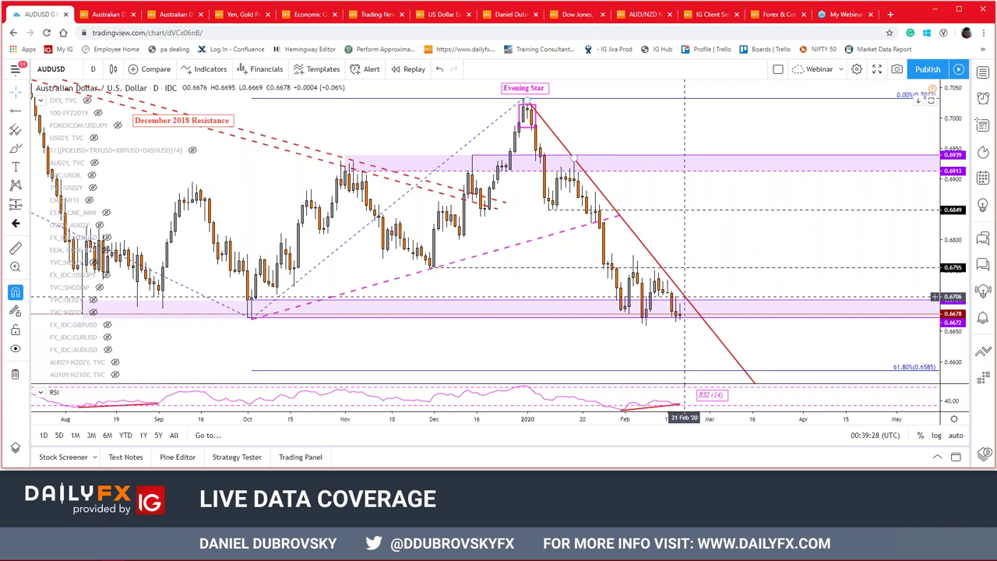
scroll(689, 274, up, 1)
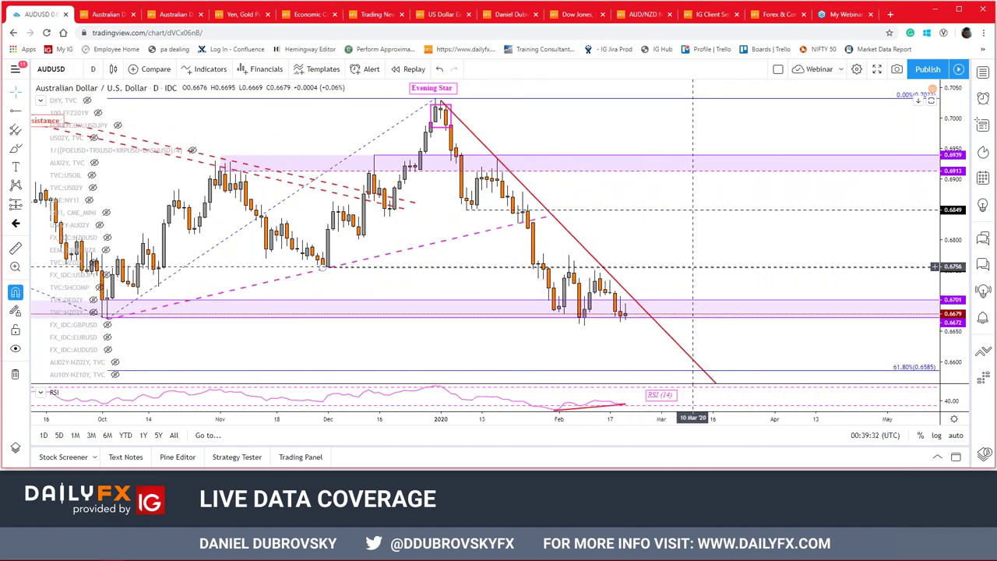
click(689, 266)
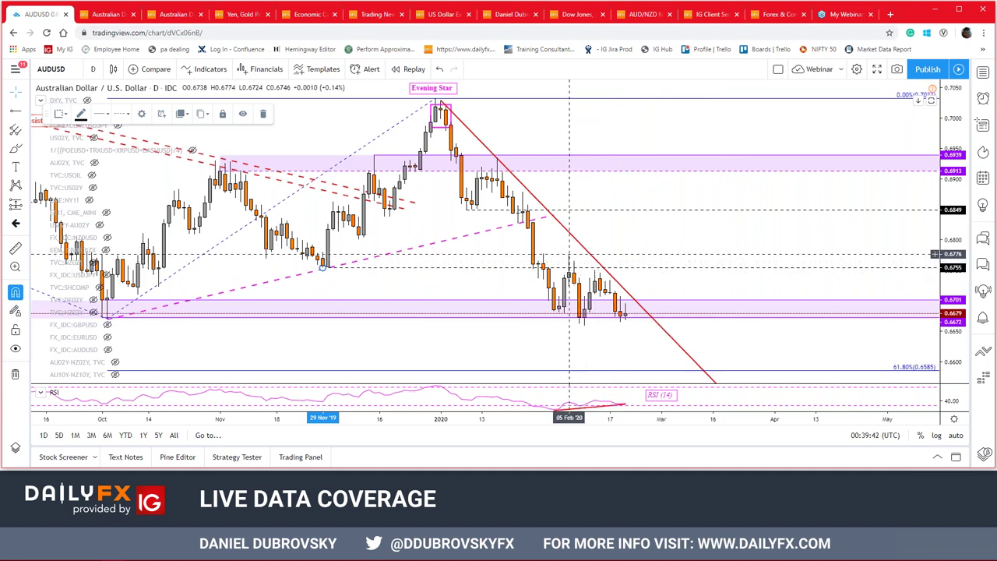
- Zoom out through the longer price history and check the Evening Star drawing at the high
scroll(569, 254, down, 2)
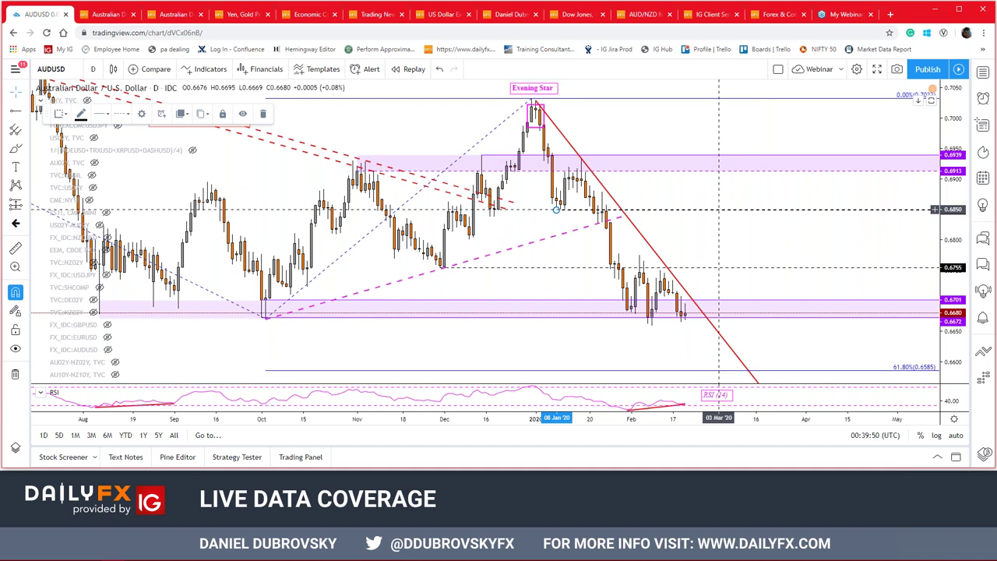
scroll(843, 251, down, 5)
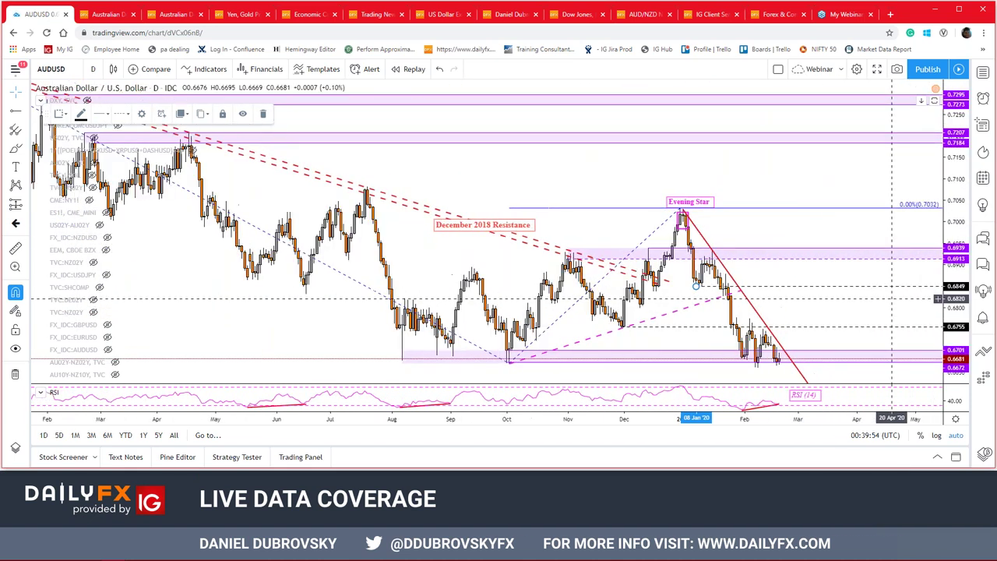
scroll(763, 190, up, 2)
scroll(760, 226, up, 2)
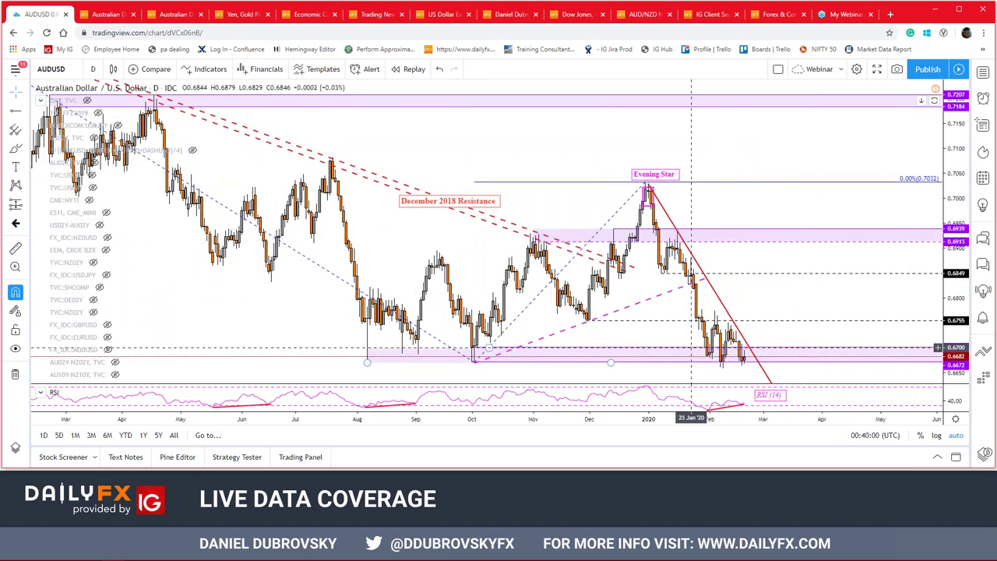
scroll(748, 359, down, 5)
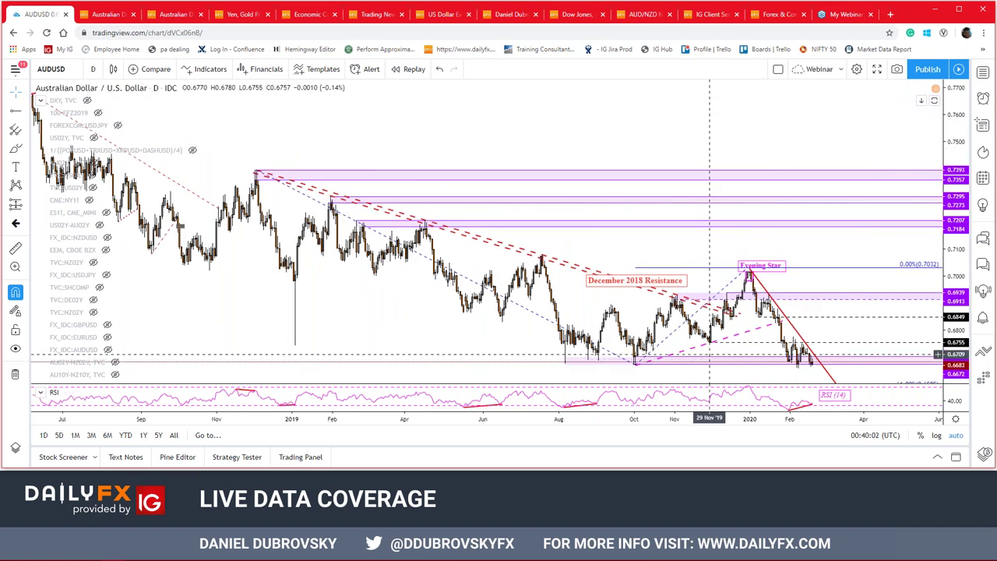
scroll(707, 355, up, 2)
drag(830, 194, 779, 191)
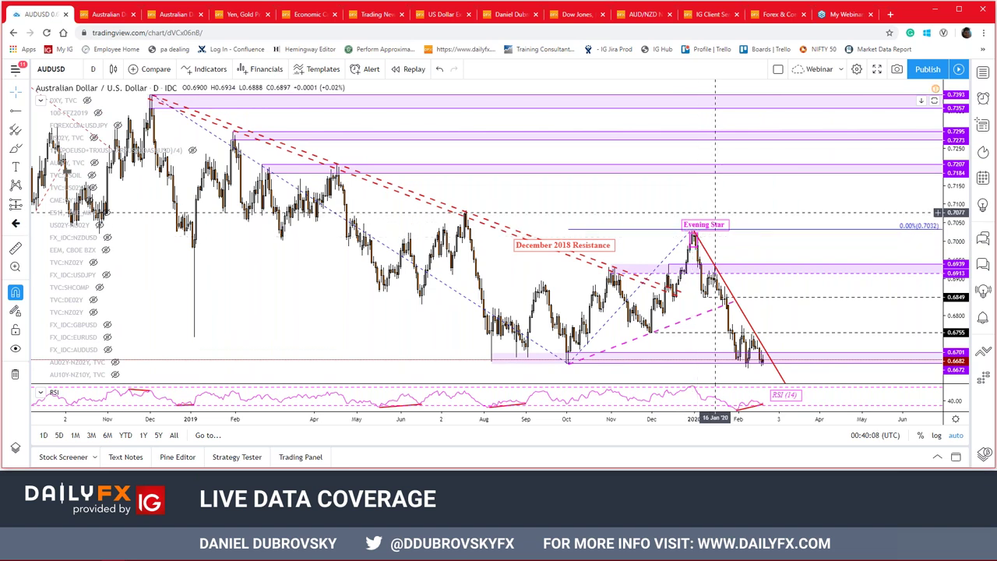
click(693, 235)
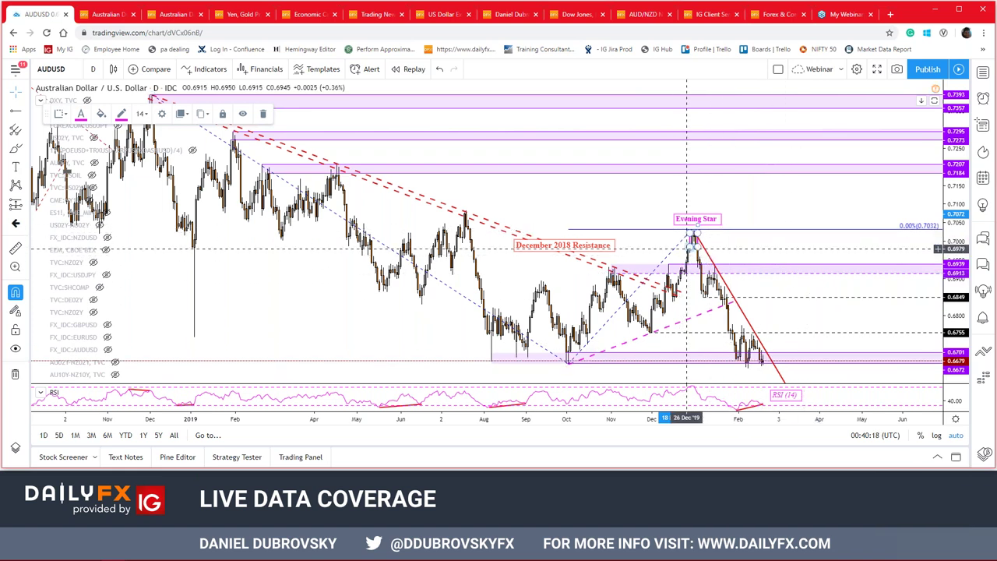
scroll(740, 226, up, 2)
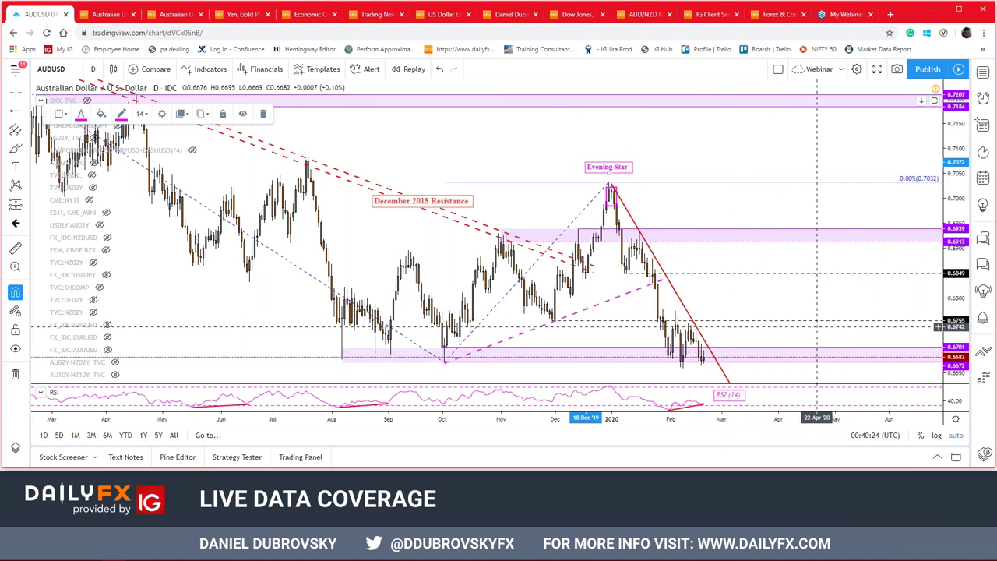
click(67, 65)
- Load the AUDJPY chart and check its RSI (14) label
text(AUDJP)
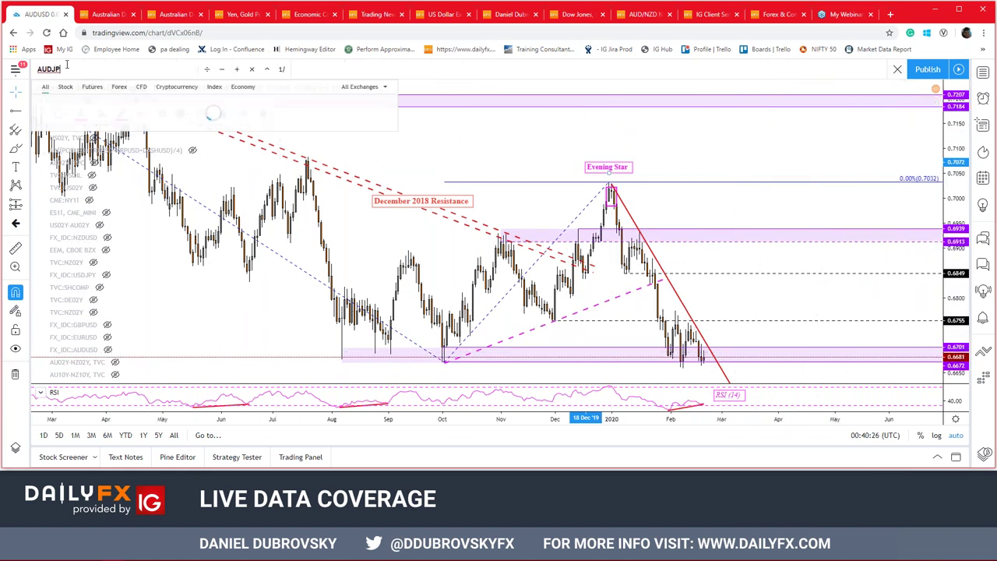
text(Y)
click(352, 153)
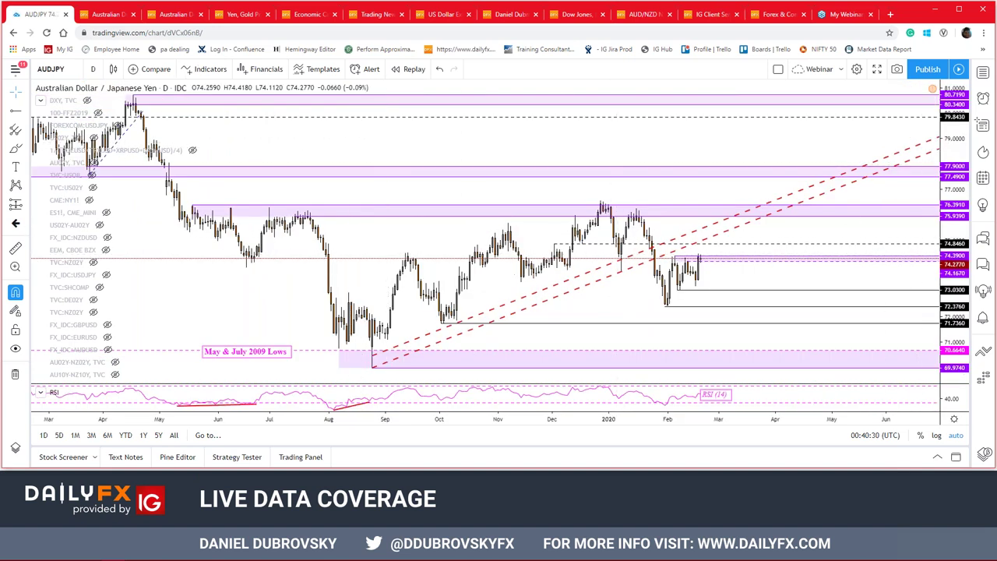
click(730, 395)
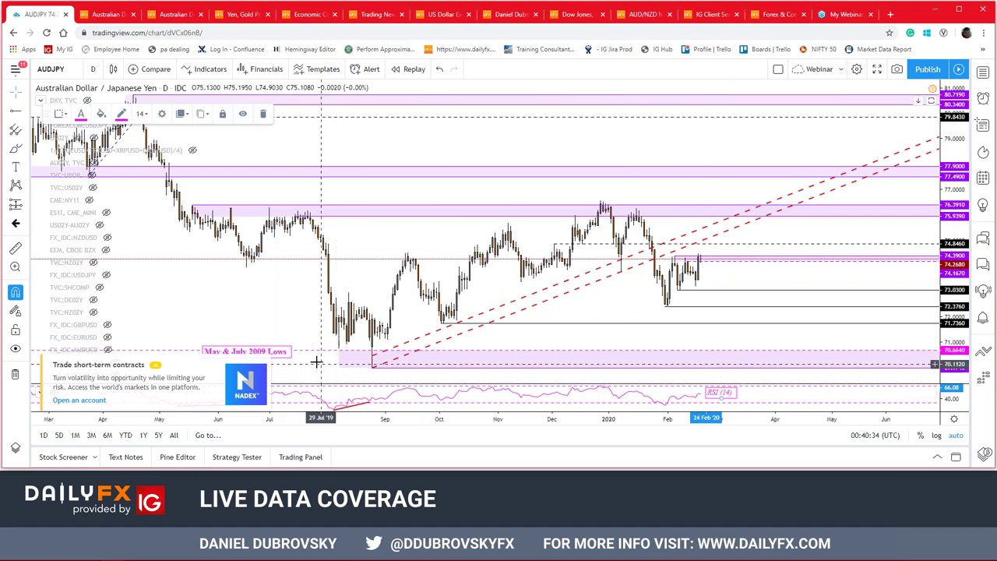
click(650, 196)
scroll(650, 196, down, 5)
scroll(651, 195, up, 4)
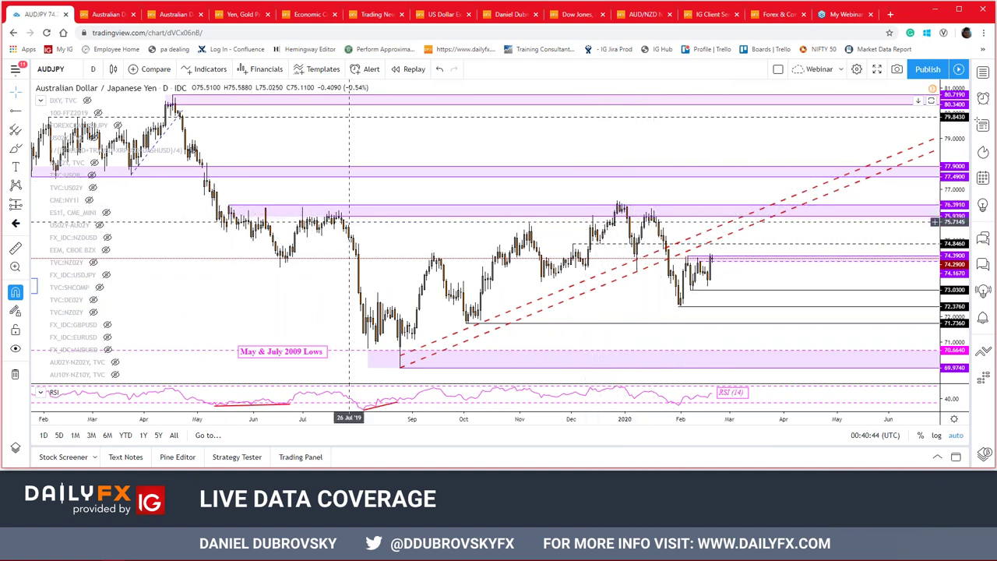
- Inspect the pink zone near 74.39 and the red dashed trendline, zooming out to October 2018
click(730, 258)
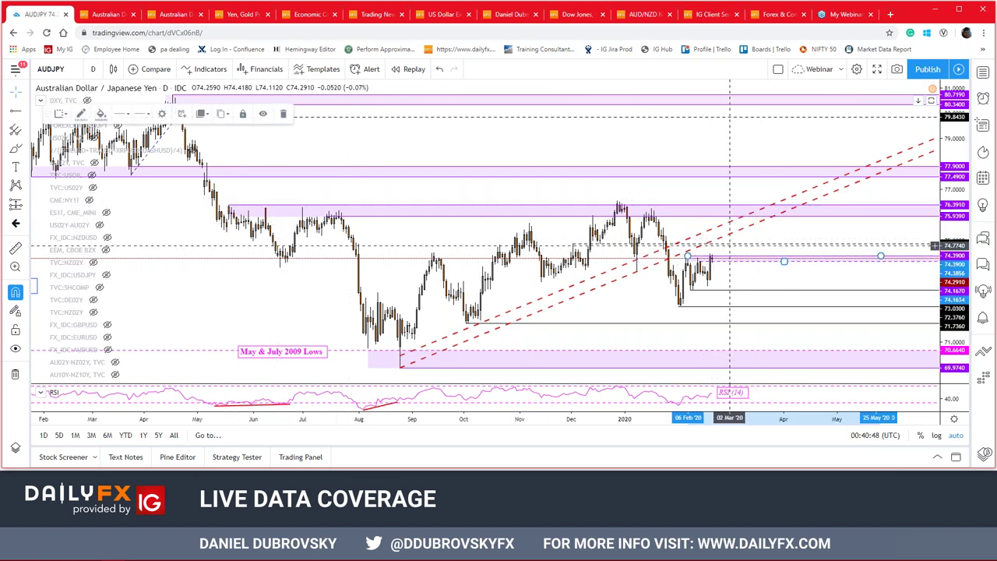
click(621, 272)
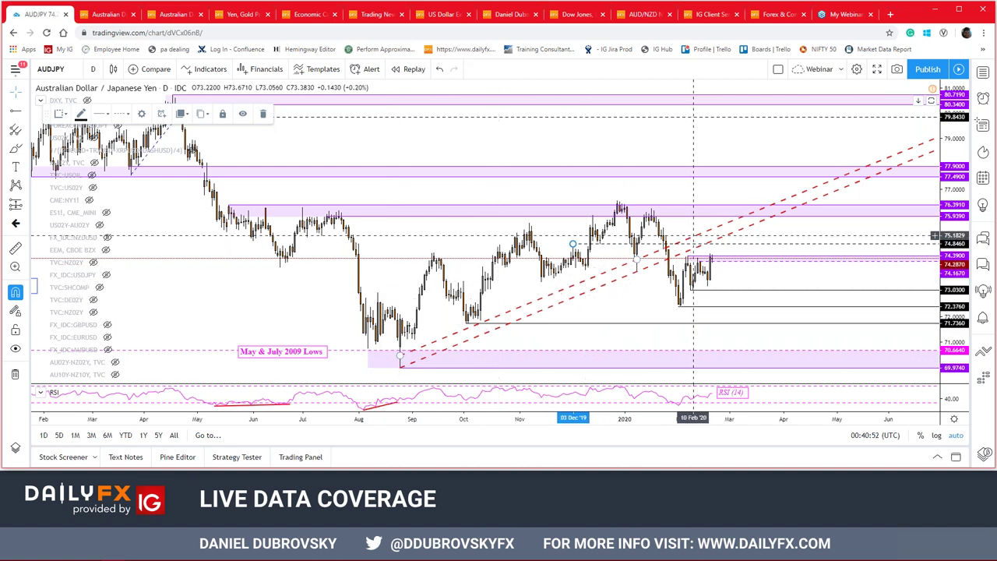
scroll(740, 183, down, 3)
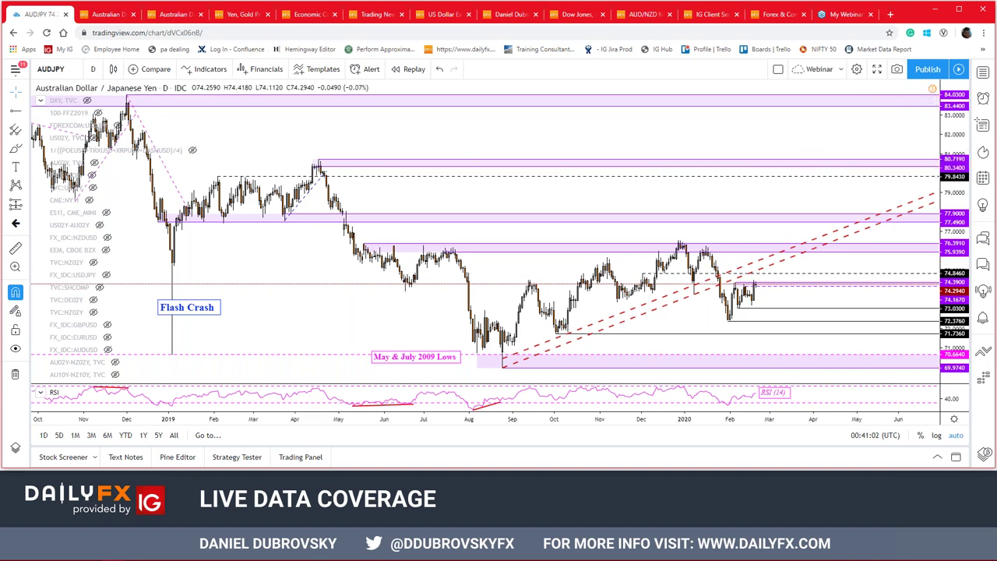
click(72, 69)
text(AUD)
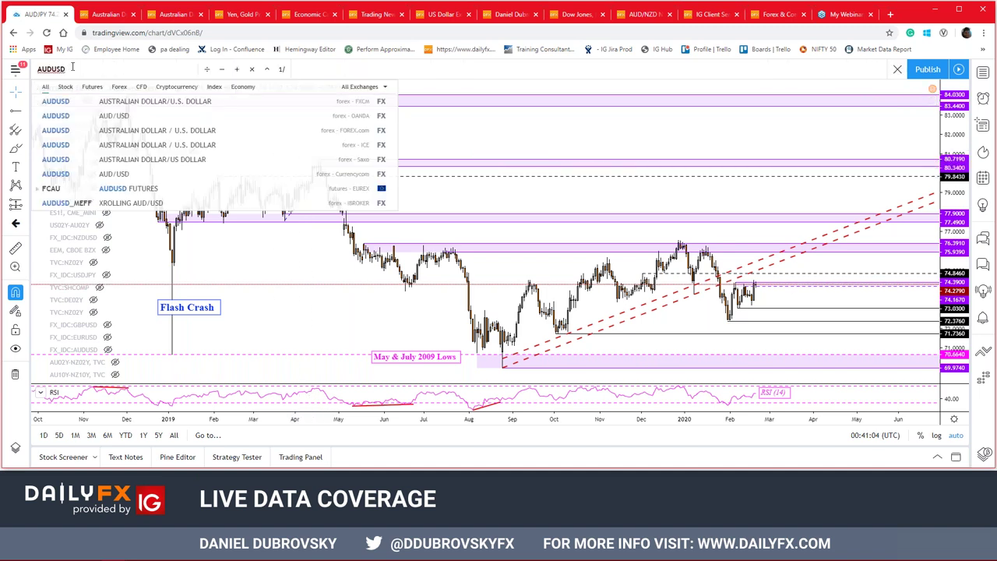
text(USD)
- Load AUD/USD, zoom into its past year, then bring up the IG Client Sentiment page
key(Return)
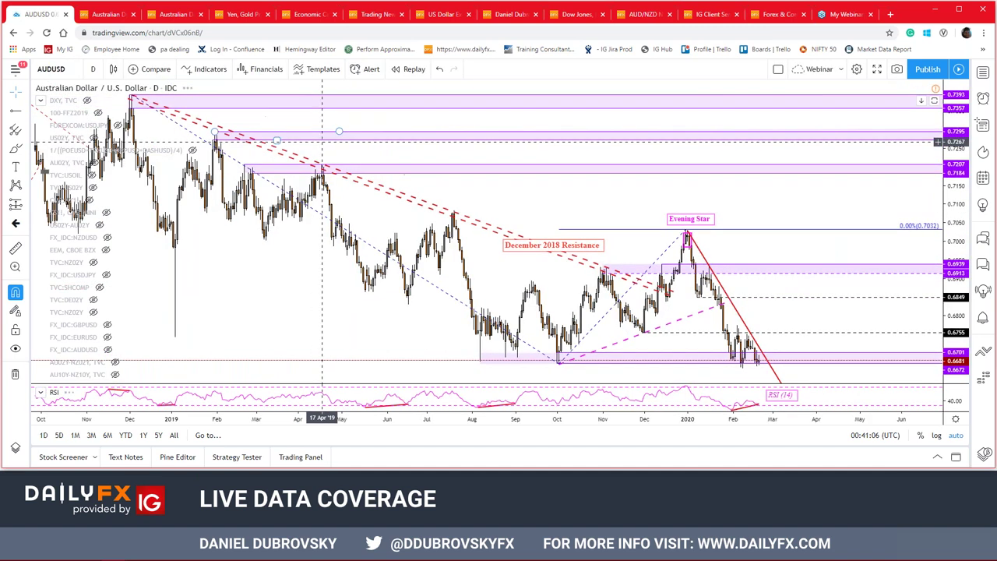
scroll(389, 288, up, 2)
scroll(634, 212, up, 2)
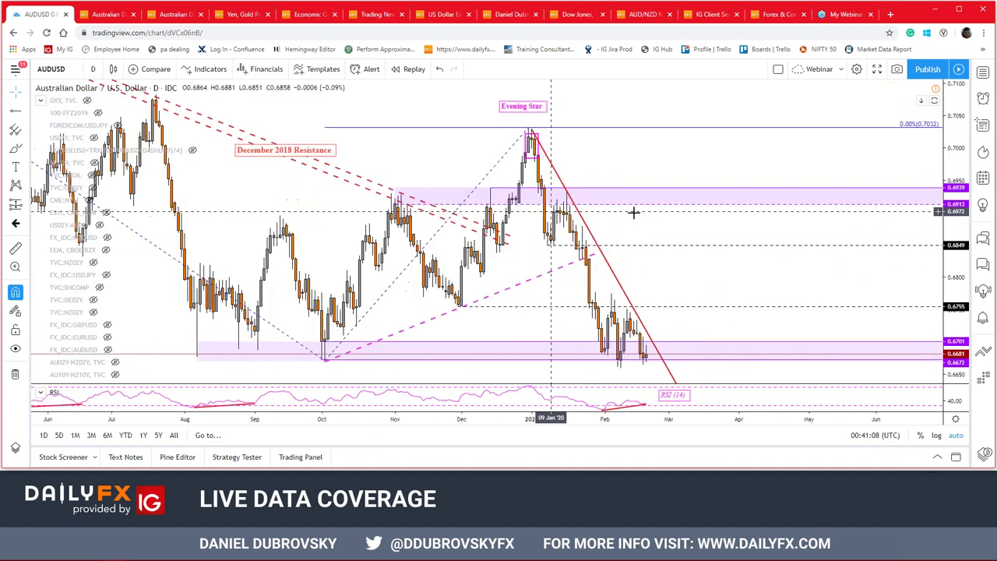
drag(641, 168, 658, 168)
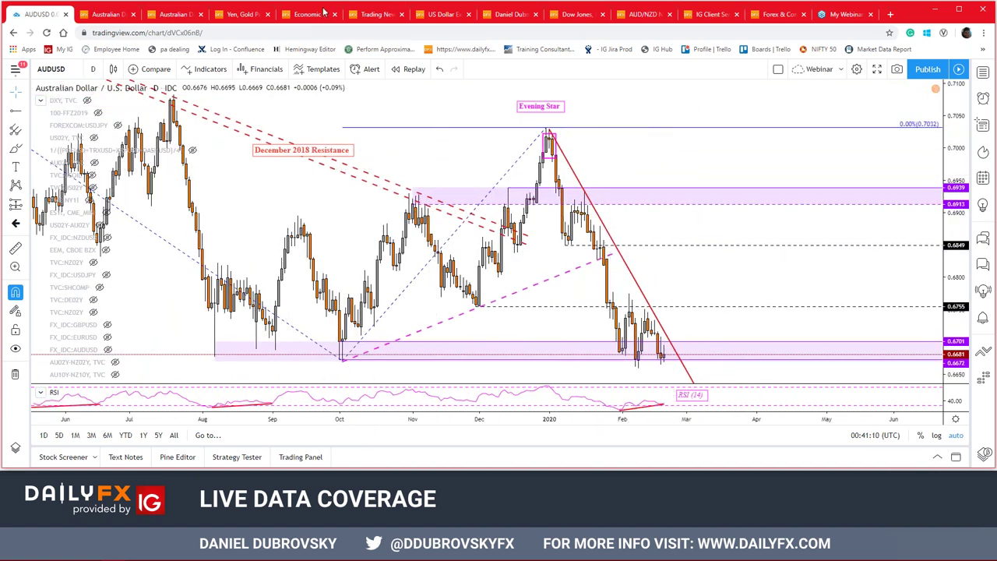
click(718, 17)
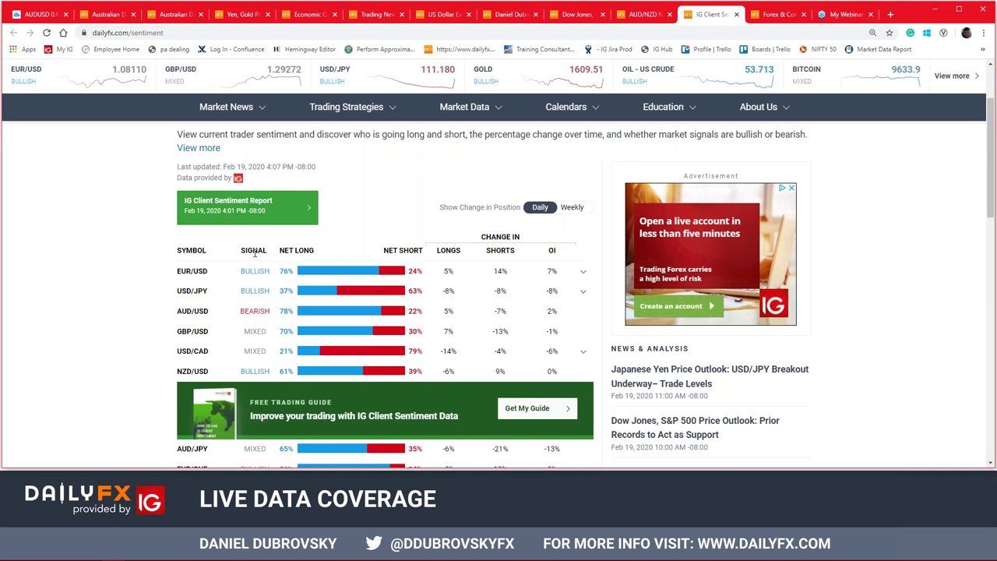
- Visit the AUD/USD page, return, and open the Feb 20, 2020 IG Client Sentiment Report in a new tab
scroll(254, 253, up, 3)
click(128, 33)
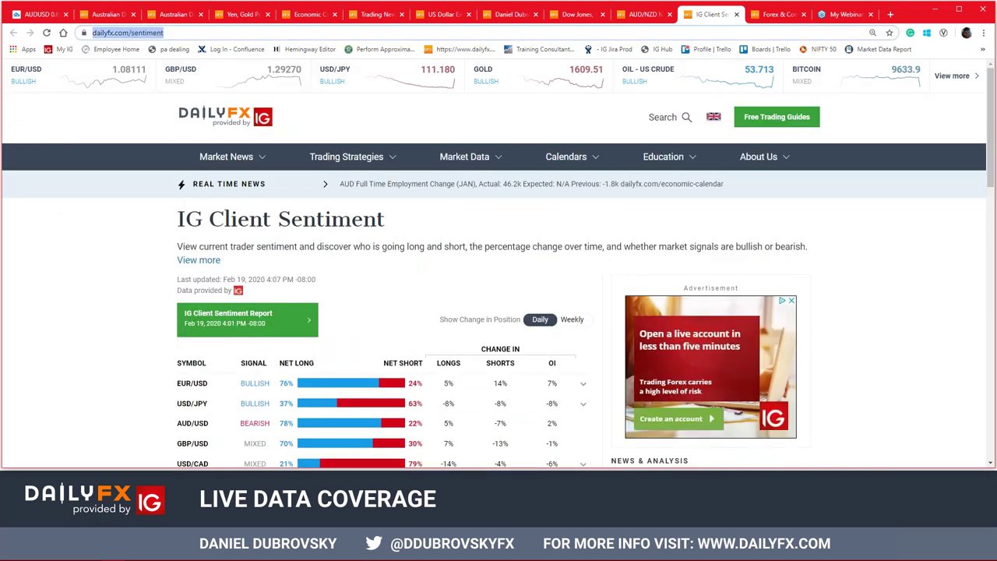
click(140, 257)
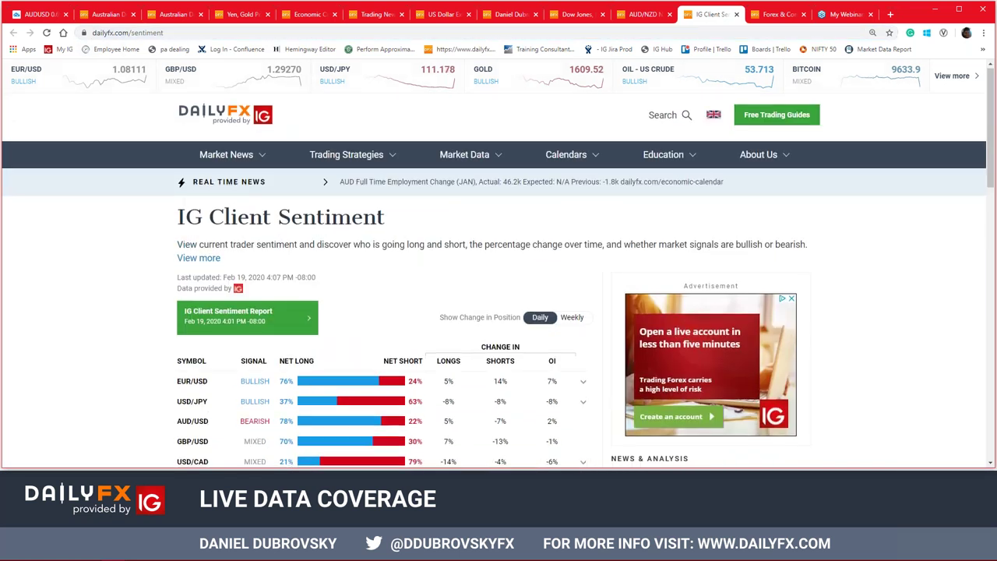
scroll(257, 314, down, 2)
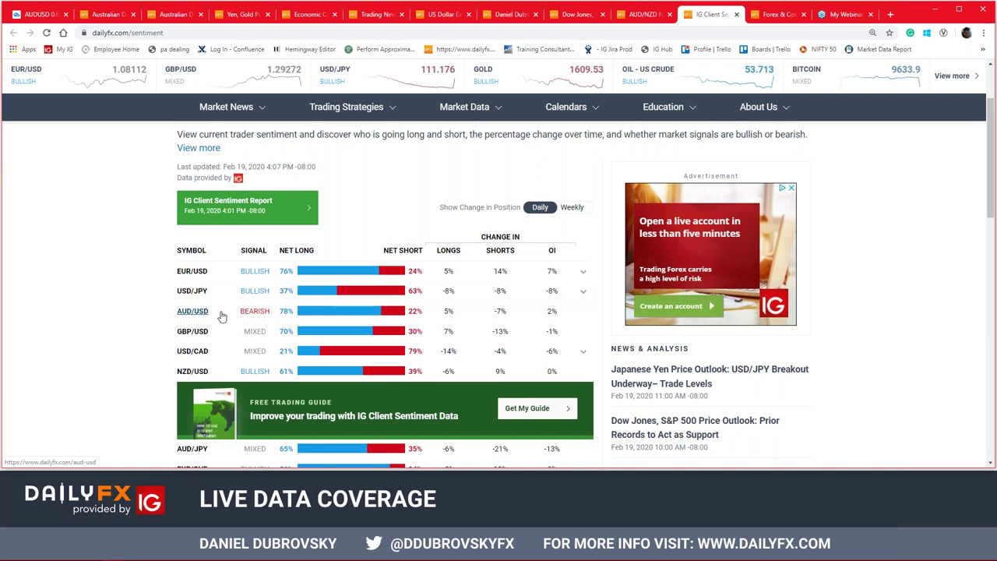
click(194, 310)
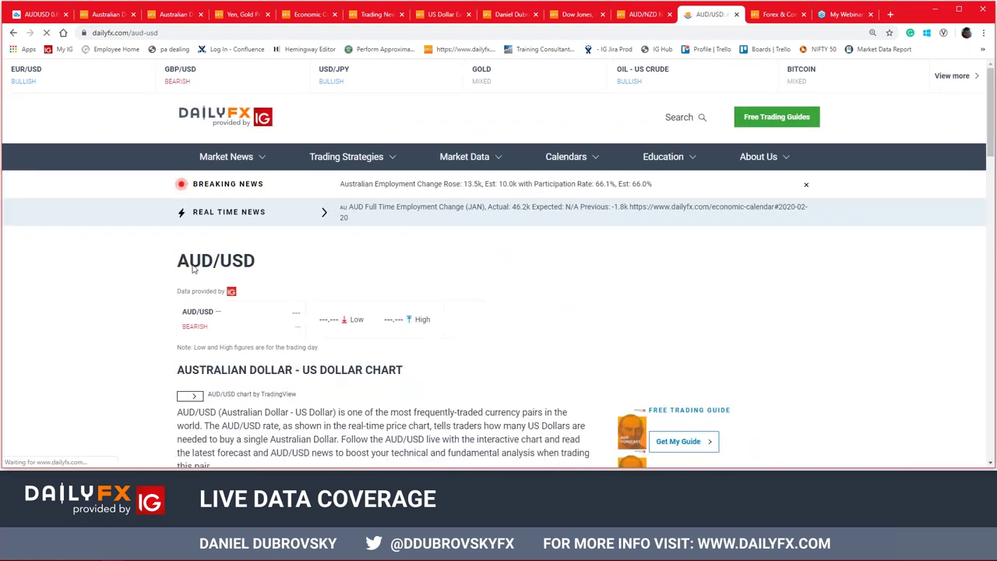
click(13, 34)
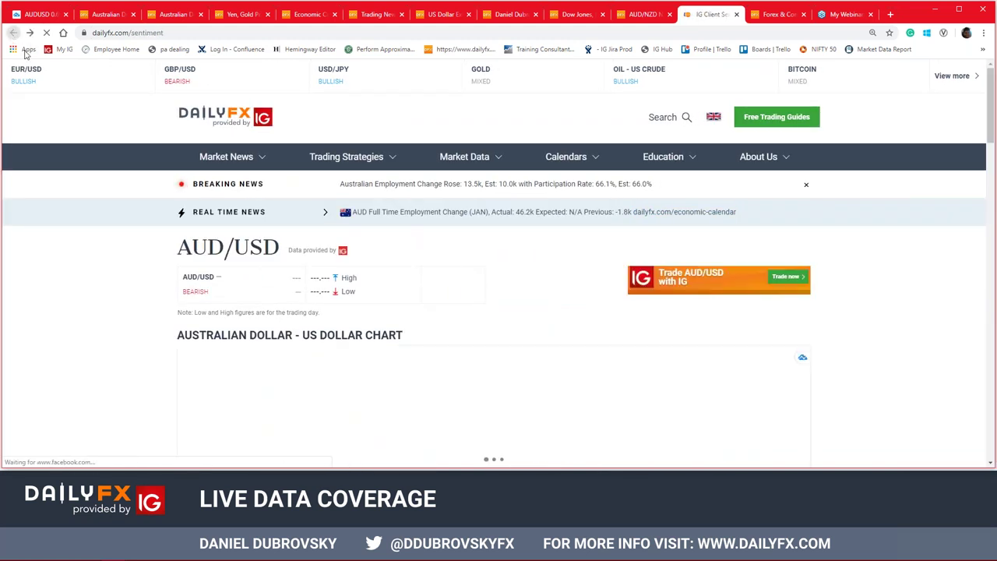
right_click(255, 316)
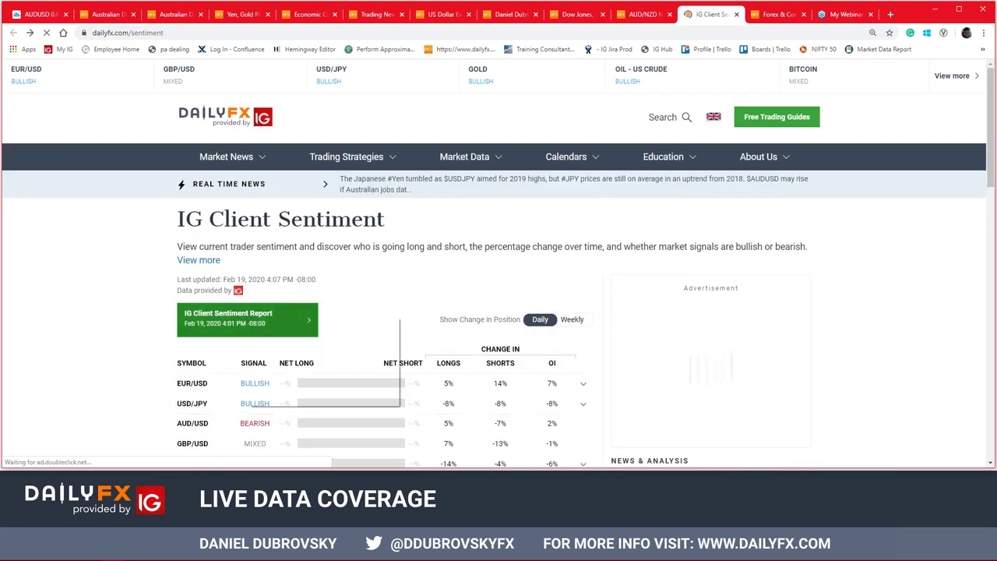
click(277, 325)
click(712, 15)
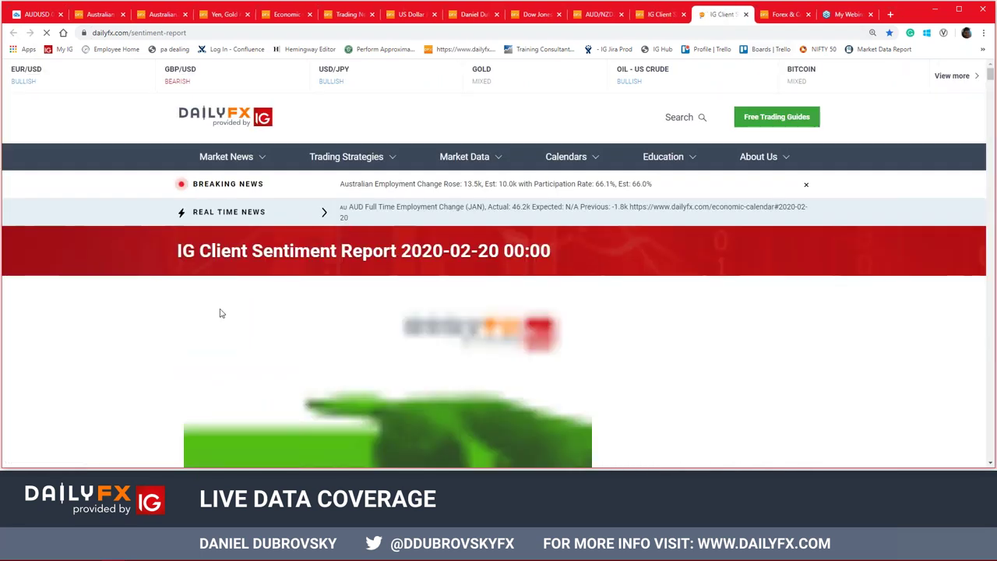
- Enlarge the report's AUD/USD Client Positioning chart, then go back to the TradingView price chart
scroll(67, 319, down, 10)
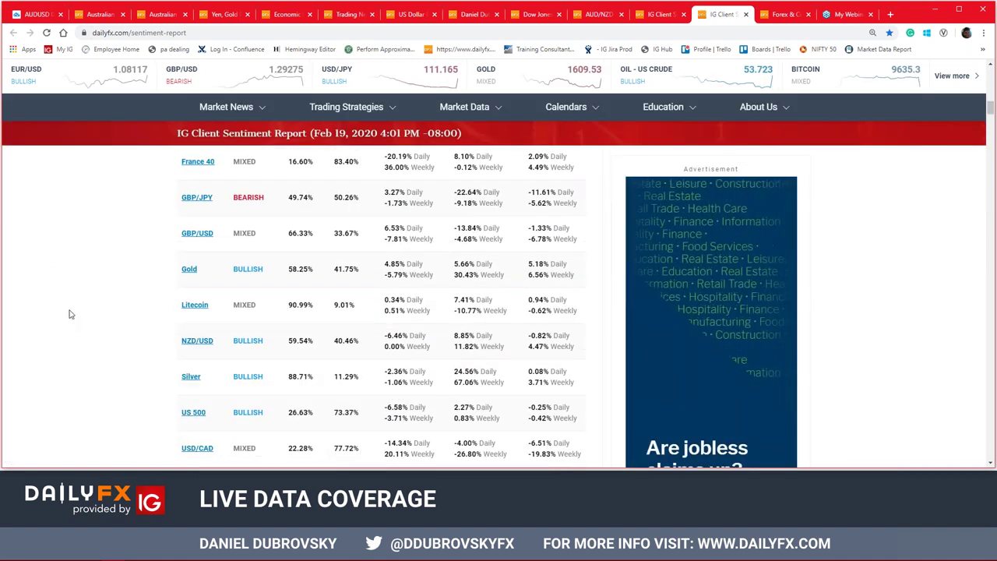
scroll(68, 312, down, 5)
scroll(69, 306, down, 8)
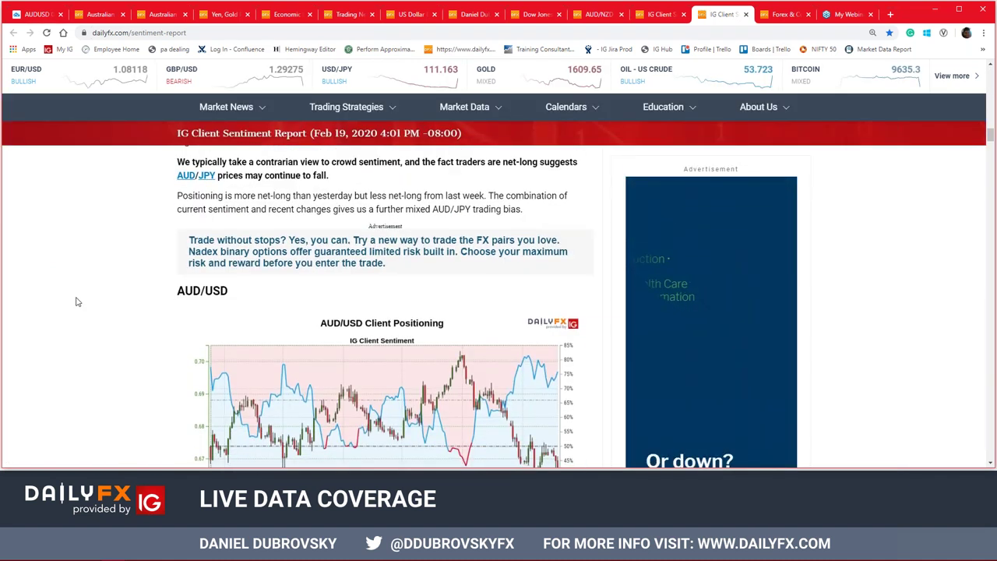
scroll(80, 285, up, 1)
click(312, 312)
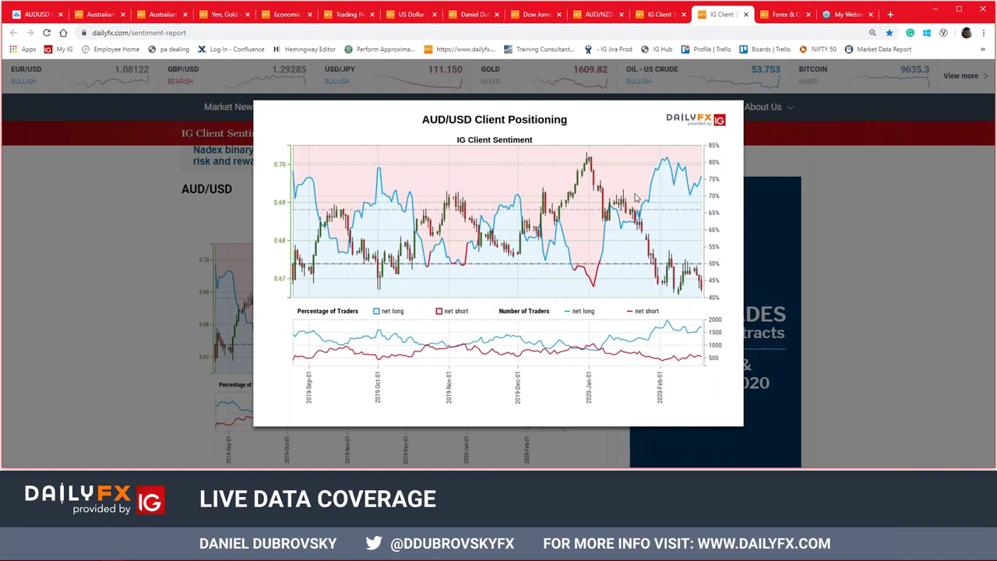
click(35, 14)
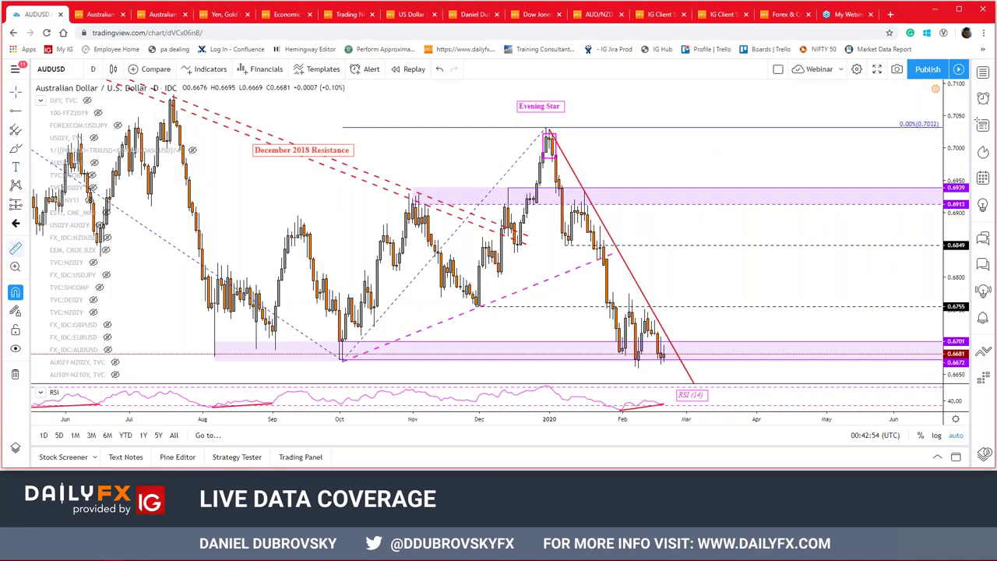
- Measure the recent AUD/USD drop, then return to the report and close the enlarged positioning chart
click(748, 135)
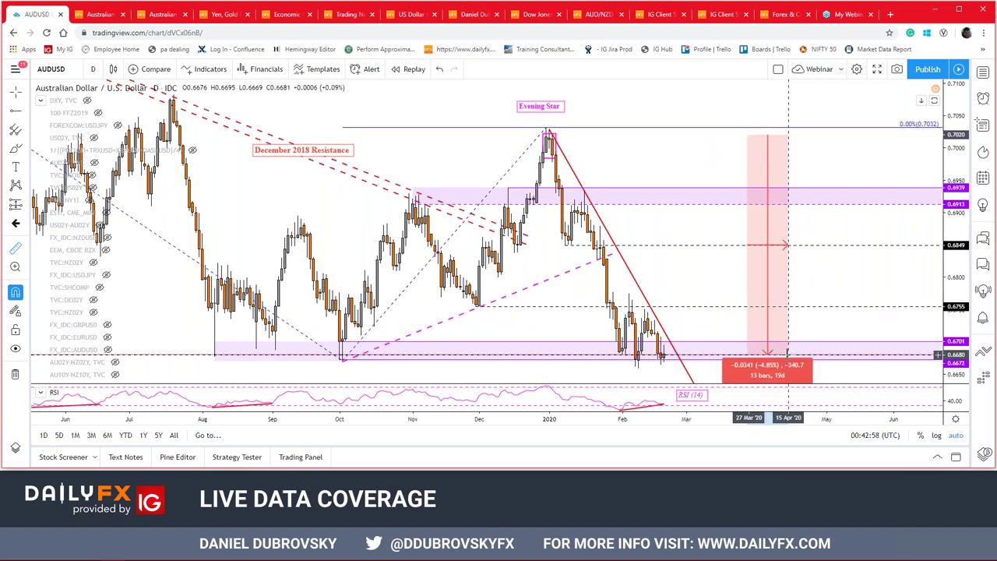
click(659, 14)
click(721, 14)
click(927, 253)
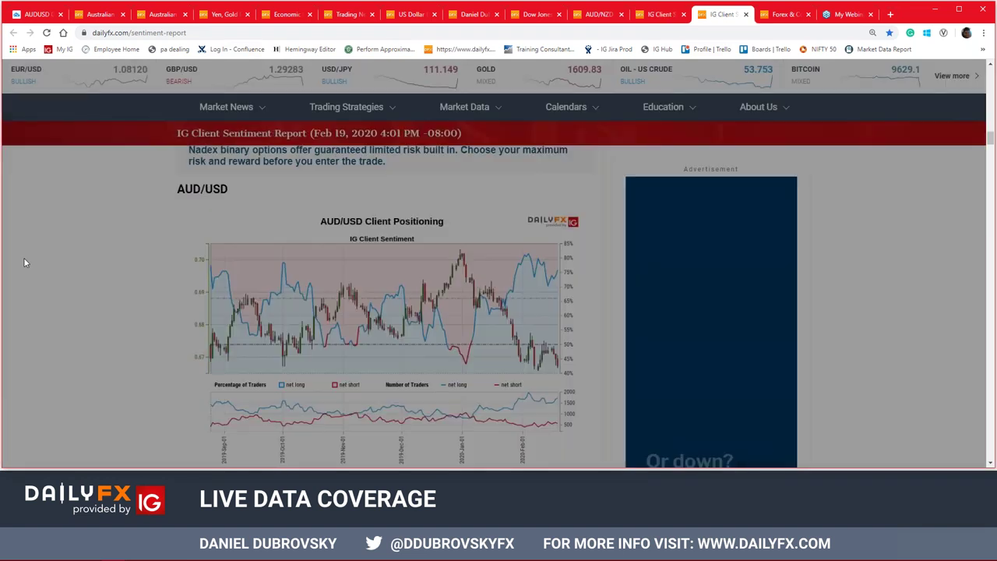
- Highlight the AUD/USD 77.45% net-long and bearish contrarian bias sentences, then return to the price chart
scroll(166, 228, down, 1)
scroll(166, 228, down, 4)
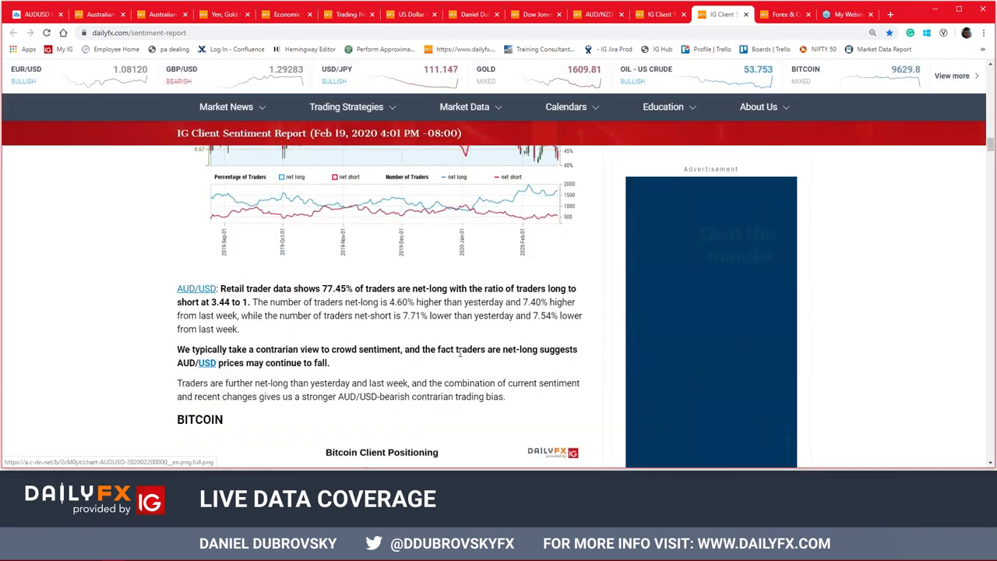
drag(382, 302, 551, 332)
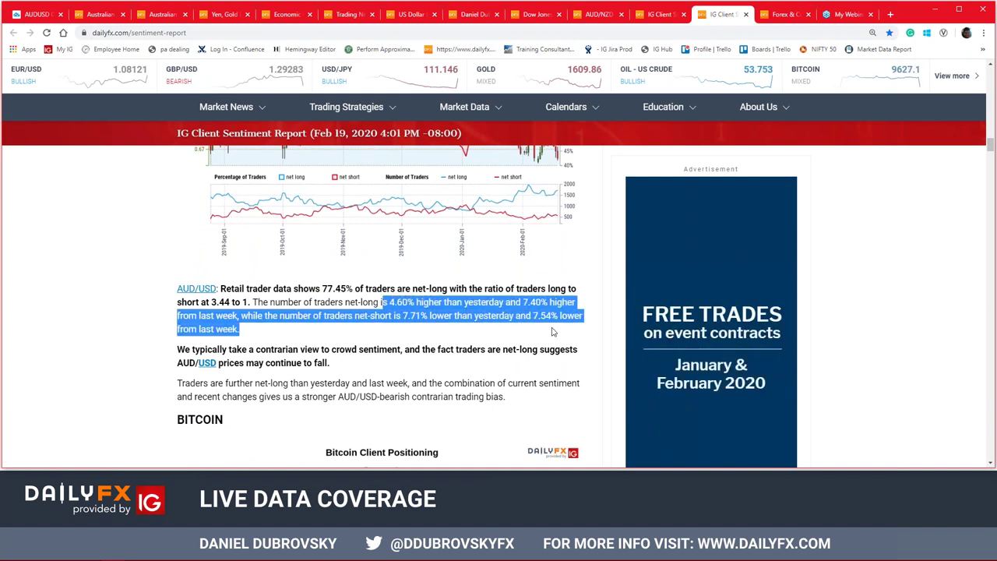
drag(507, 397, 175, 385)
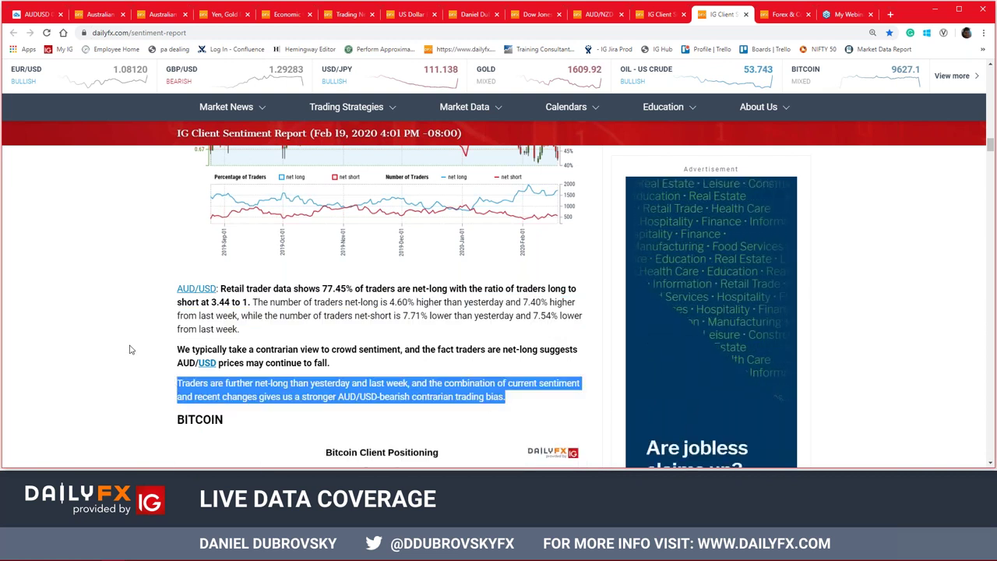
scroll(130, 350, up, 2)
click(35, 14)
scroll(732, 335, left, 2)
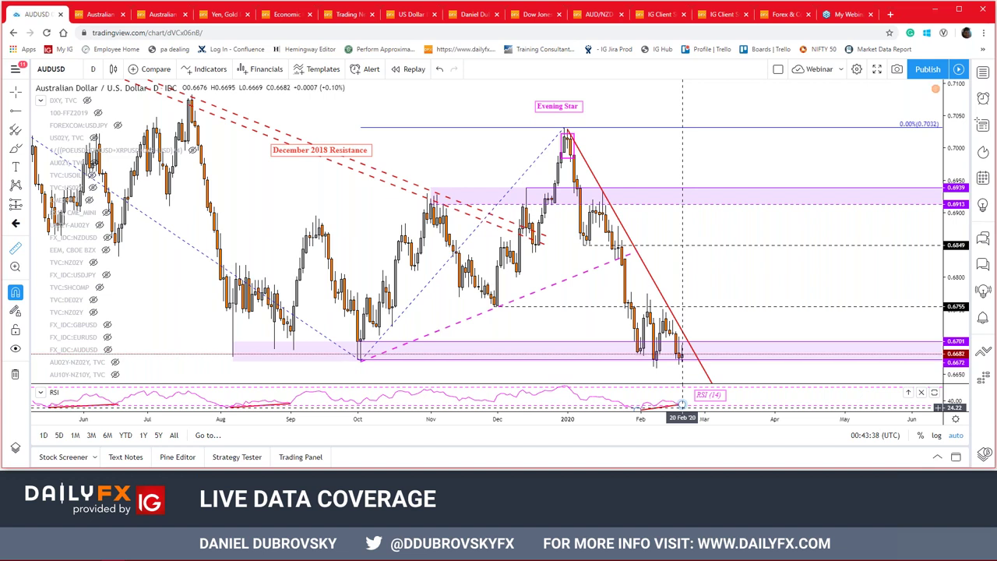
- Measure the last few AUD/USD bars and zoom in to the months from July onward
drag(694, 286, 744, 292)
scroll(744, 292, up, 2)
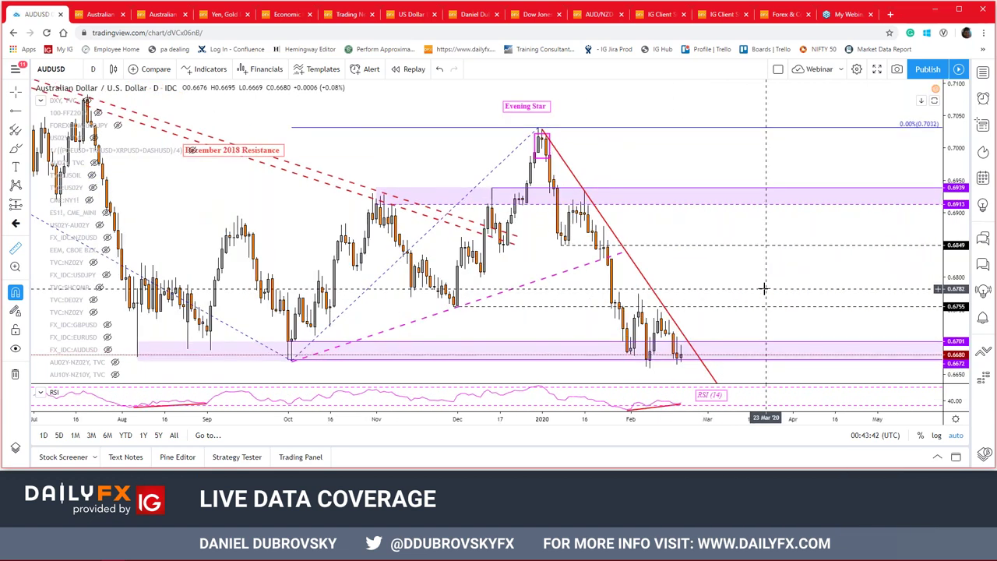
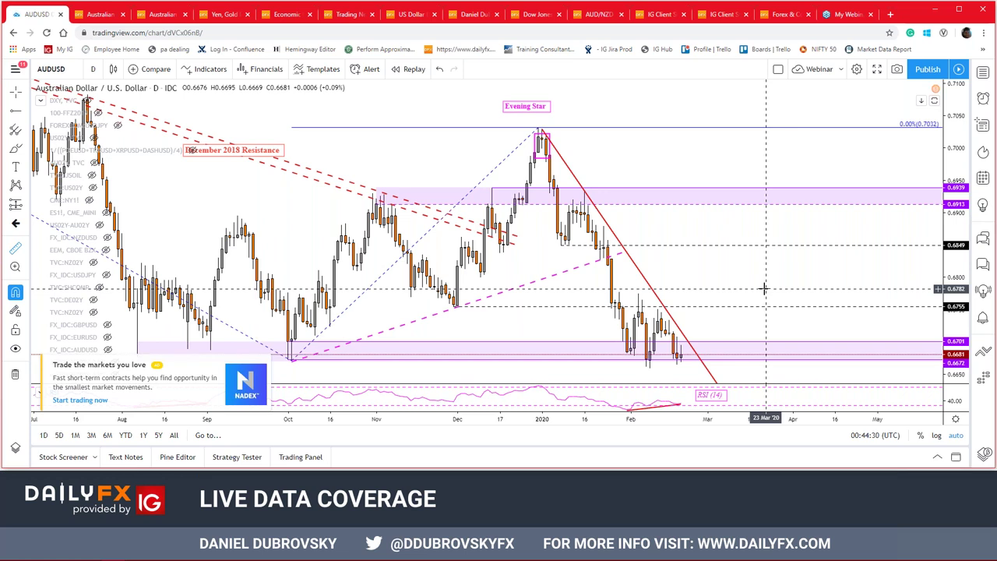
- Rescale the AUDUSD chart to show the 61.8% level, select the pink support zone, and pan back to early 2019
scroll(764, 289, down, 2)
drag(962, 272, 847, 160)
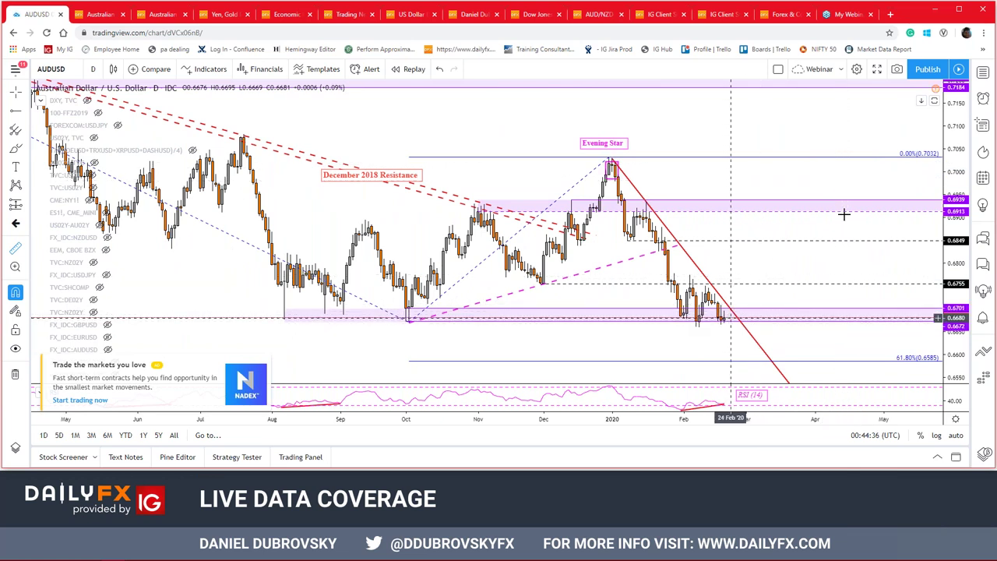
click(741, 309)
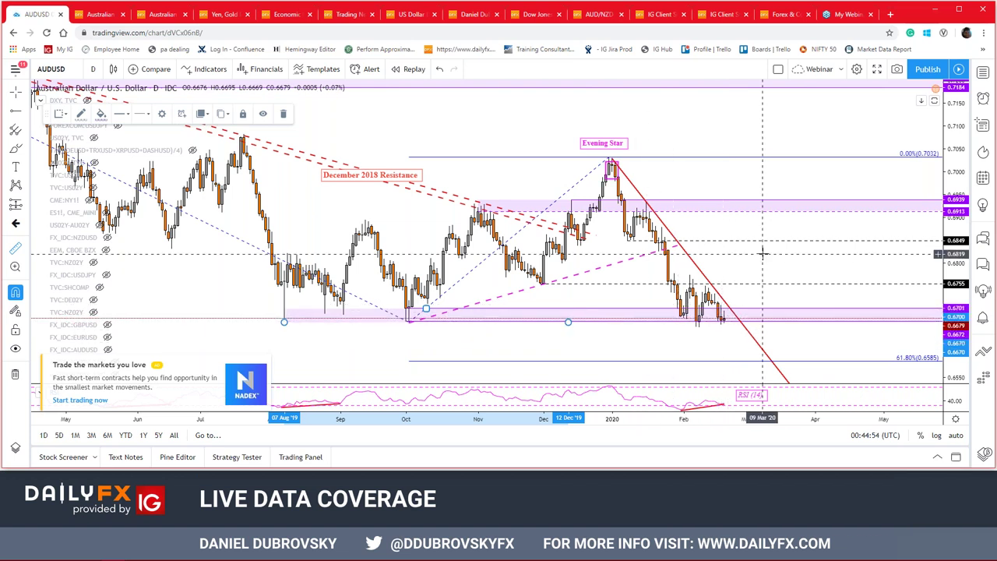
drag(694, 144, 918, 199)
scroll(857, 195, down, 2)
- Measure a couple of price moves, then drag the December 2018 Resistance label up and to the left
shift+click(574, 214)
click(650, 194)
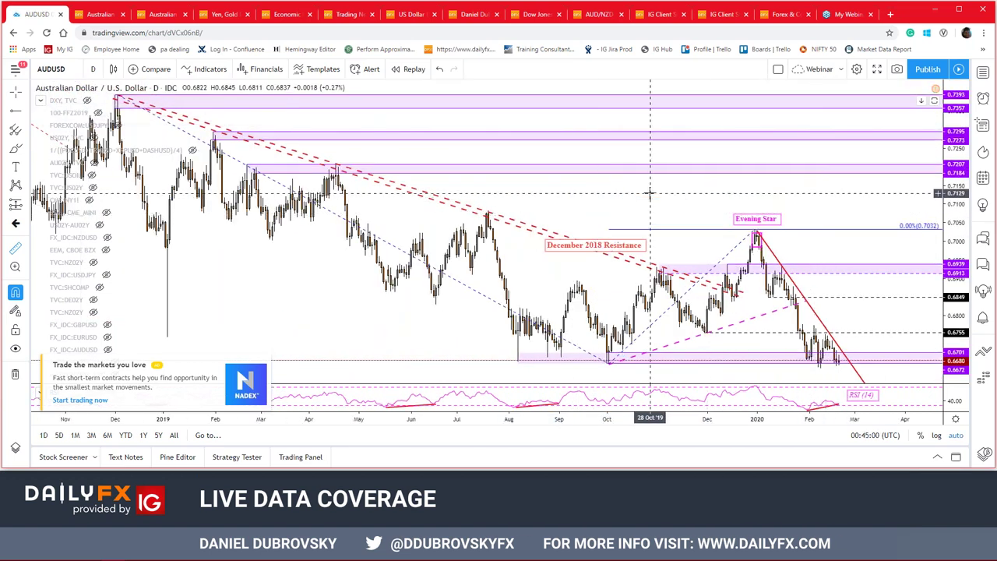
shift+click(608, 234)
click(648, 228)
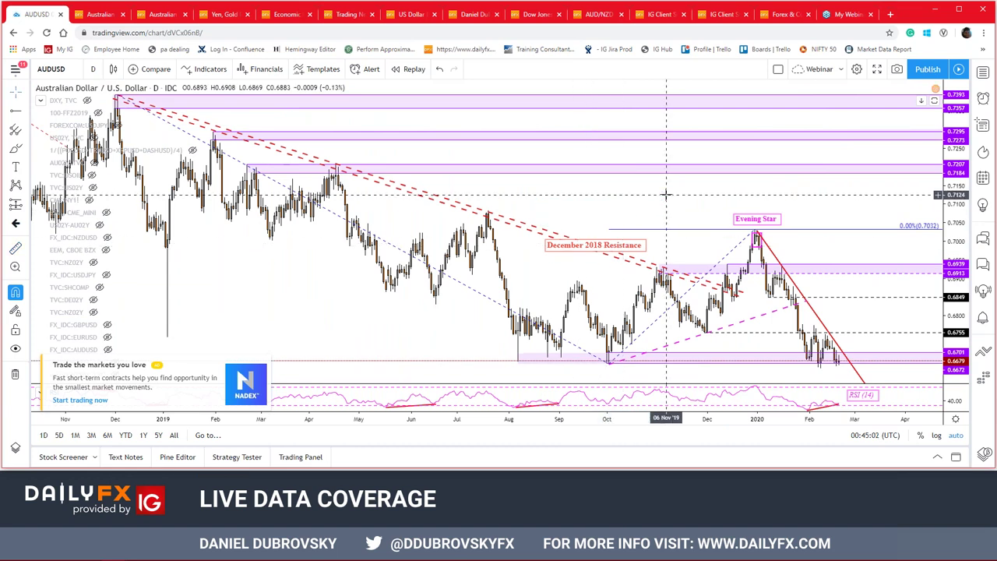
drag(615, 245, 449, 194)
scroll(569, 196, down, 1)
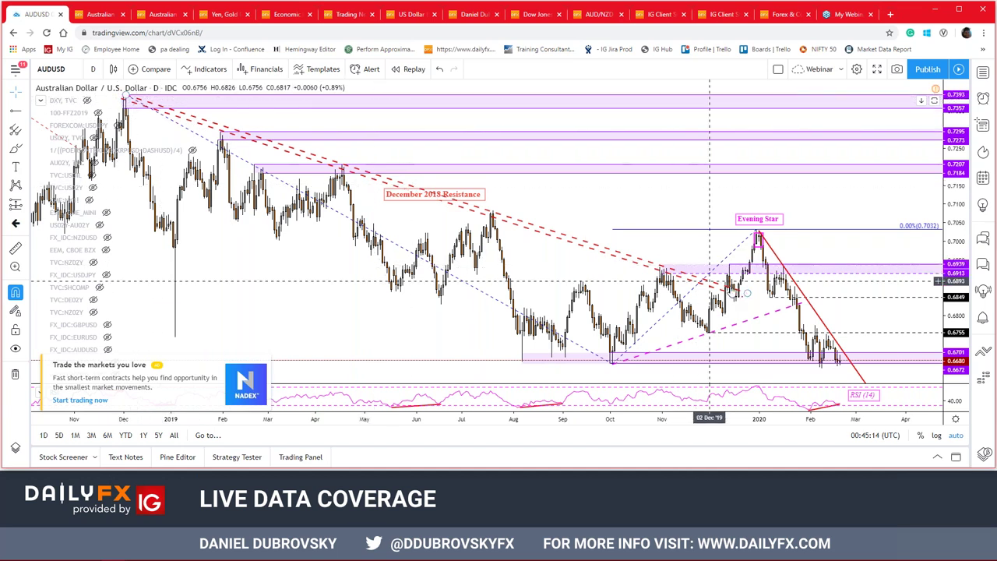
scroll(713, 283, up, 2)
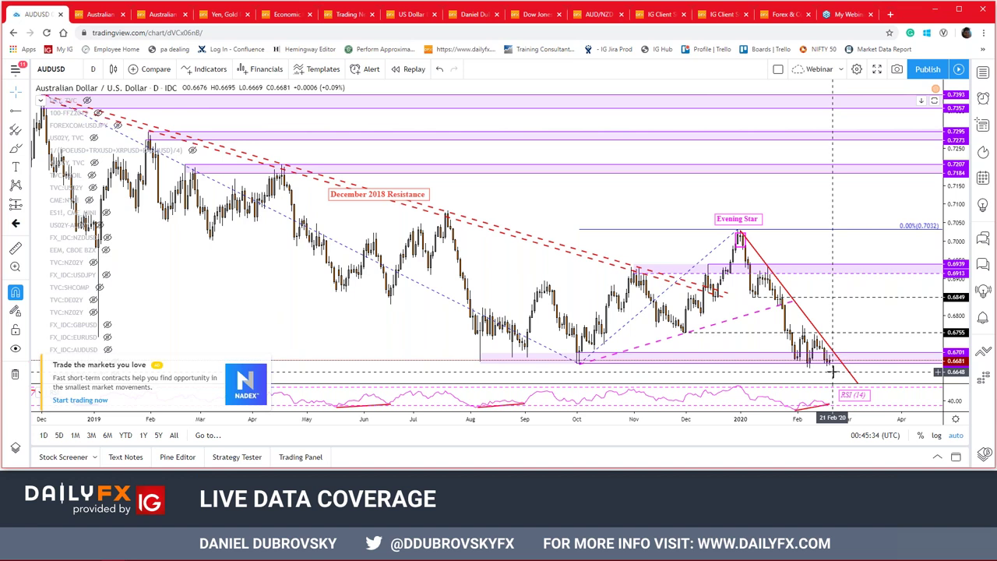
text(AUD)
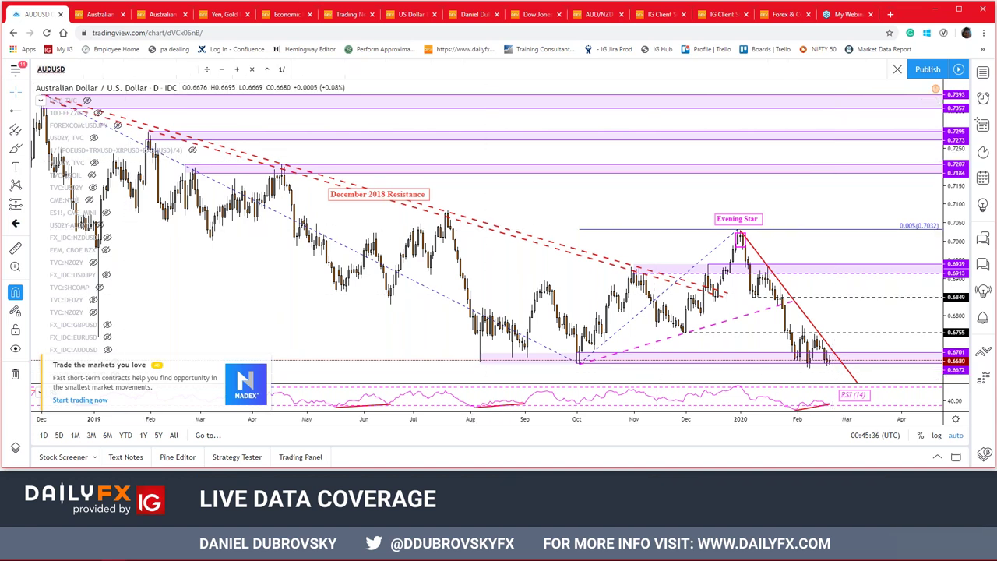
text(CAD)
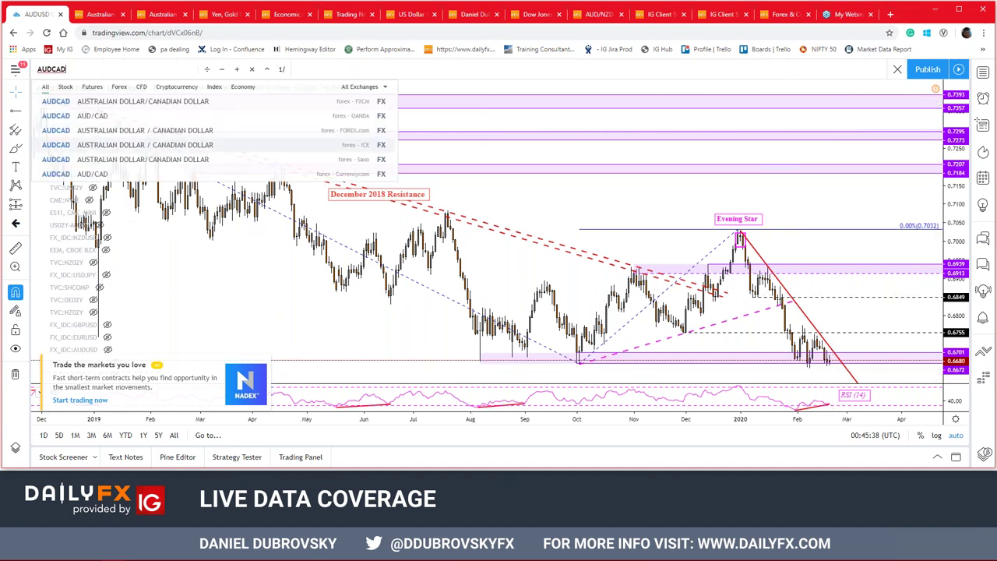
- Load the AUDCAD daily chart and pan it toward recent prices
key(Return)
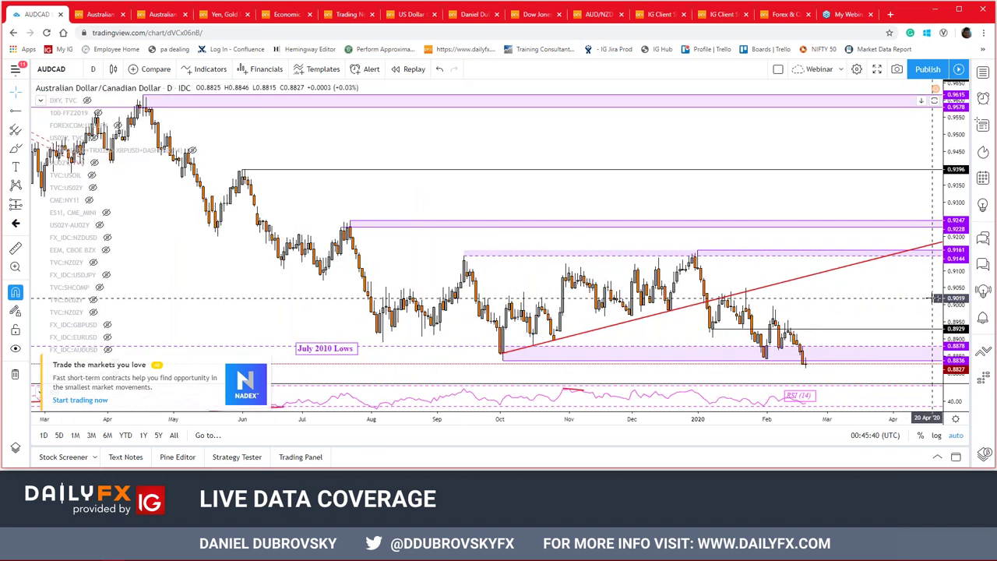
scroll(938, 298, up, 2)
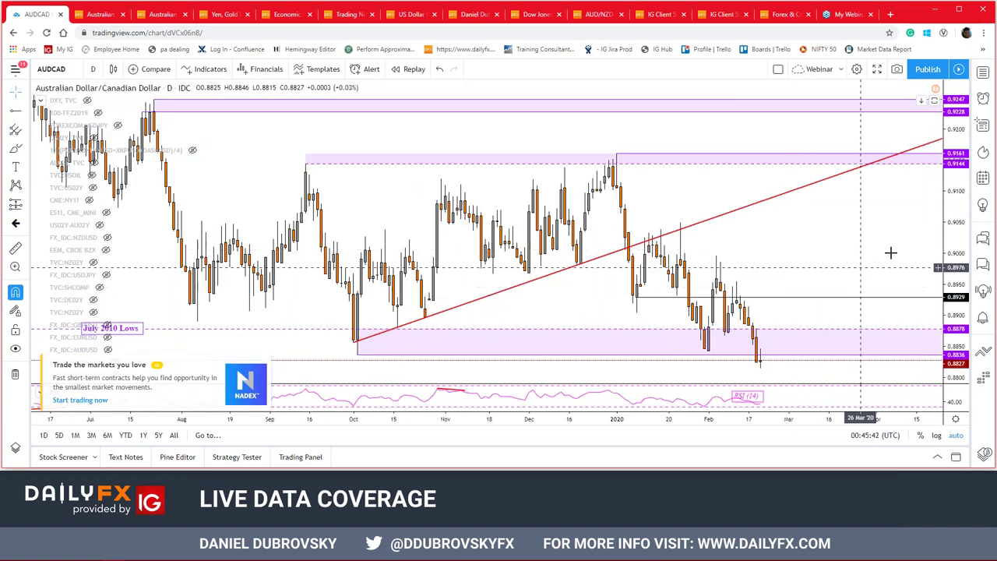
drag(875, 242, 834, 240)
right_click(835, 240)
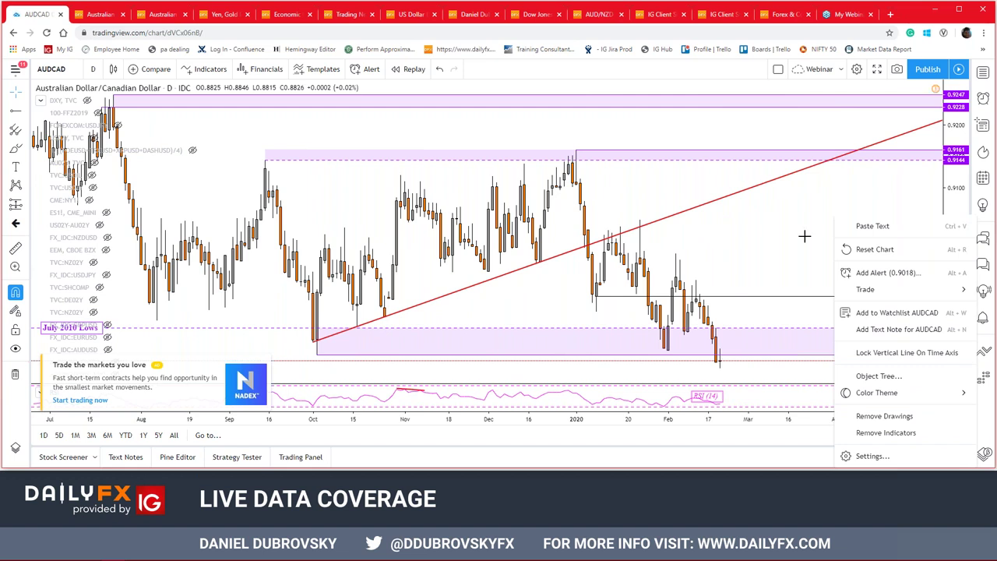
click(789, 207)
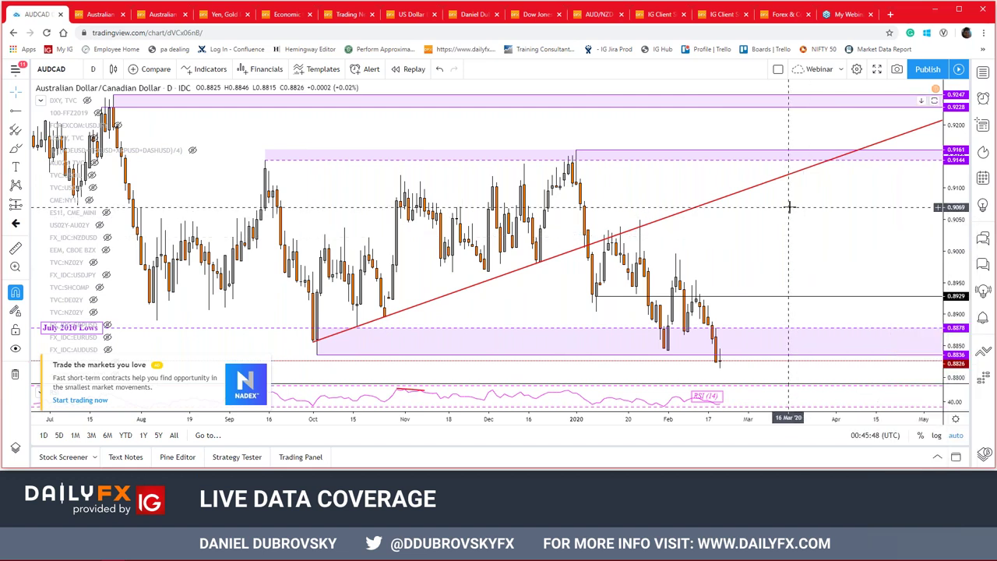
- Close the trading ad banner, then bring up today's events on the DailyFX economic calendar
click(269, 365)
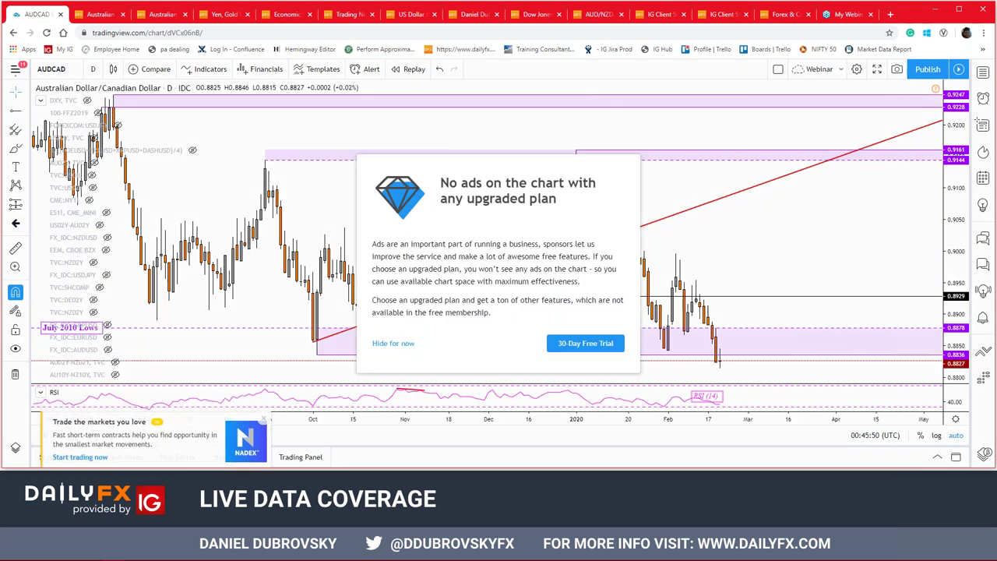
click(287, 14)
click(459, 140)
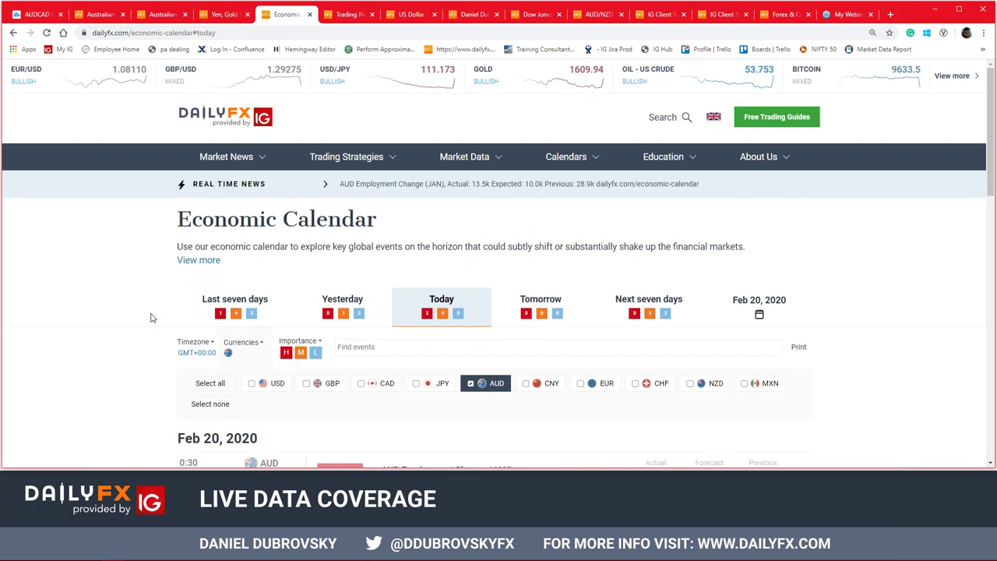
- Add CAD to the calendar's currency filter, review yesterday's releases like CAD CPI, then return to AUDCAD
scroll(153, 318, down, 2)
click(380, 270)
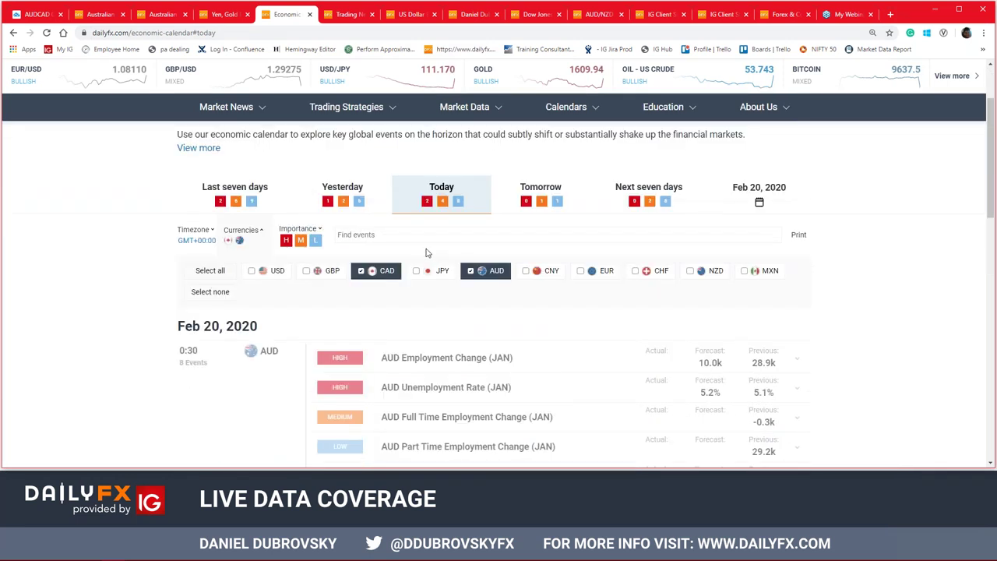
click(334, 210)
scroll(146, 270, down, 3)
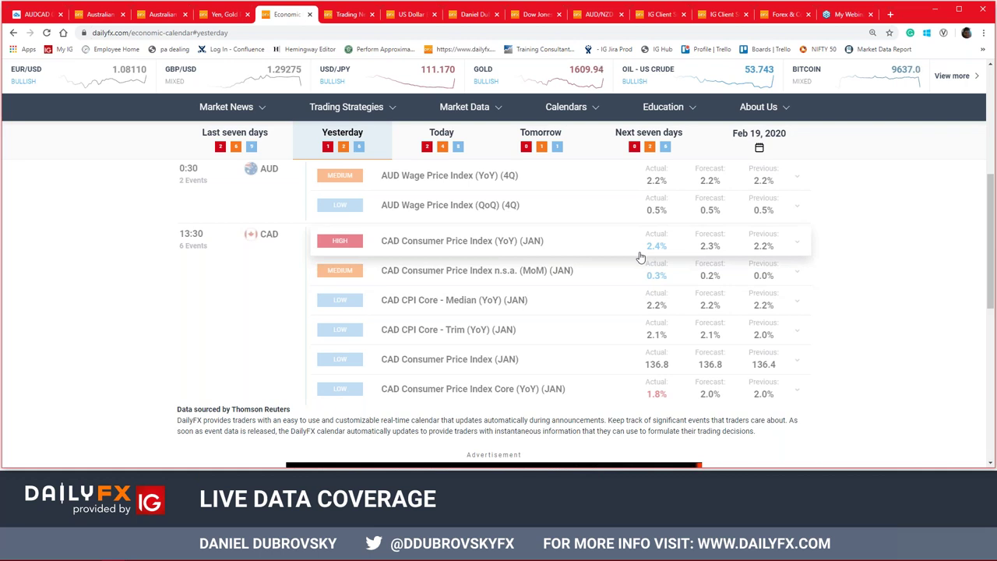
click(38, 14)
click(768, 198)
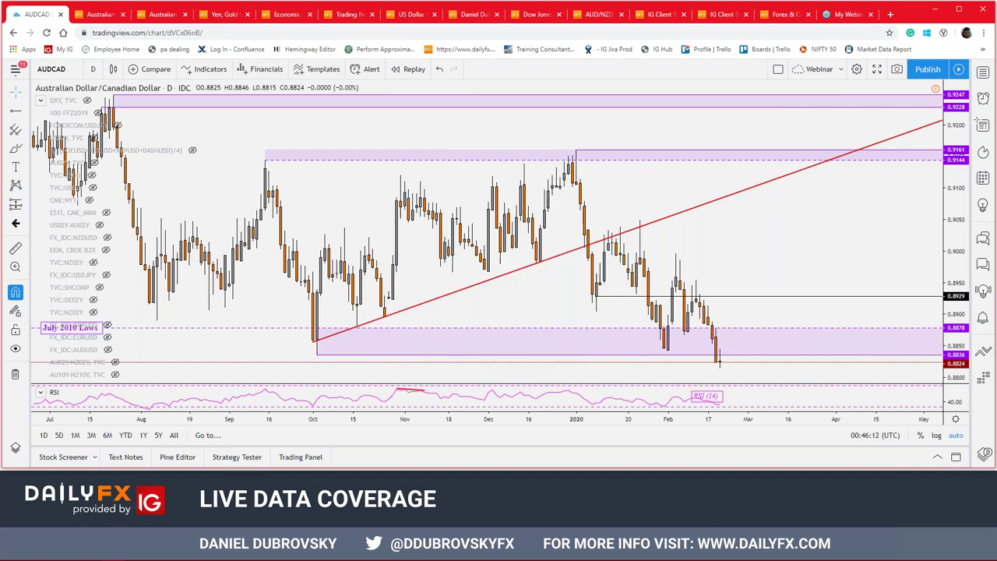
- Select the horizontal support lines while zooming out across the AUDCAD 2009–2019 history
scroll(865, 232, down, 3)
right_click(837, 275)
click(836, 275)
click(634, 363)
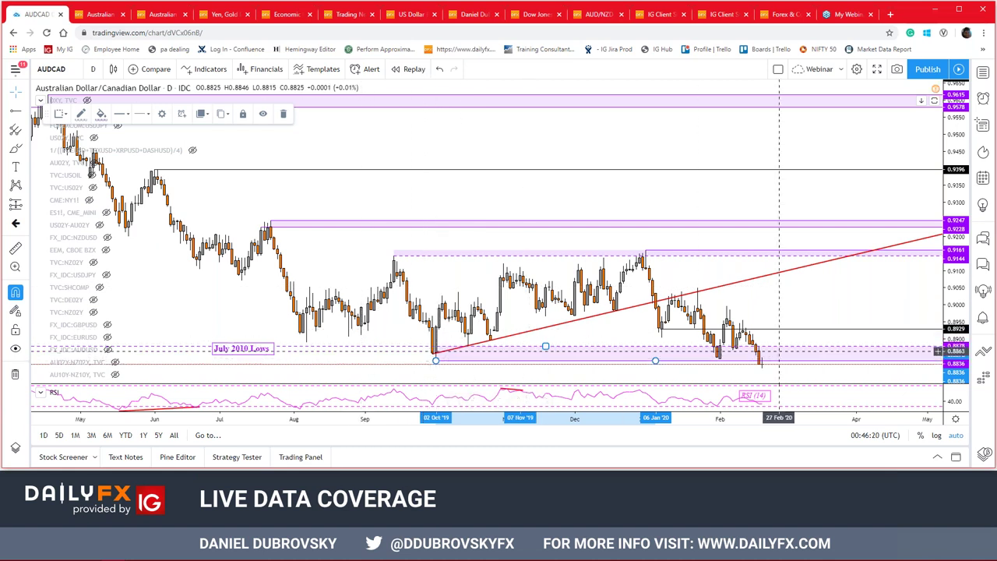
scroll(421, 361, down, 5)
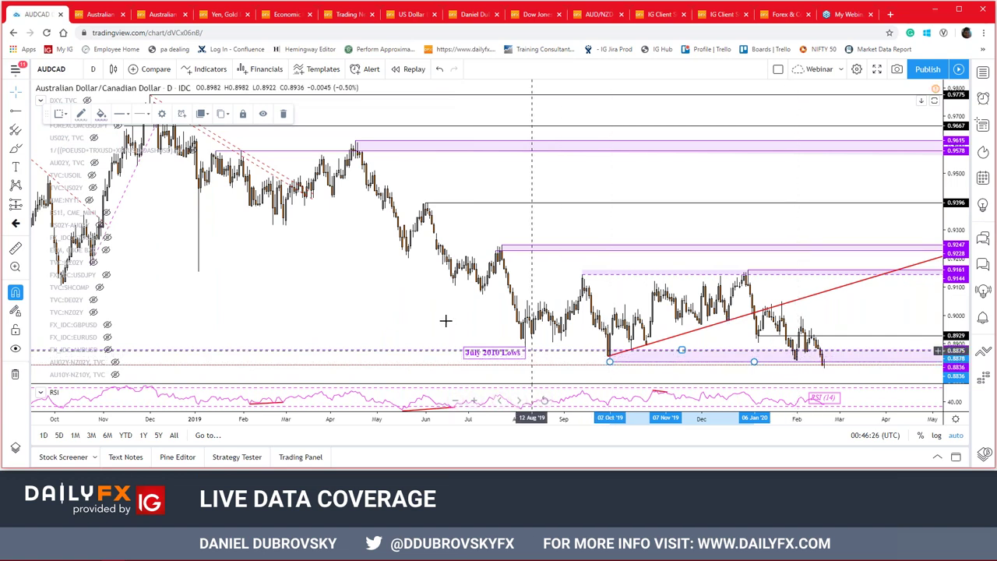
scroll(445, 319, down, 5)
scroll(445, 319, down, 8)
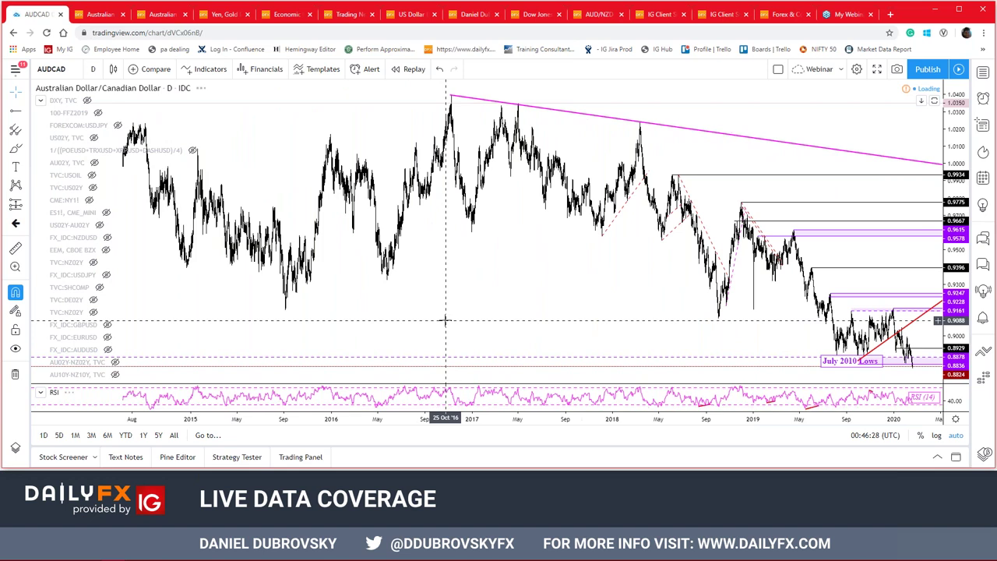
scroll(211, 325, left, 5)
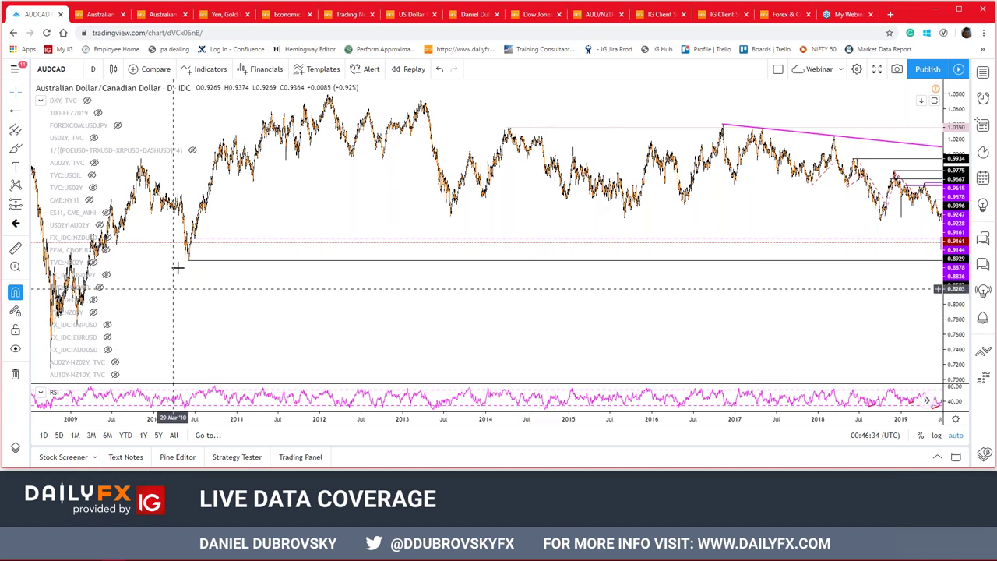
click(192, 261)
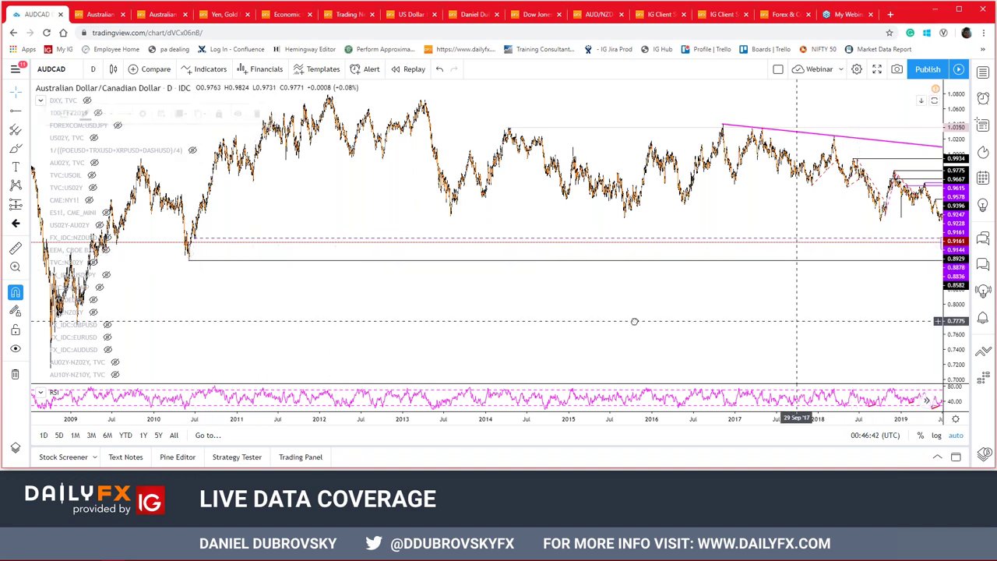
- Zoom in and pan to center the mid-2019 to 2020 candles around the July 2010 Lows zone
scroll(635, 322, up, 5)
drag(519, 330, 592, 327)
scroll(593, 325, up, 5)
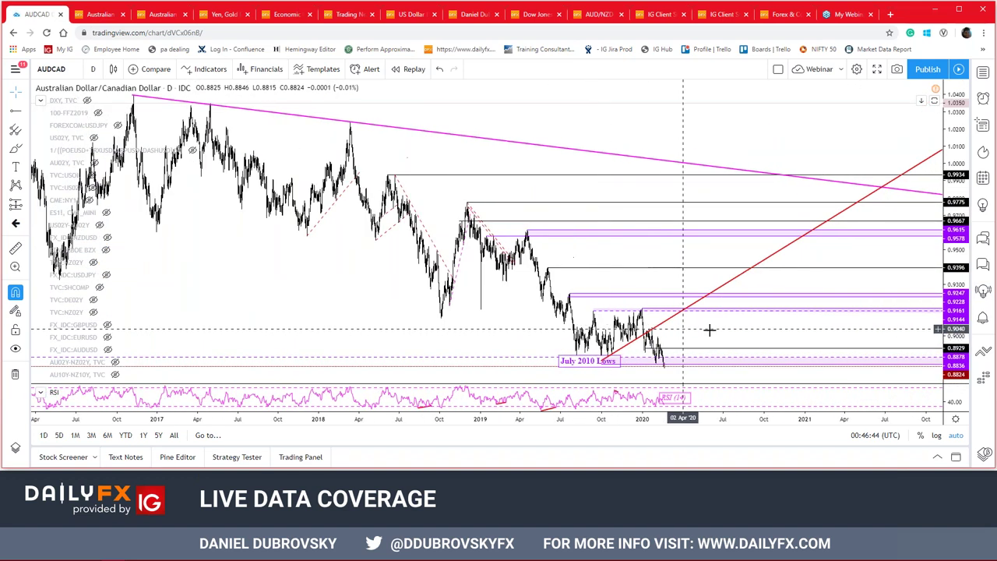
scroll(694, 303, up, 5)
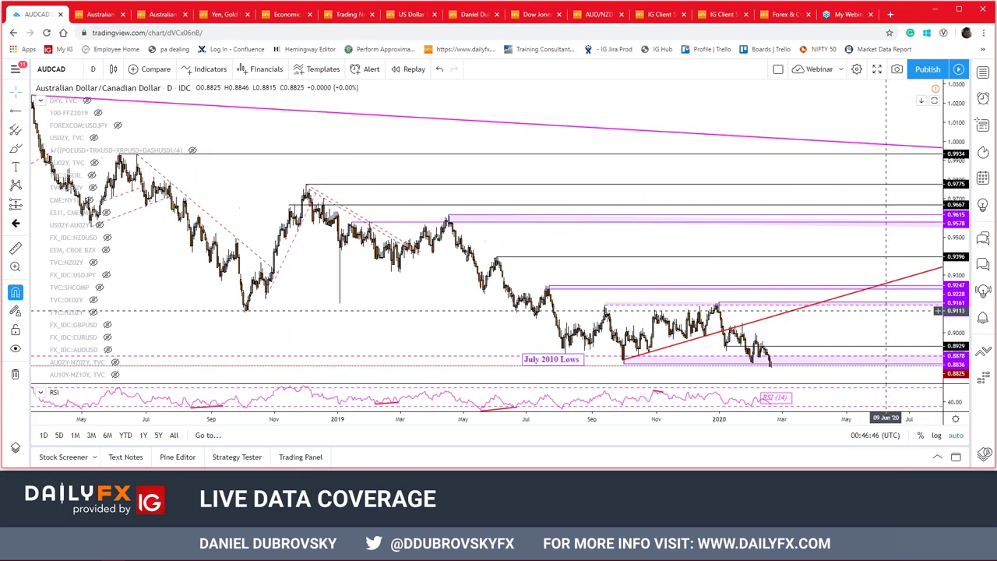
drag(717, 271, 767, 178)
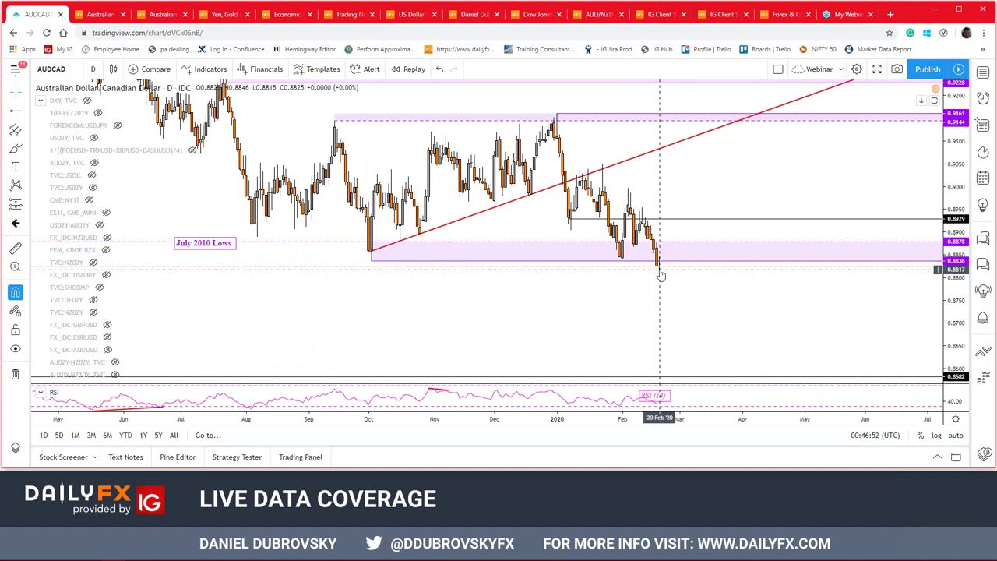
- Stretch and auto-fit the price scale to inspect AUDCAD's break below the rising trendline
drag(795, 296, 881, 269)
drag(956, 269, 955, 233)
drag(797, 264, 739, 247)
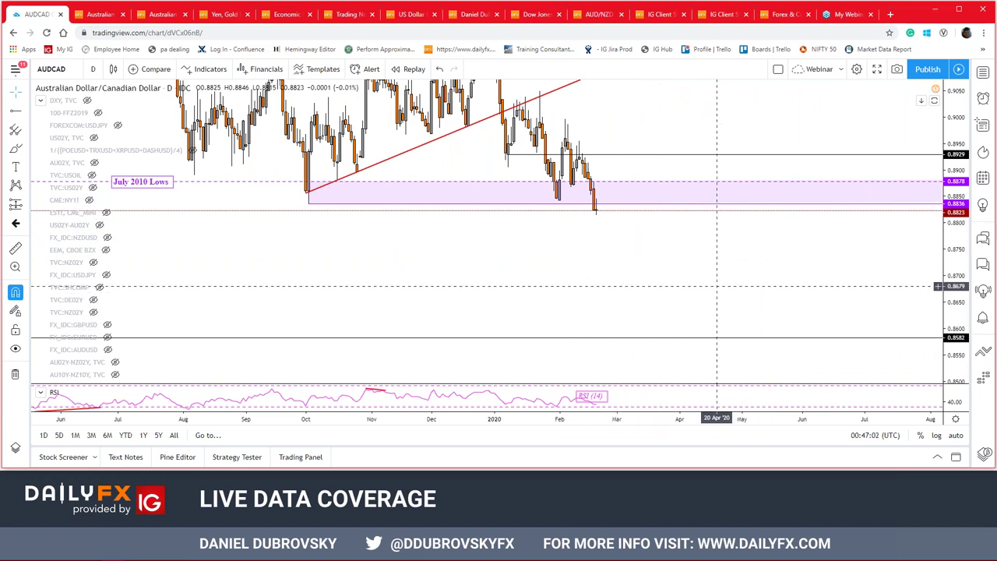
drag(657, 241, 705, 333)
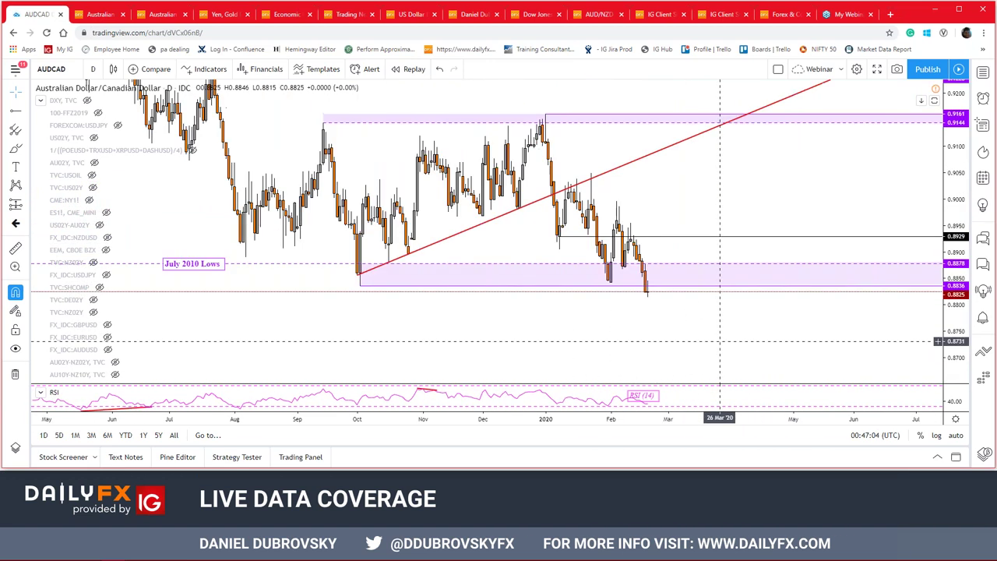
double_click(958, 210)
- Pan the AUDCAD chart to show June through May, then switch to the IG Client Sentiment page
scroll(779, 285, up, 2)
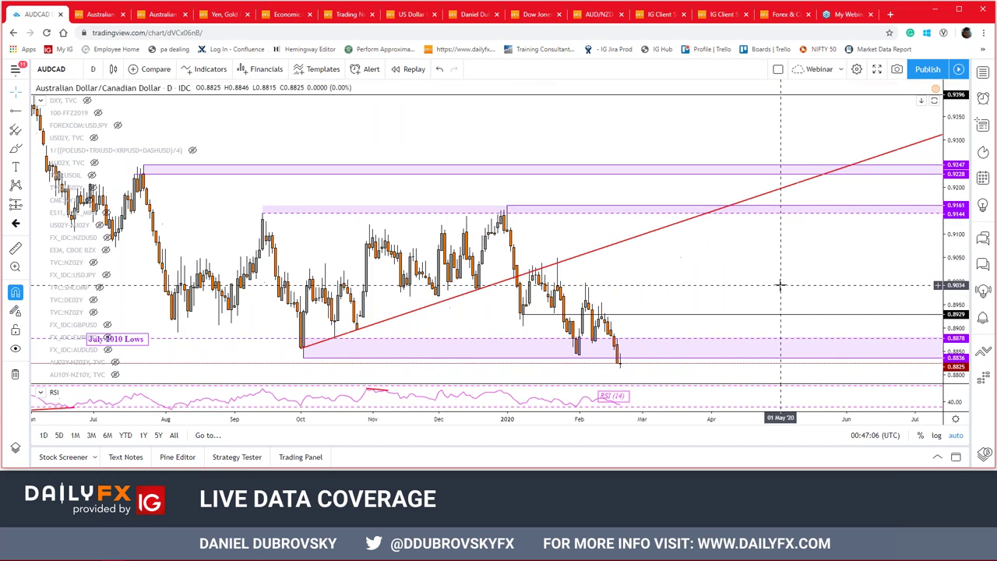
drag(684, 224, 782, 221)
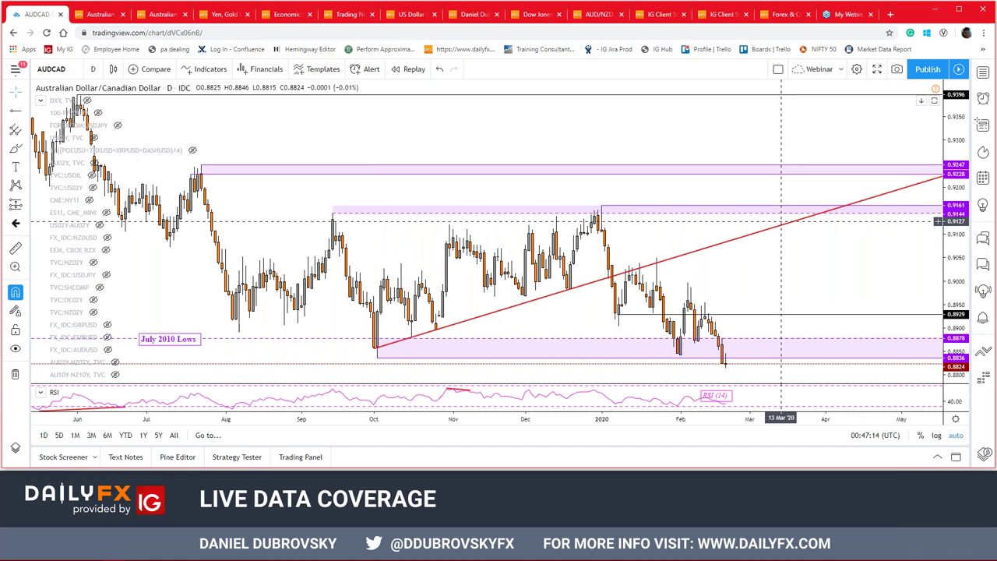
scroll(781, 222, up, 3)
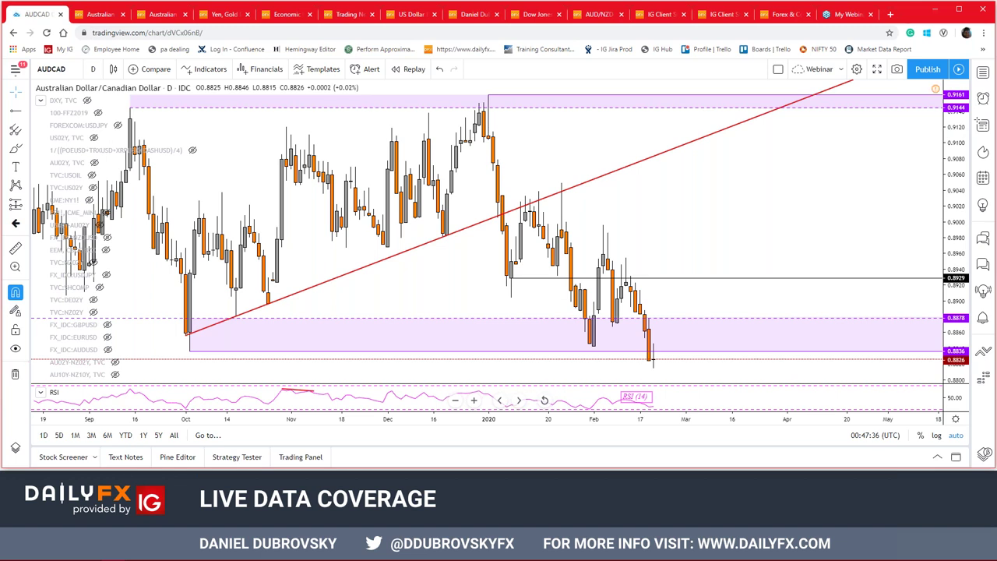
scroll(723, 187, down, 3)
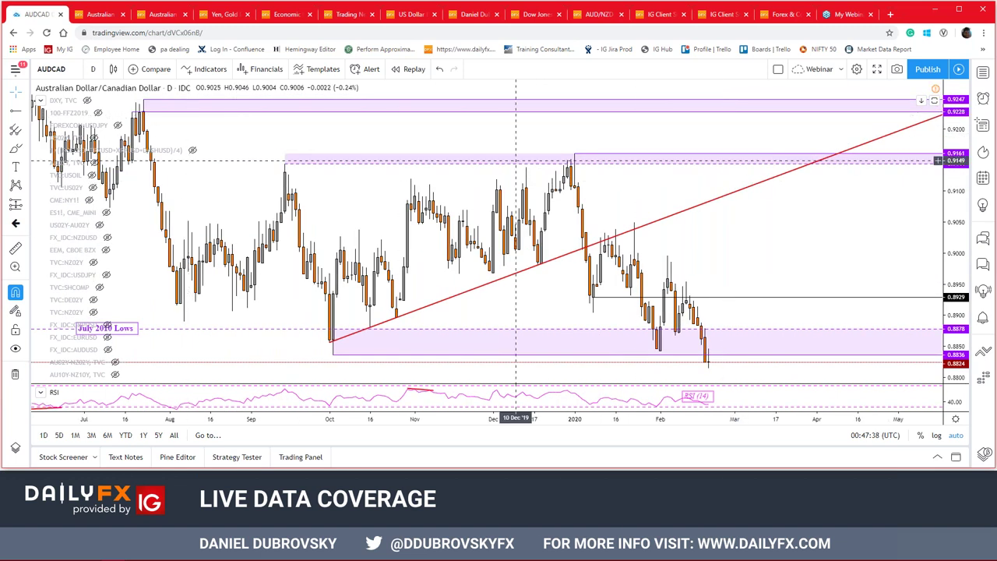
click(664, 14)
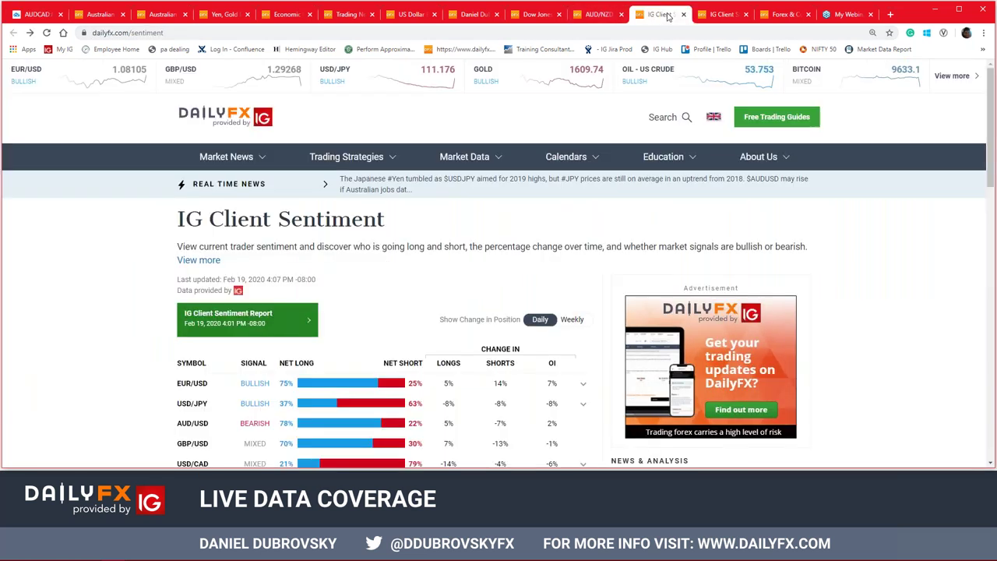
- Open the DailyFX webinars page and browse next week's webinar schedule
click(784, 15)
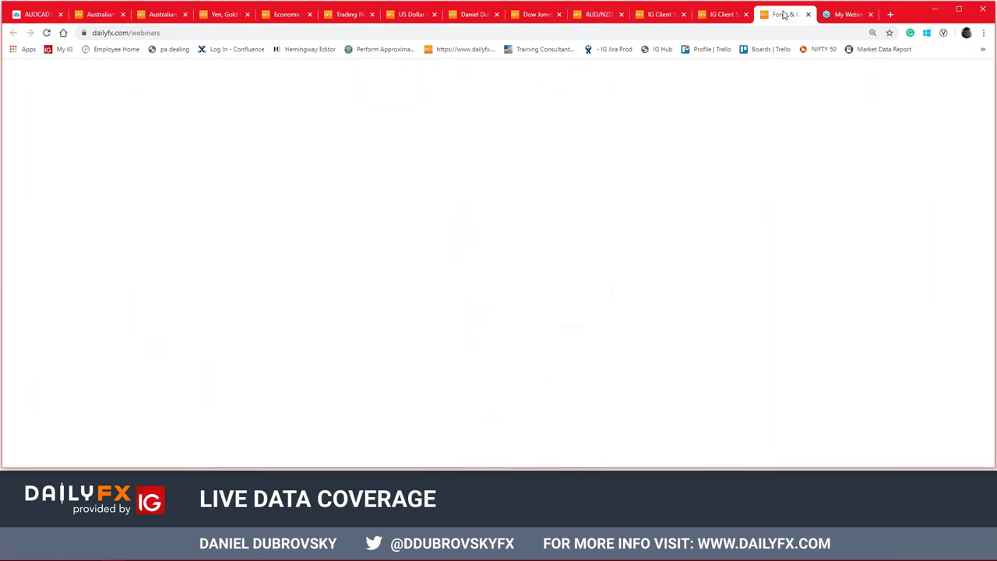
scroll(751, 417, down, 3)
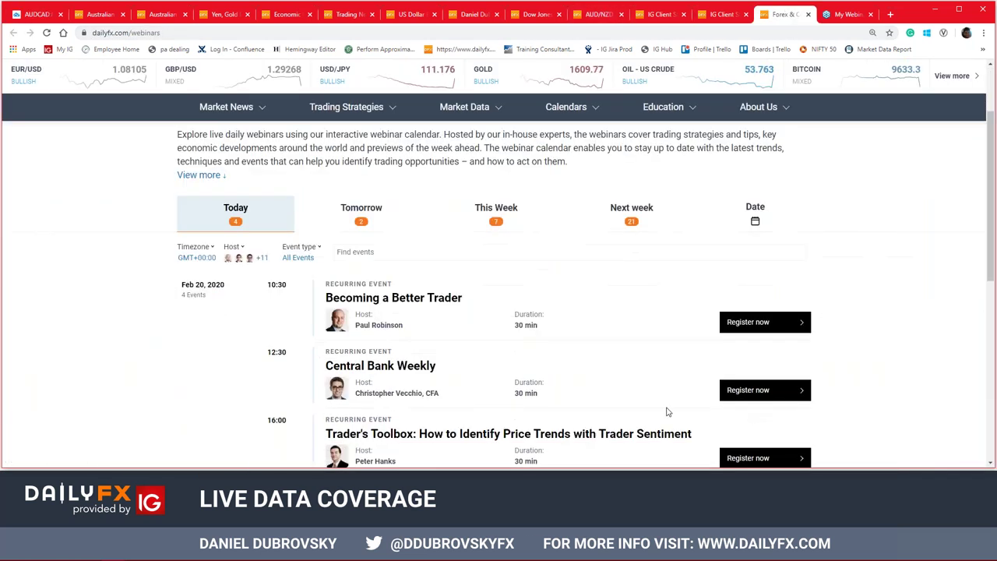
click(659, 212)
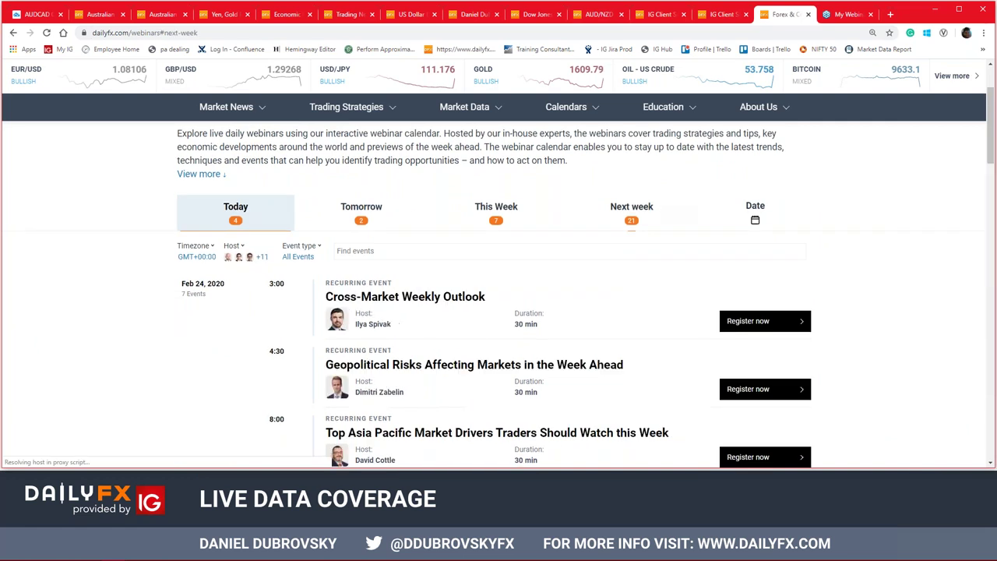
scroll(133, 256, down, 5)
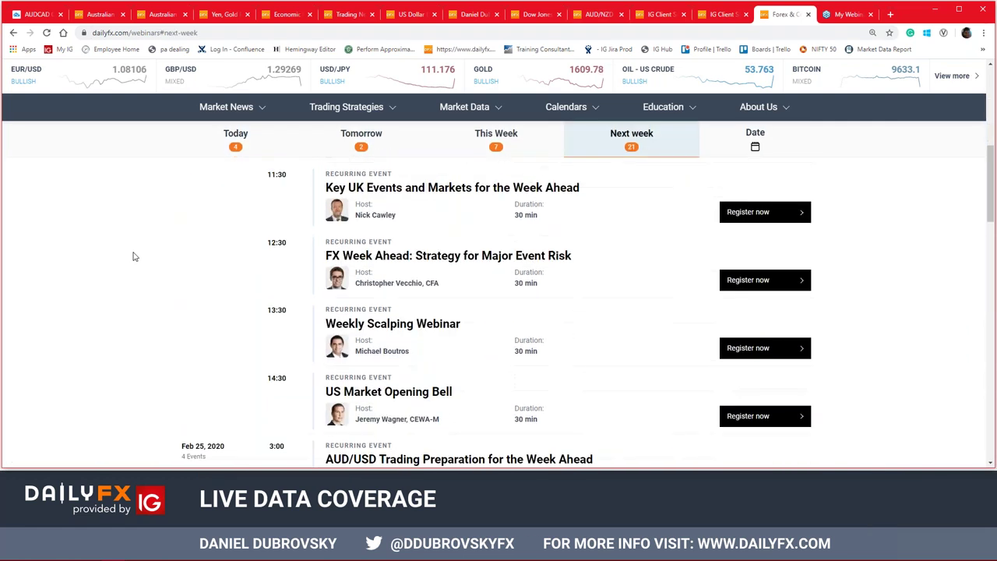
scroll(134, 256, down, 4)
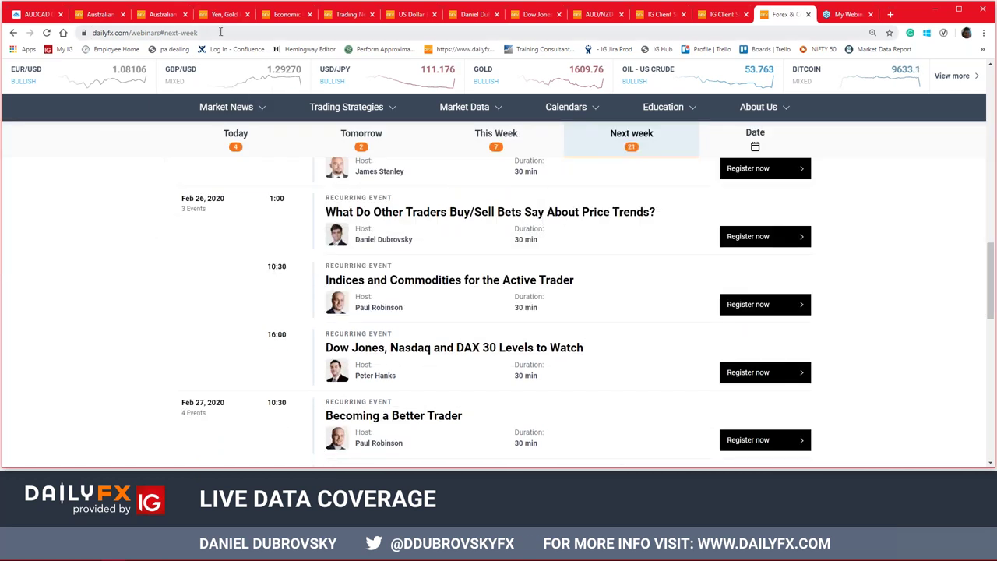
click(220, 32)
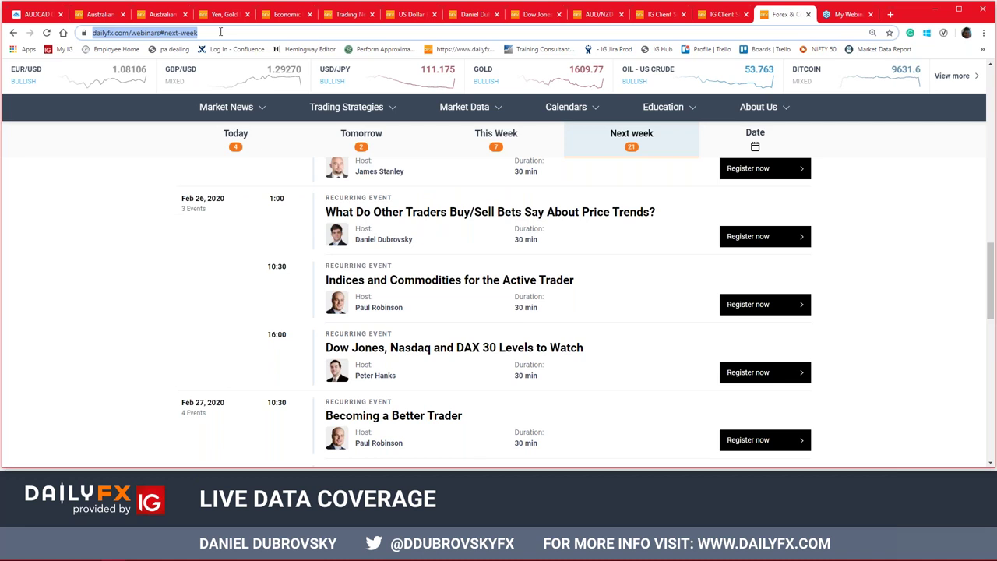
- View the Buy/Sell Bets price trends webinar details, close them, and return to the AUDCAD chart
click(760, 236)
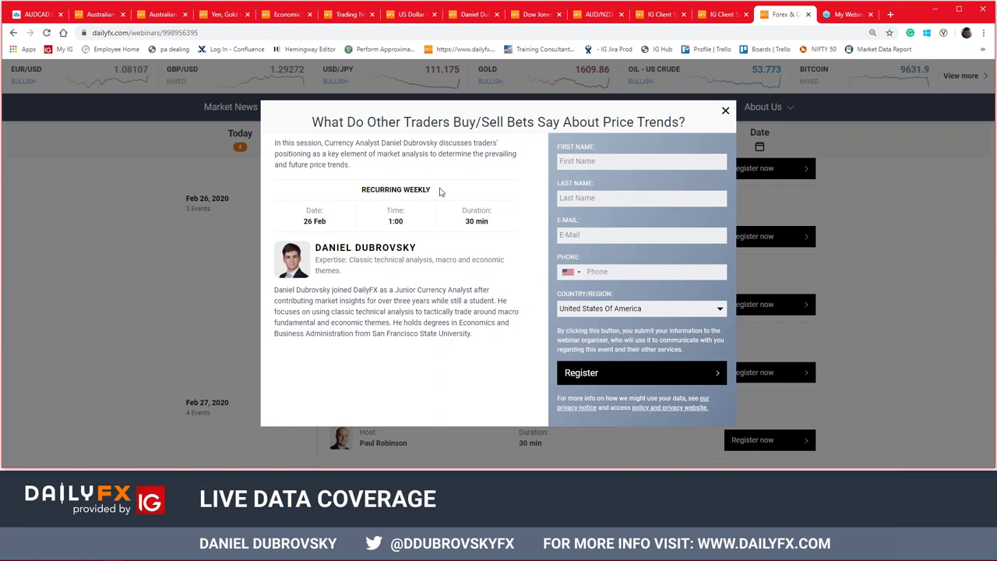
click(115, 224)
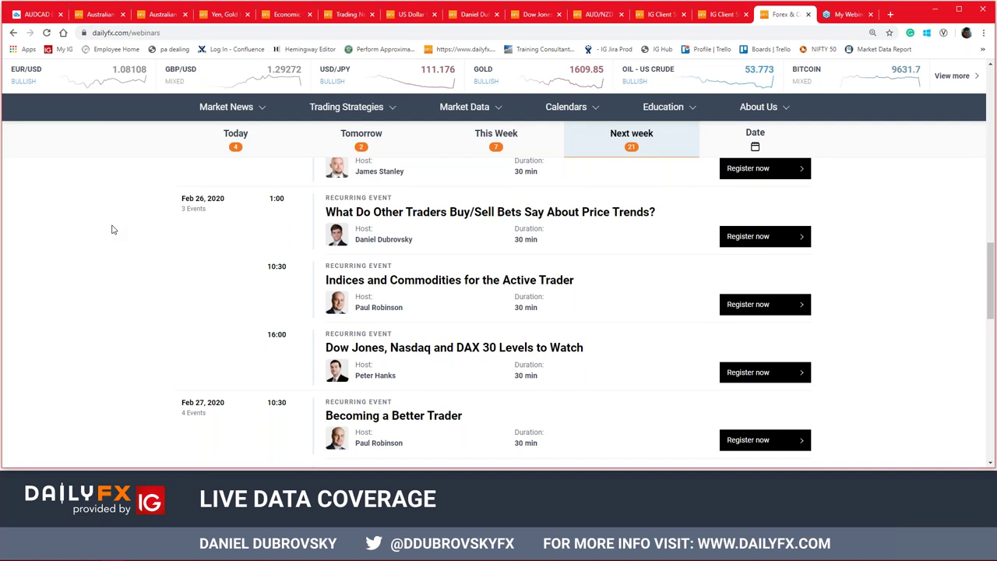
click(37, 13)
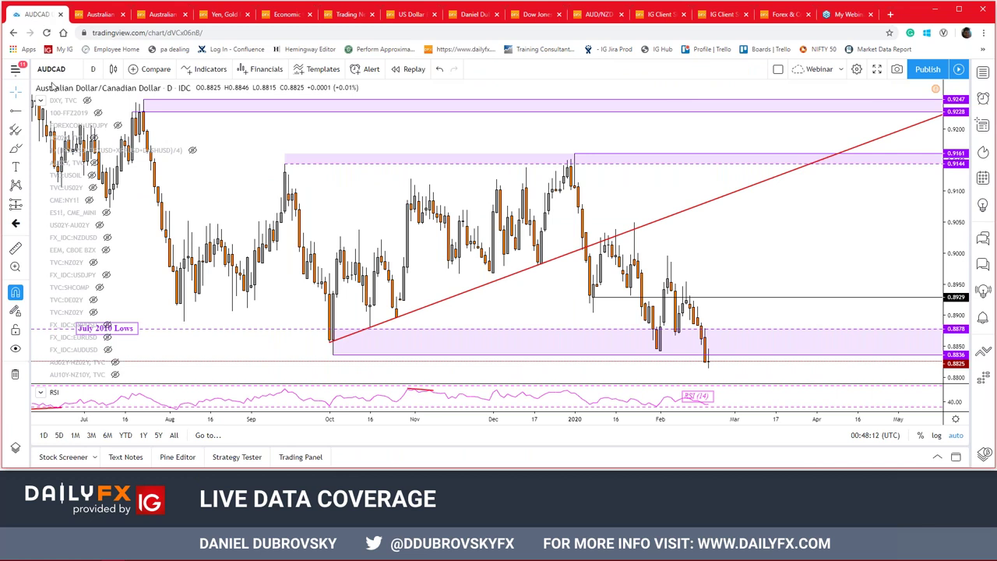